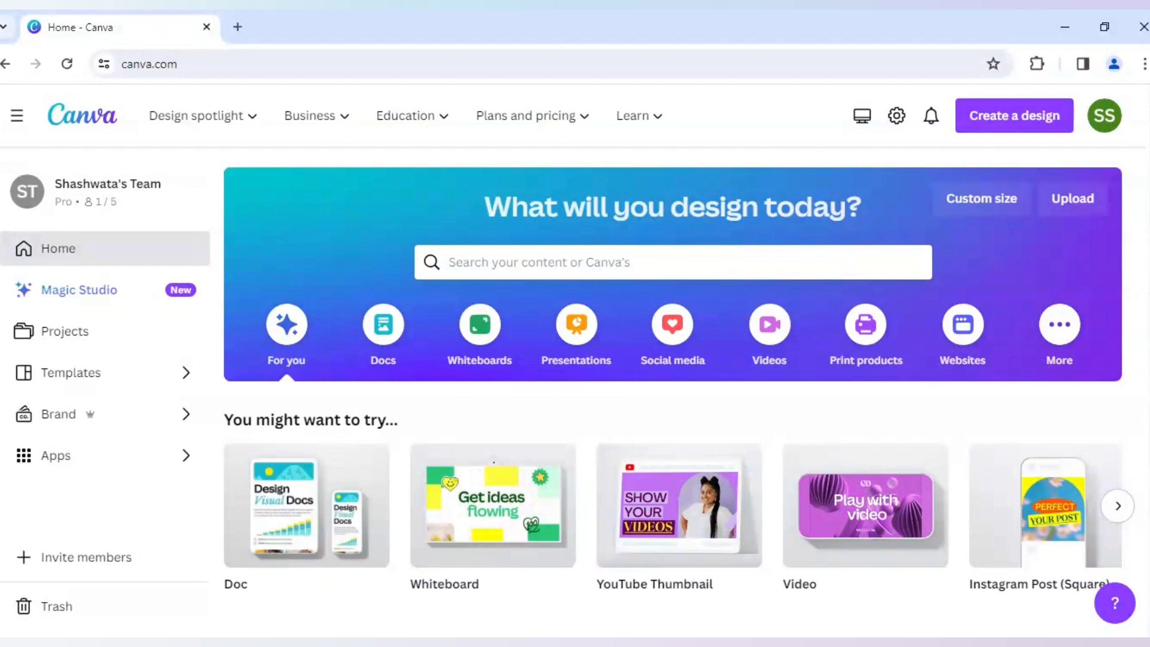
Create a blank Instagram Post (Square) design measuring 1080 × 1080 px
mouse_move(1047, 532)
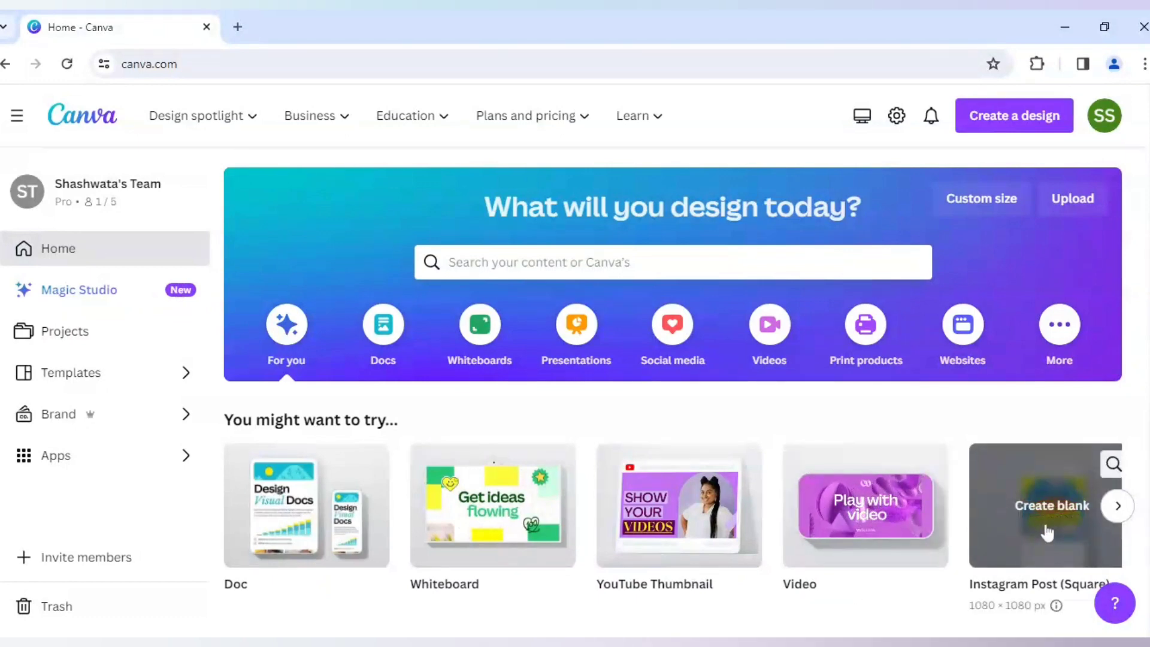
click(1047, 532)
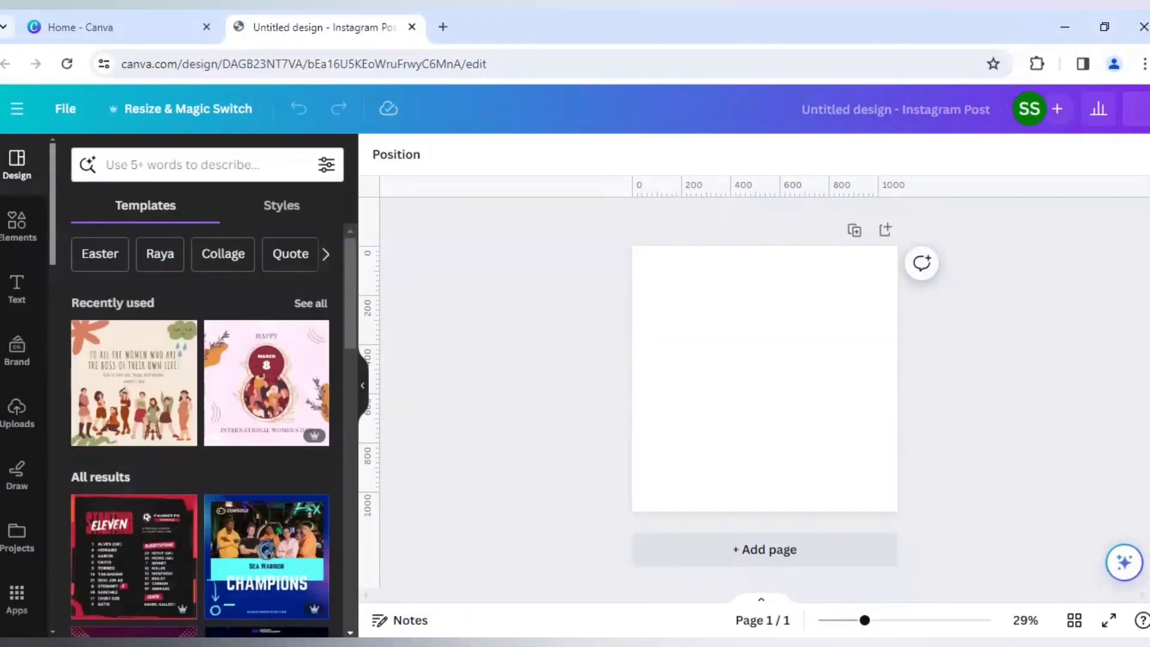
Check the details of the two recently used portraits and add the "Caucasian Man Profile on Dark" photo to the page
click(24, 223)
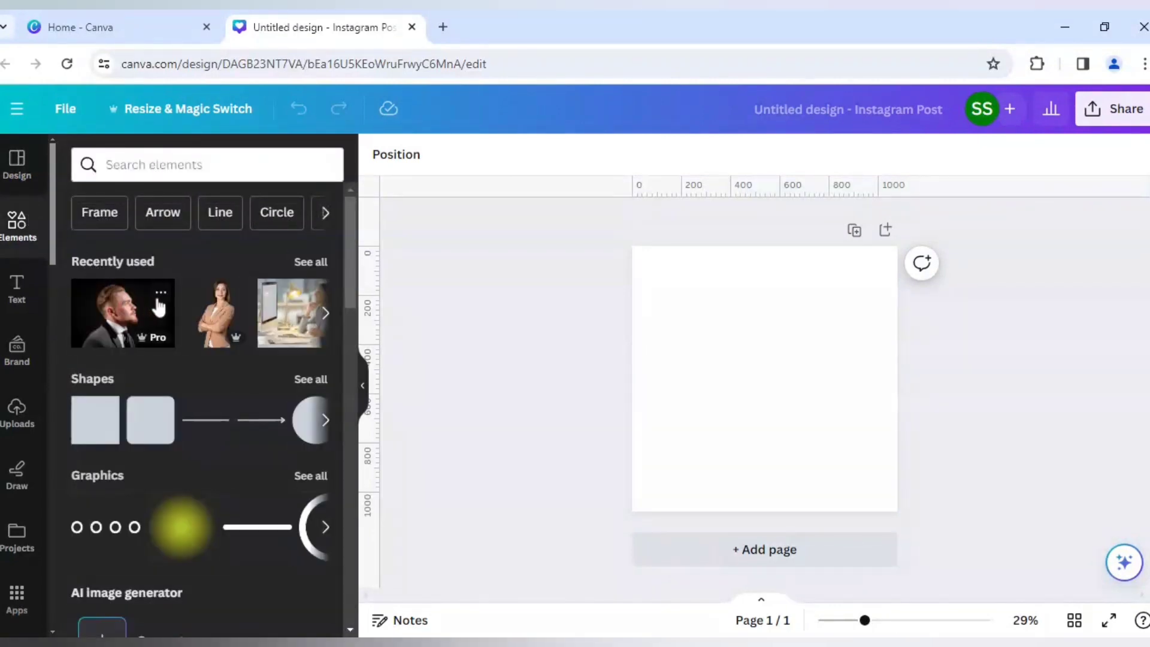
click(160, 293)
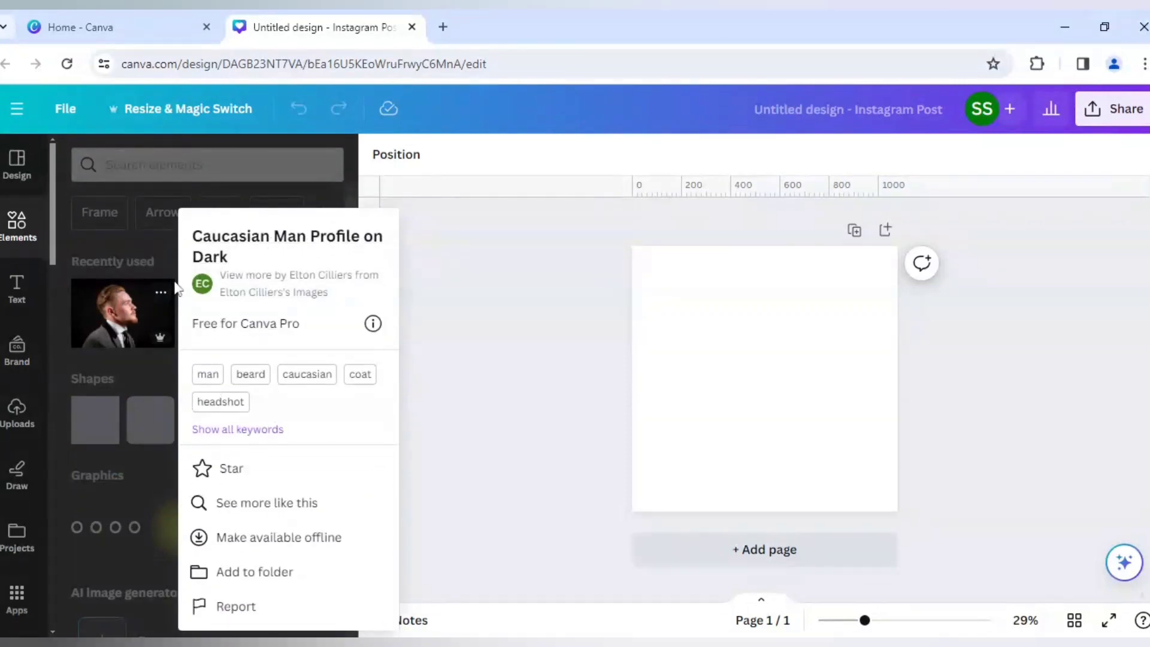
click(120, 242)
click(239, 293)
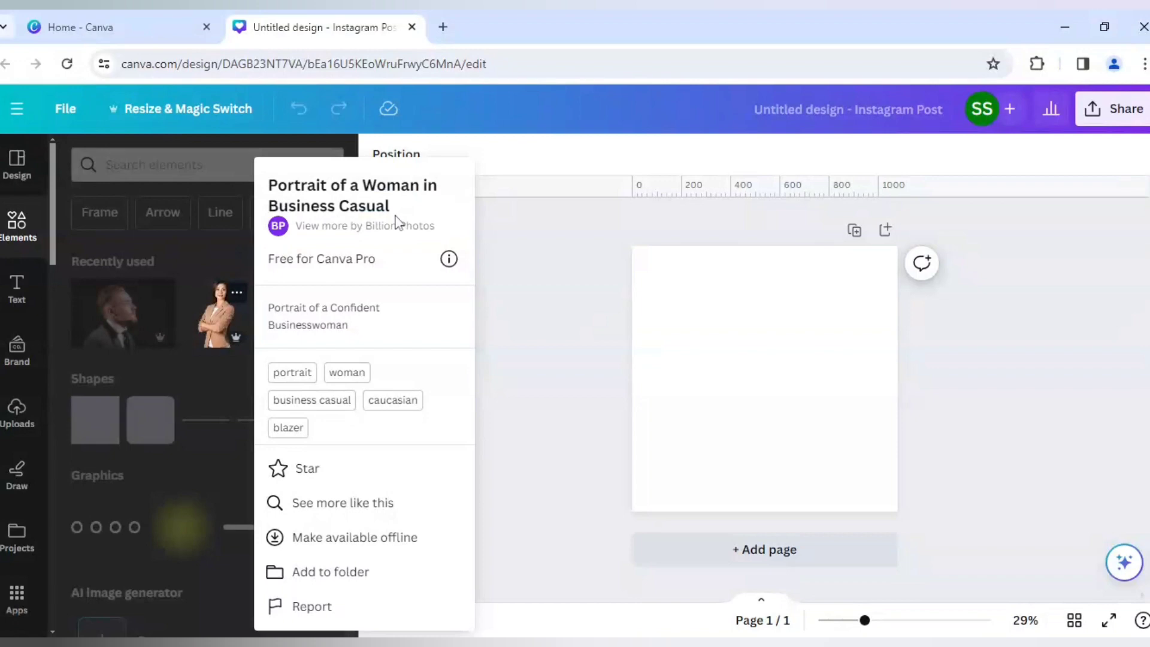
click(181, 253)
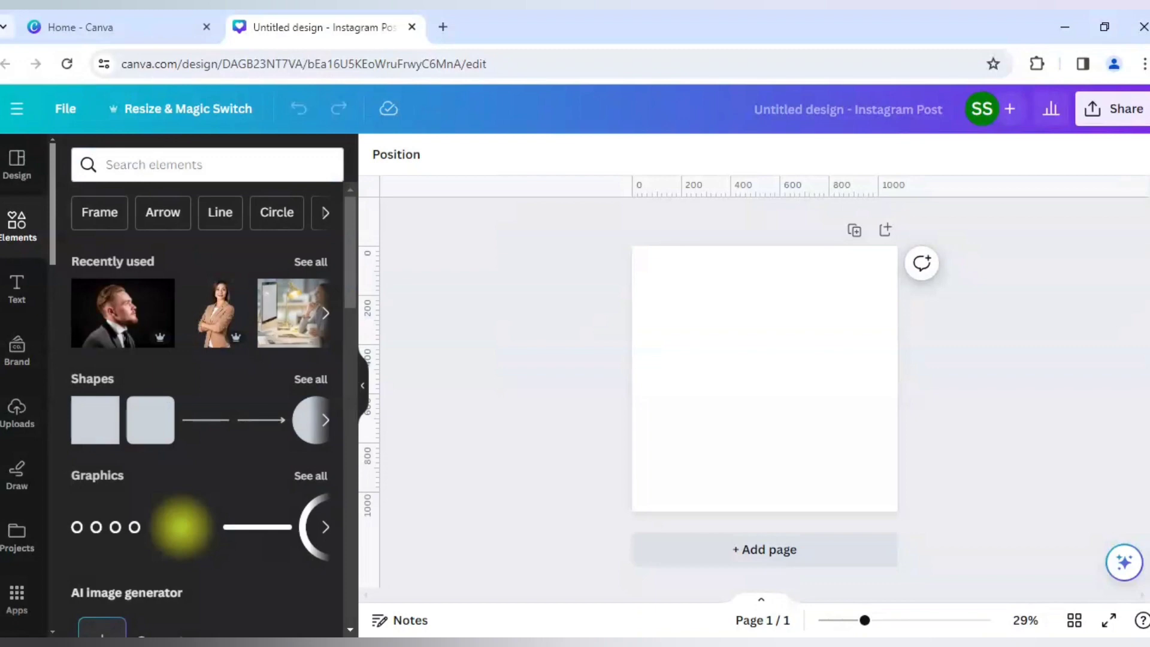
click(143, 311)
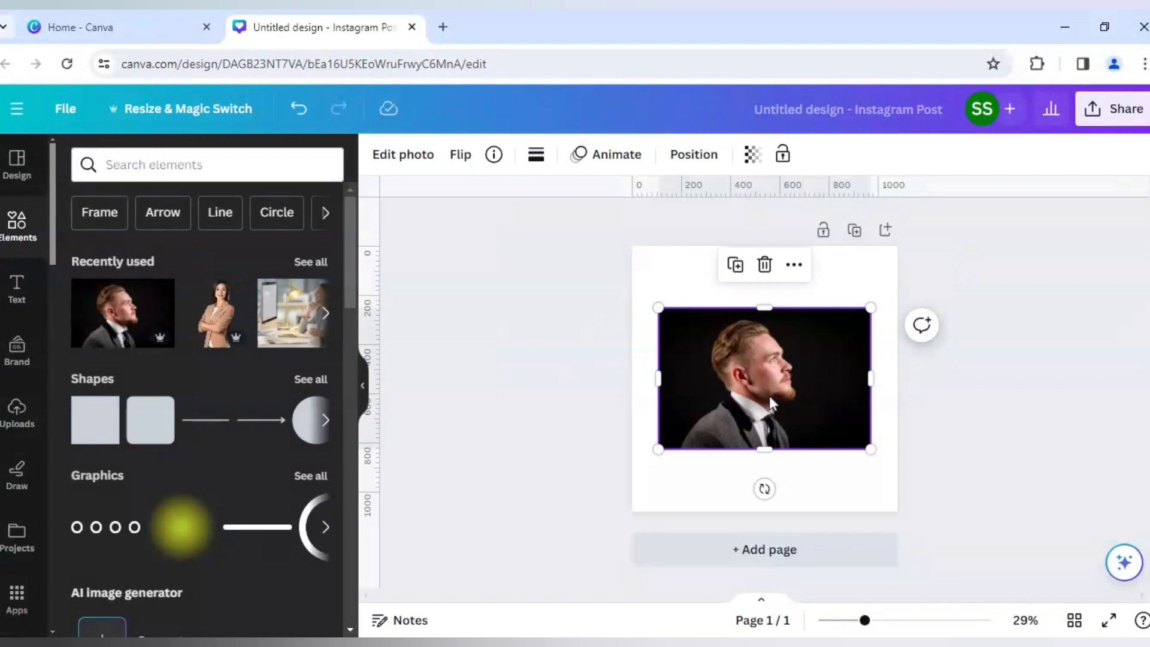
Switch the placed photo's editing from the new photo editor back to the old editor
click(418, 162)
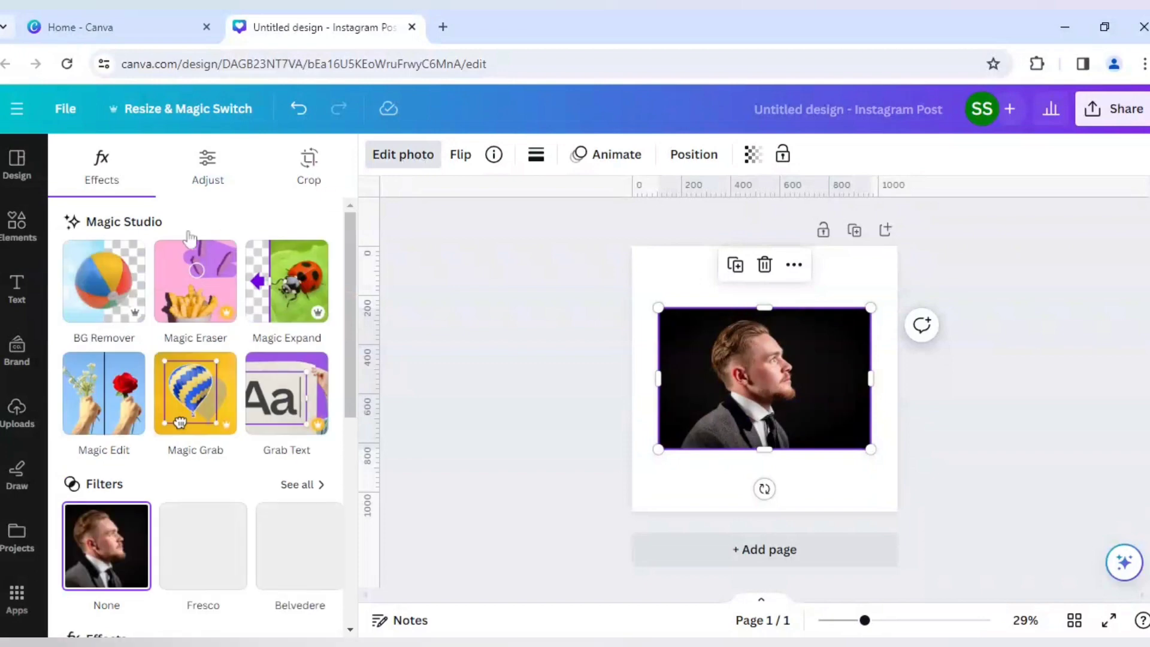
scroll(243, 478, down, 1)
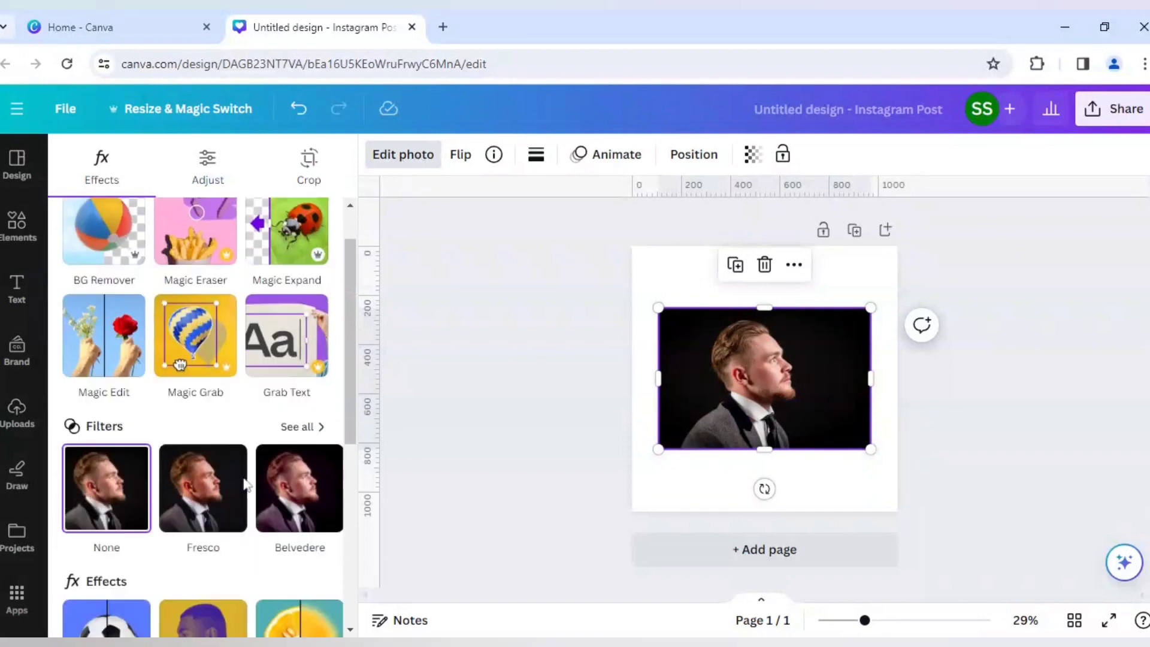
scroll(243, 478, down, 5)
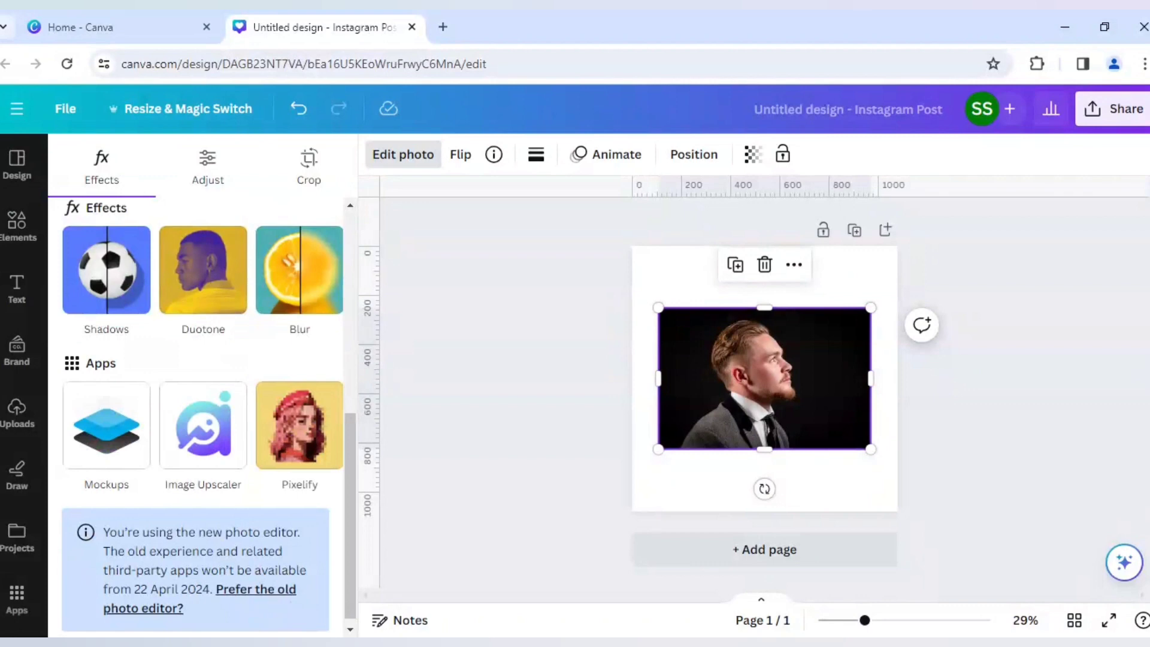
click(257, 590)
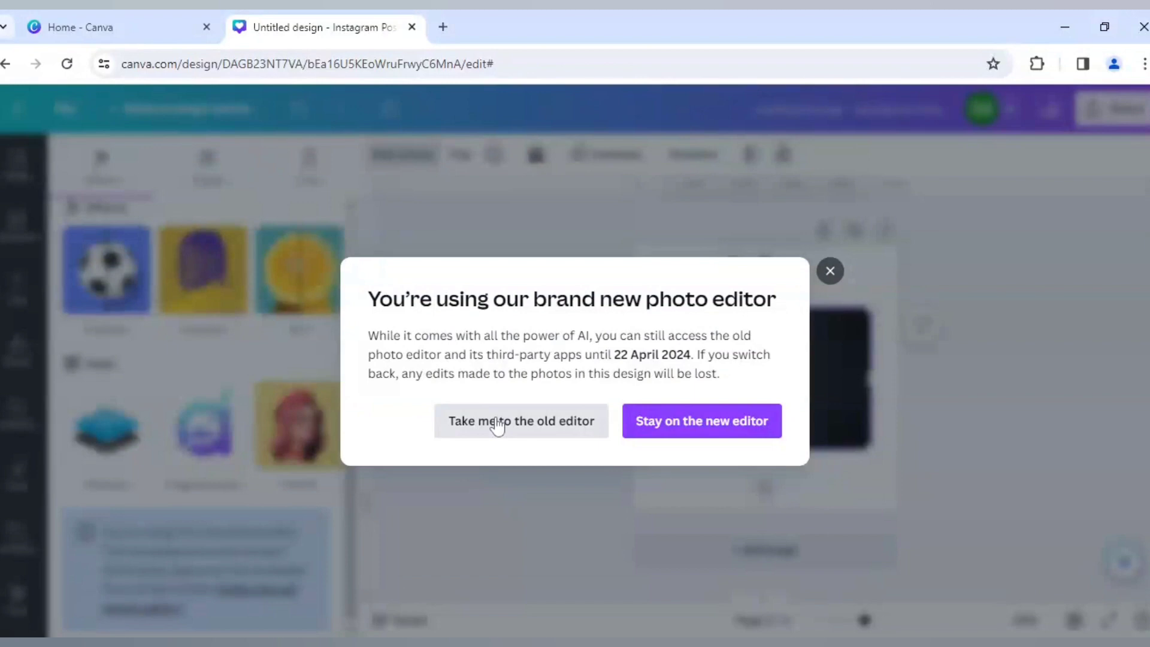
click(497, 427)
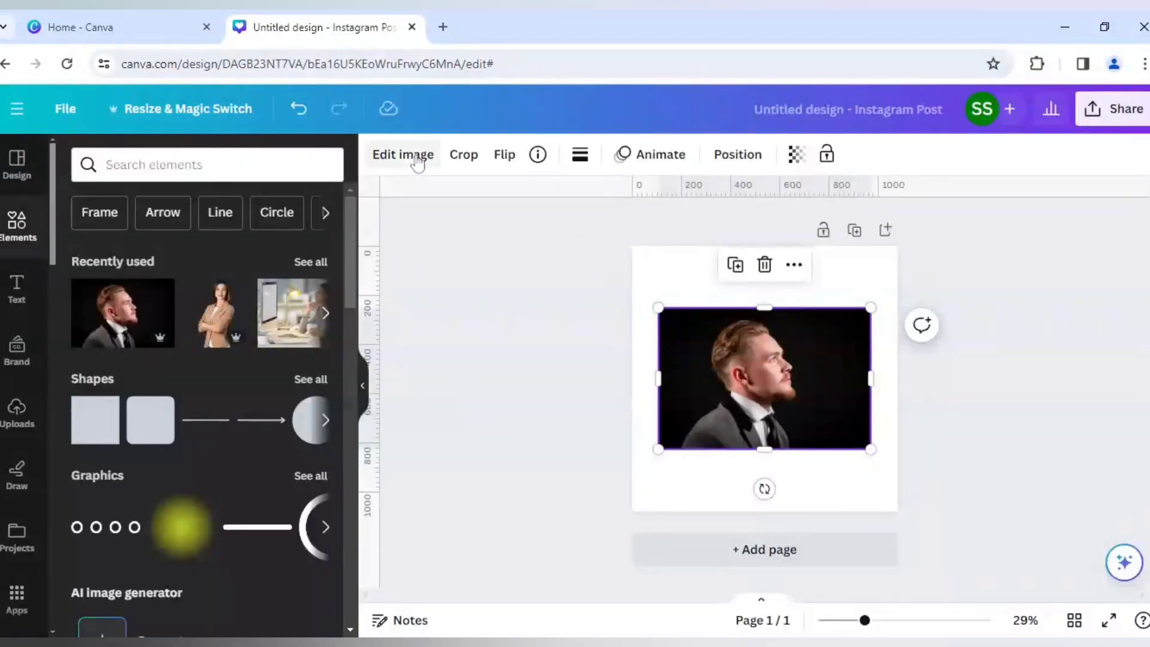
Give the man's photo the Windel style from the Paint Effects collection
click(417, 161)
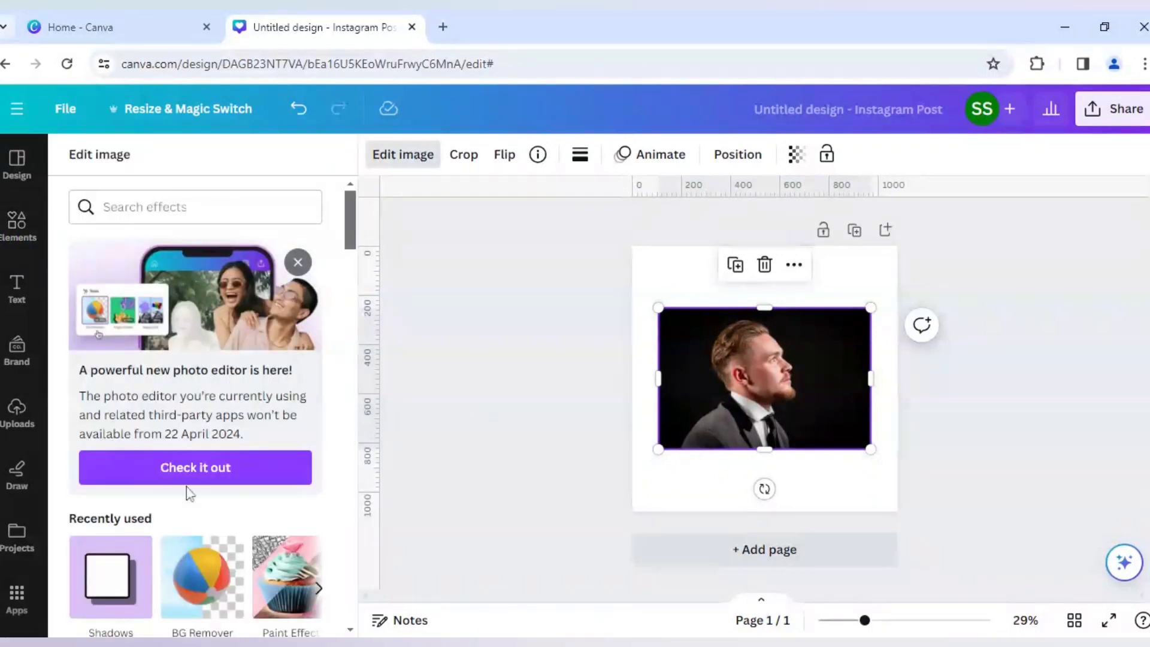
scroll(167, 523, down, 2)
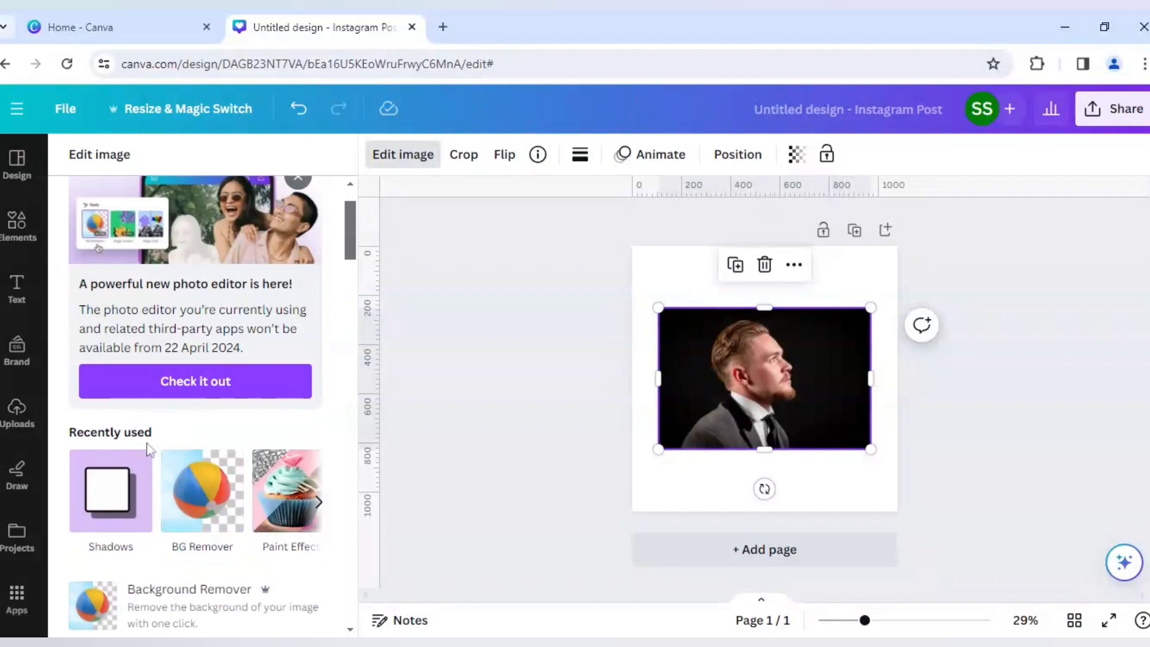
scroll(149, 449, down, 8)
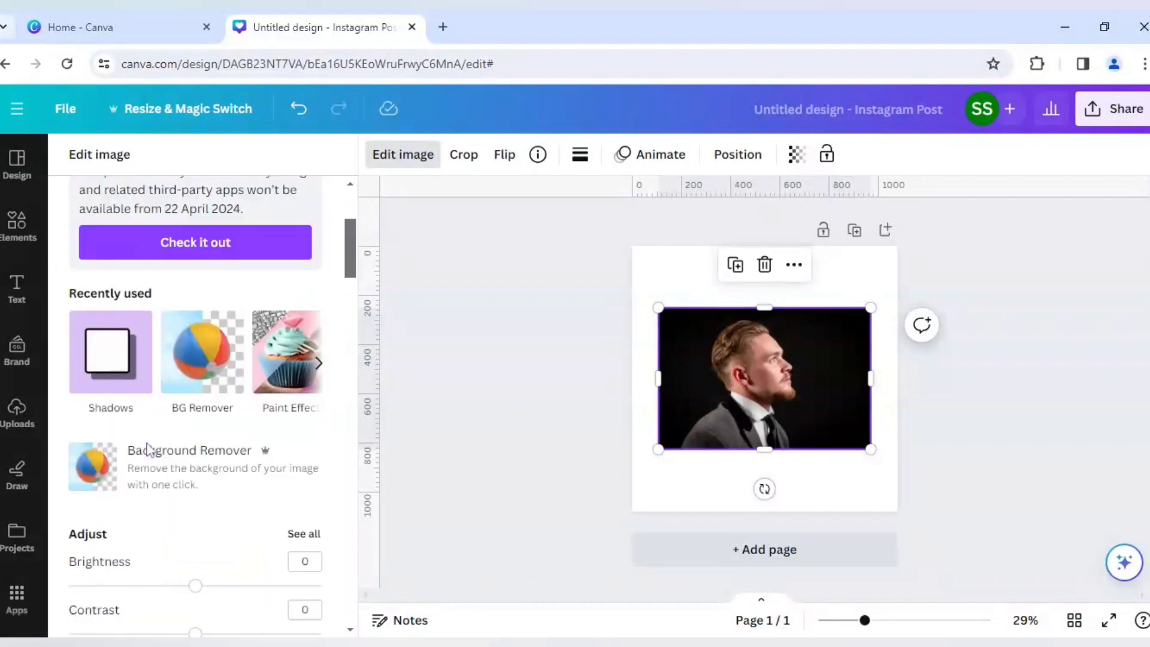
scroll(147, 446, down, 12)
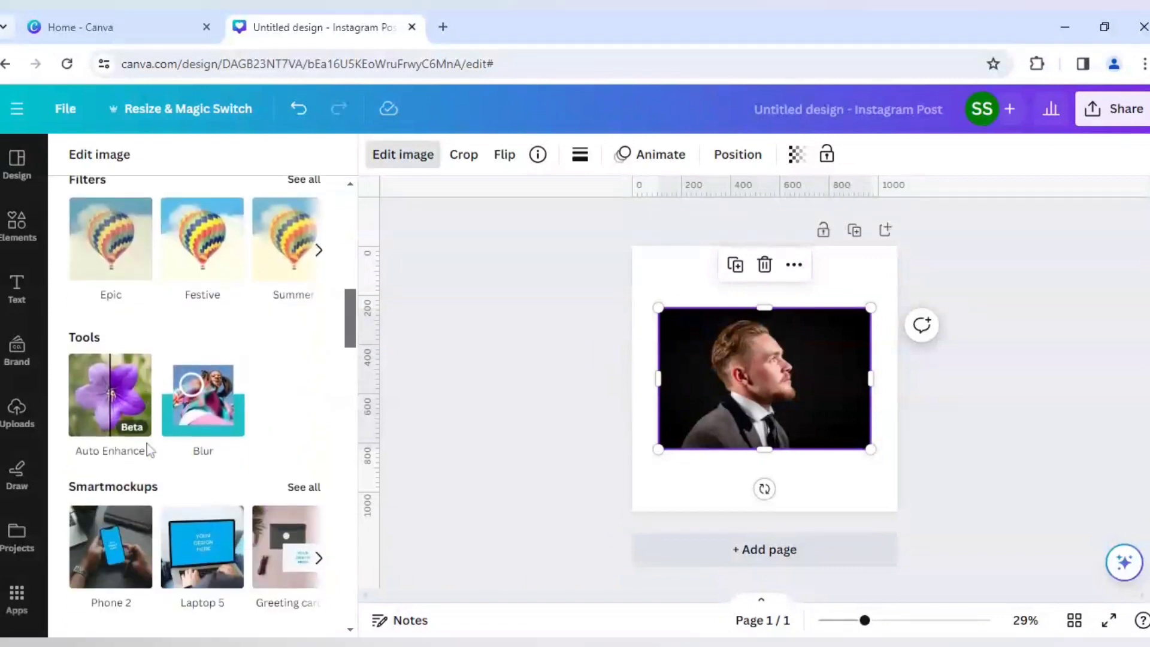
scroll(149, 450, down, 12)
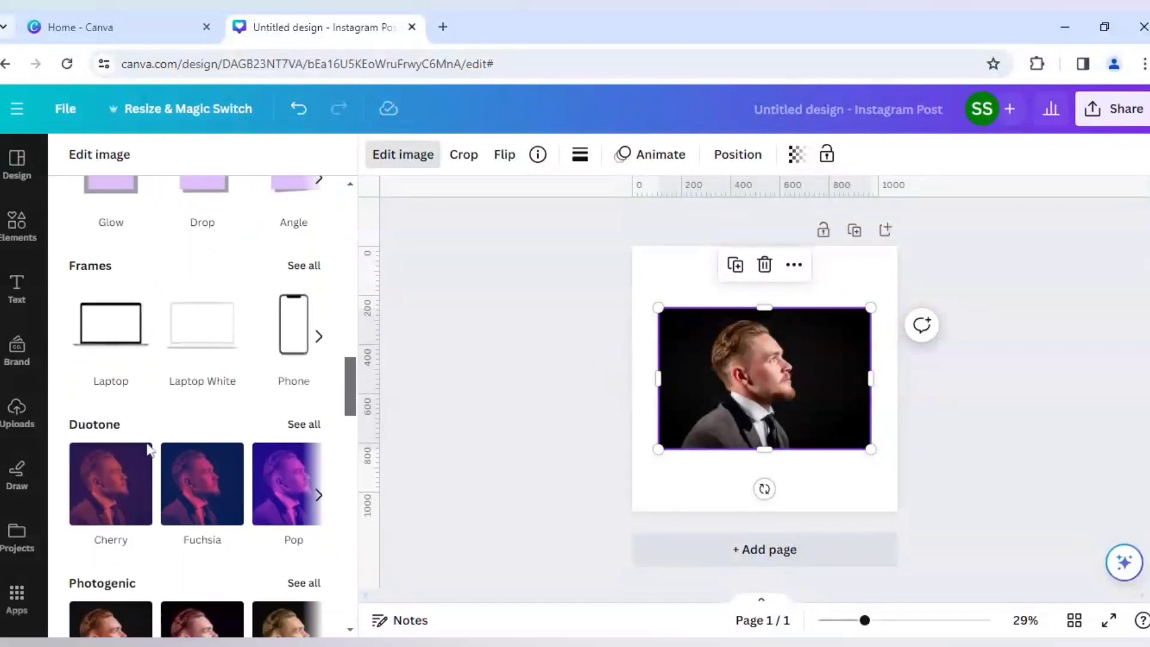
scroll(148, 450, down, 2)
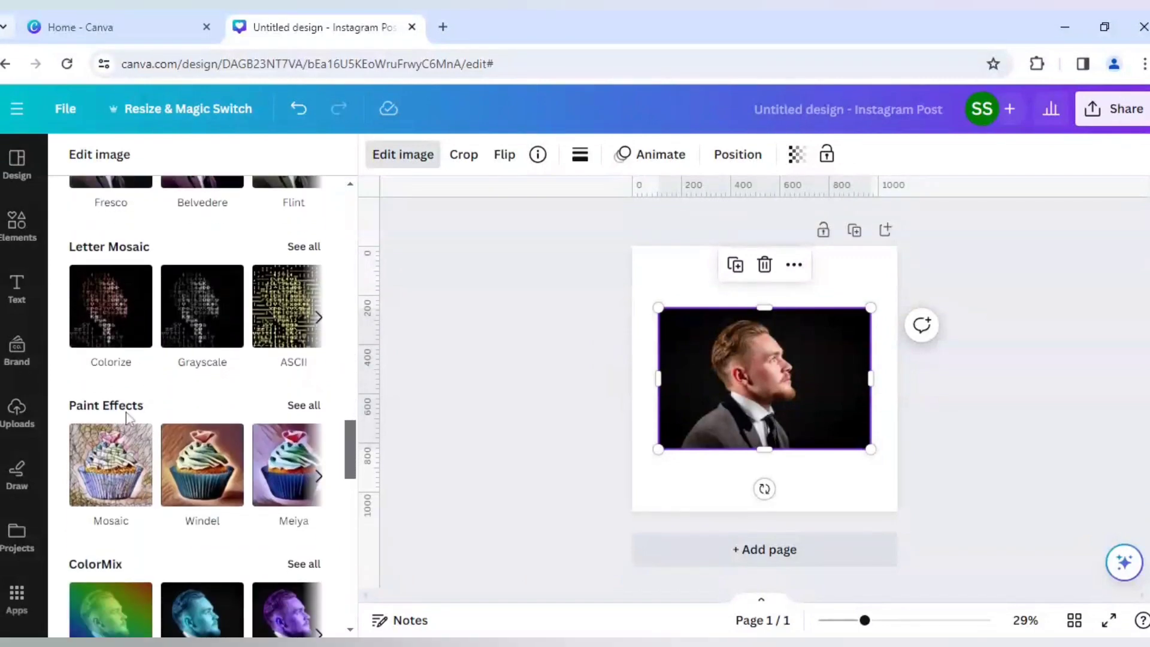
click(308, 409)
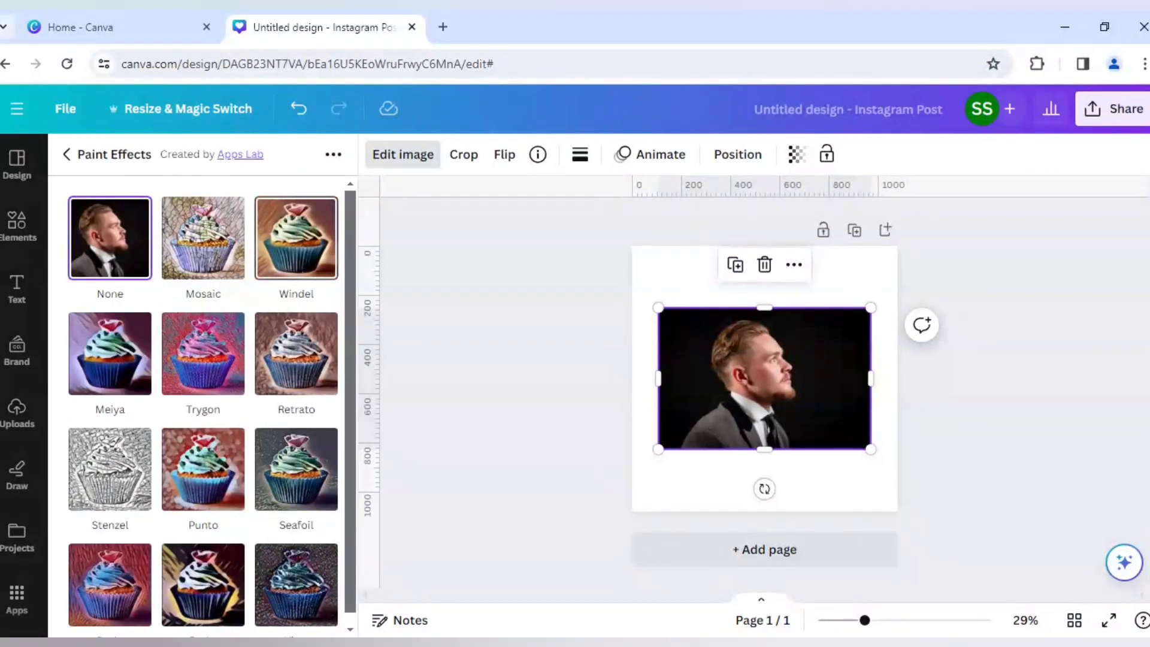
click(303, 257)
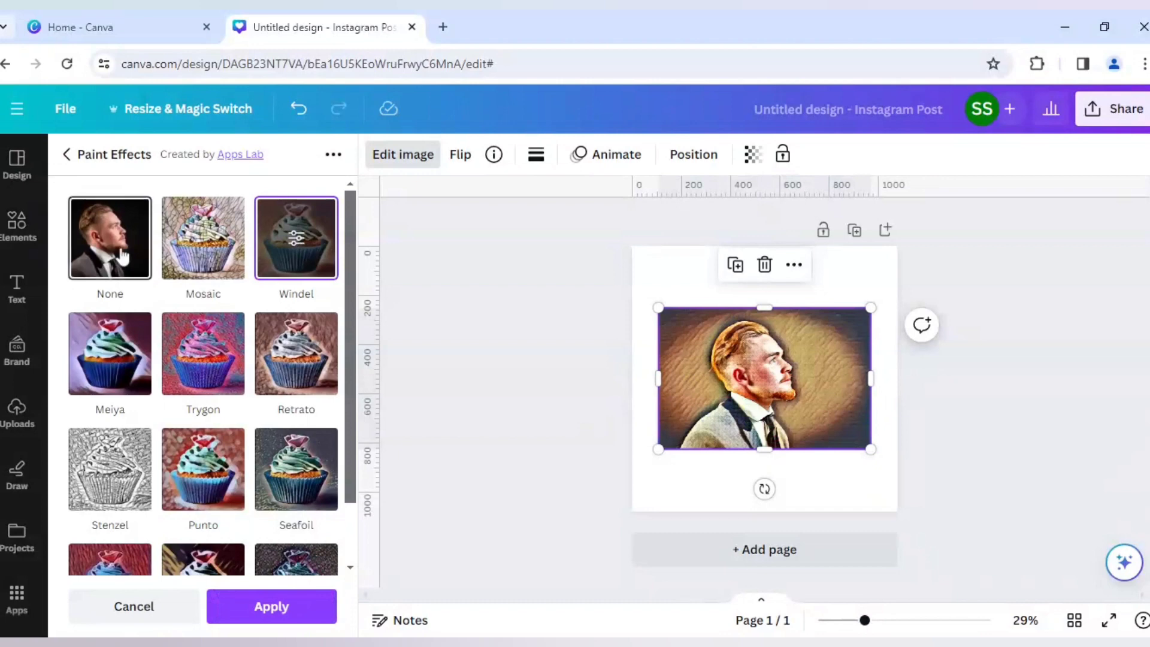
Set the Windel paint effect to Low and apply it to the photo
click(300, 239)
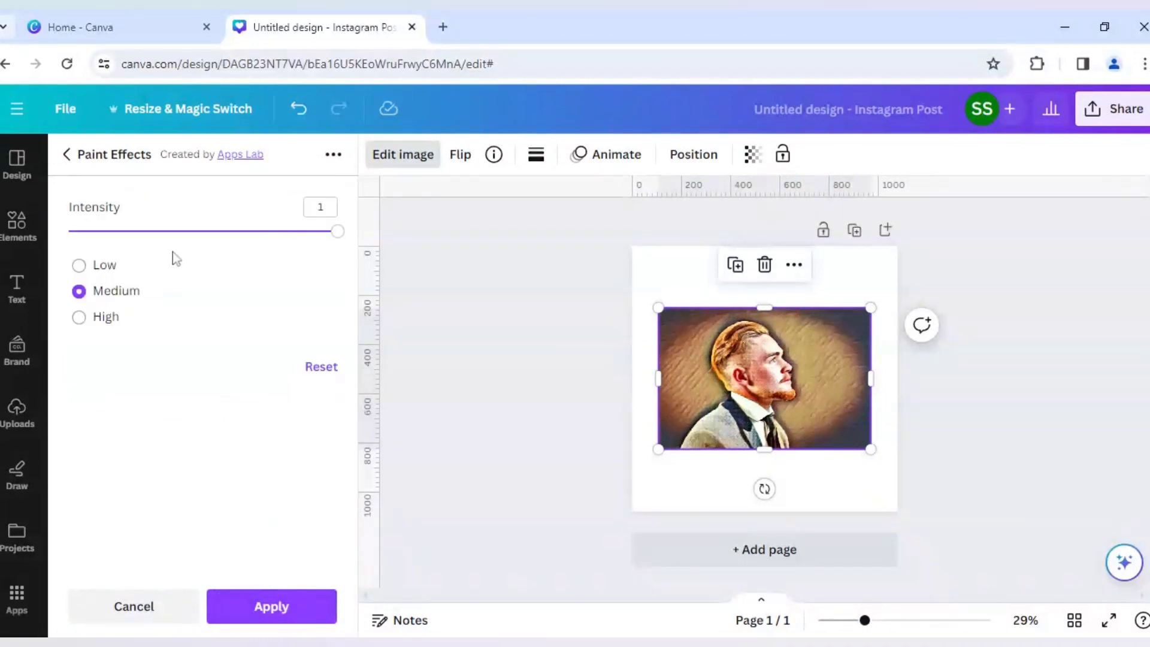
click(103, 267)
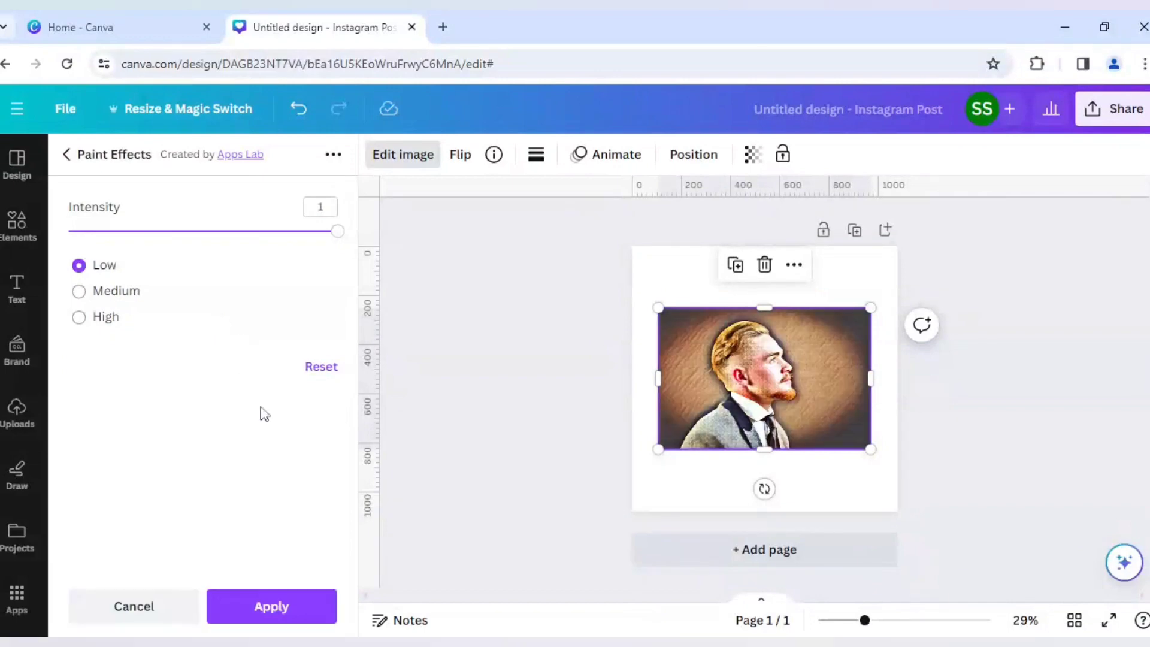
click(295, 608)
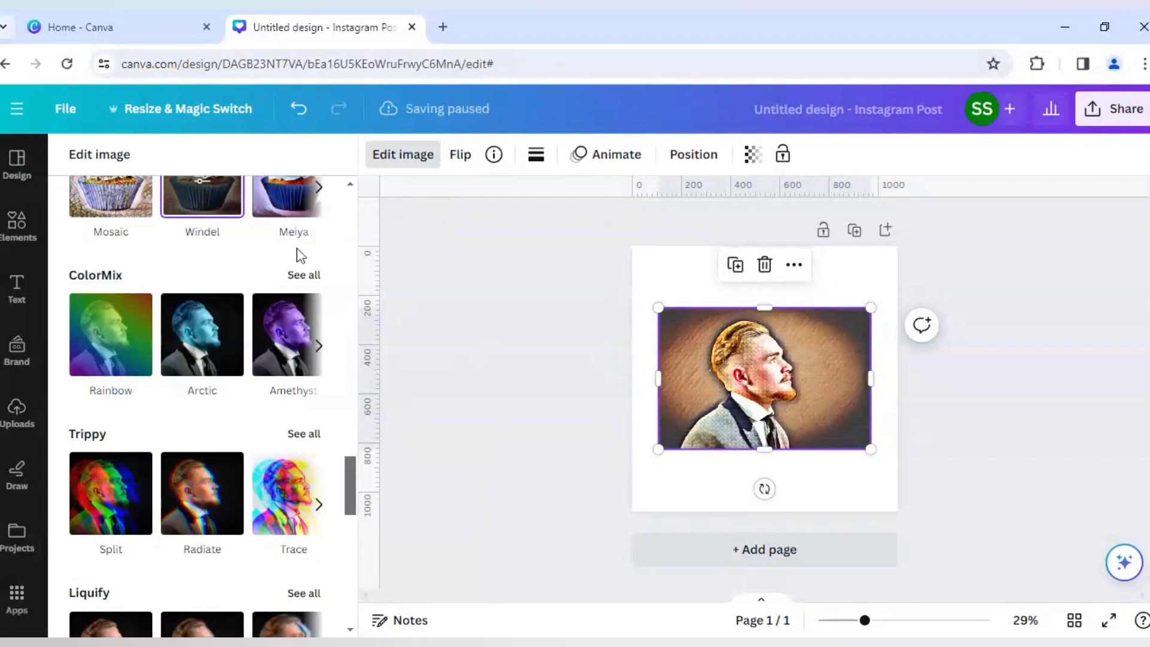
Remove the background of the painted portrait with BG Remover and apply the result
scroll(300, 255, up, 4)
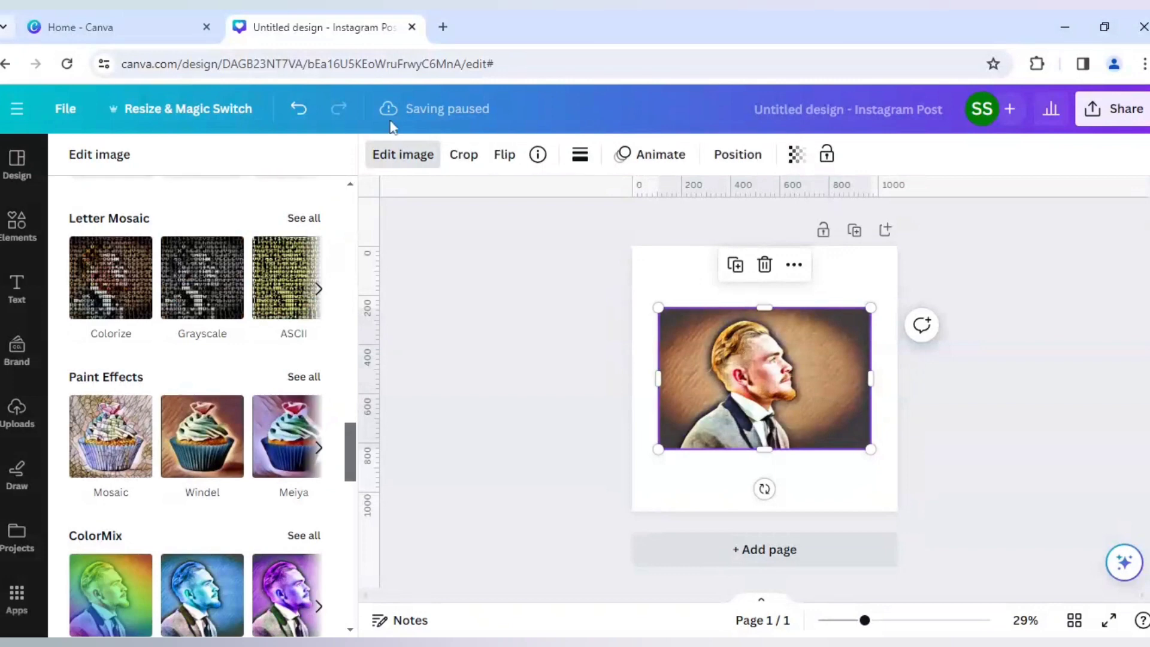
scroll(276, 384, up, 10)
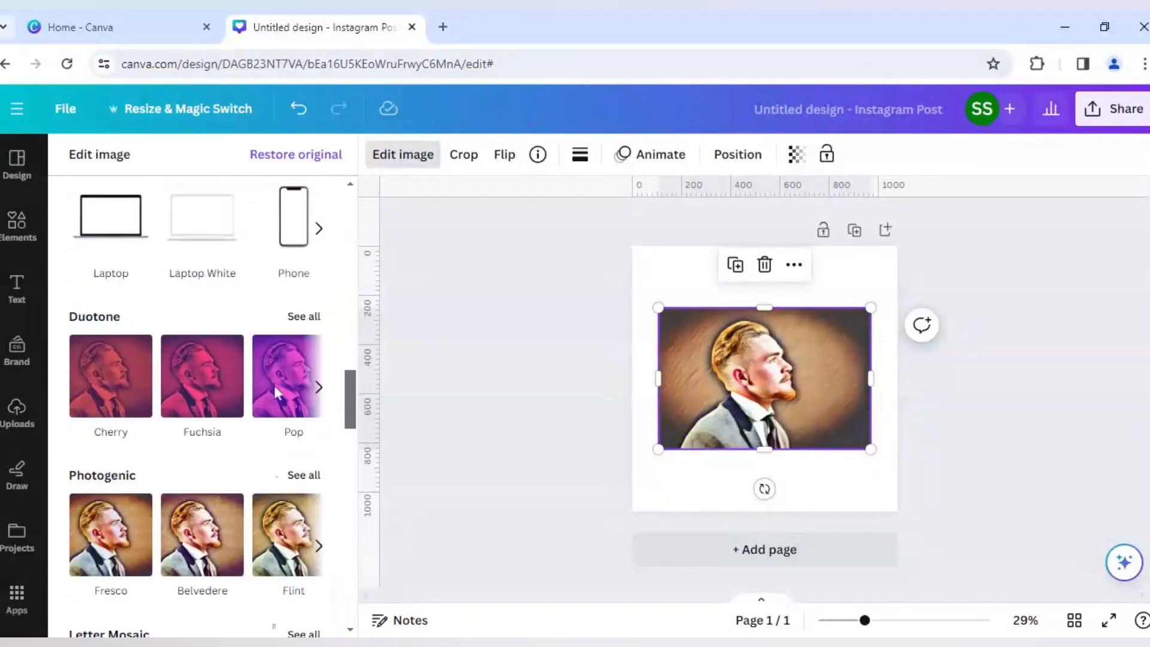
scroll(274, 390, up, 6)
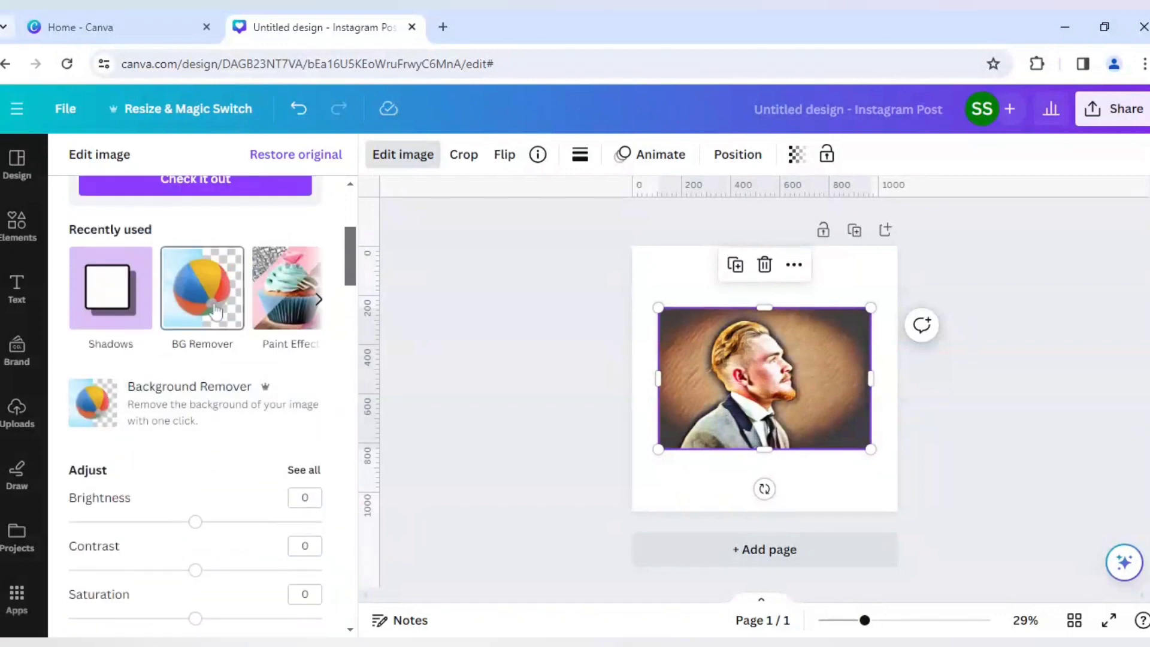
click(214, 311)
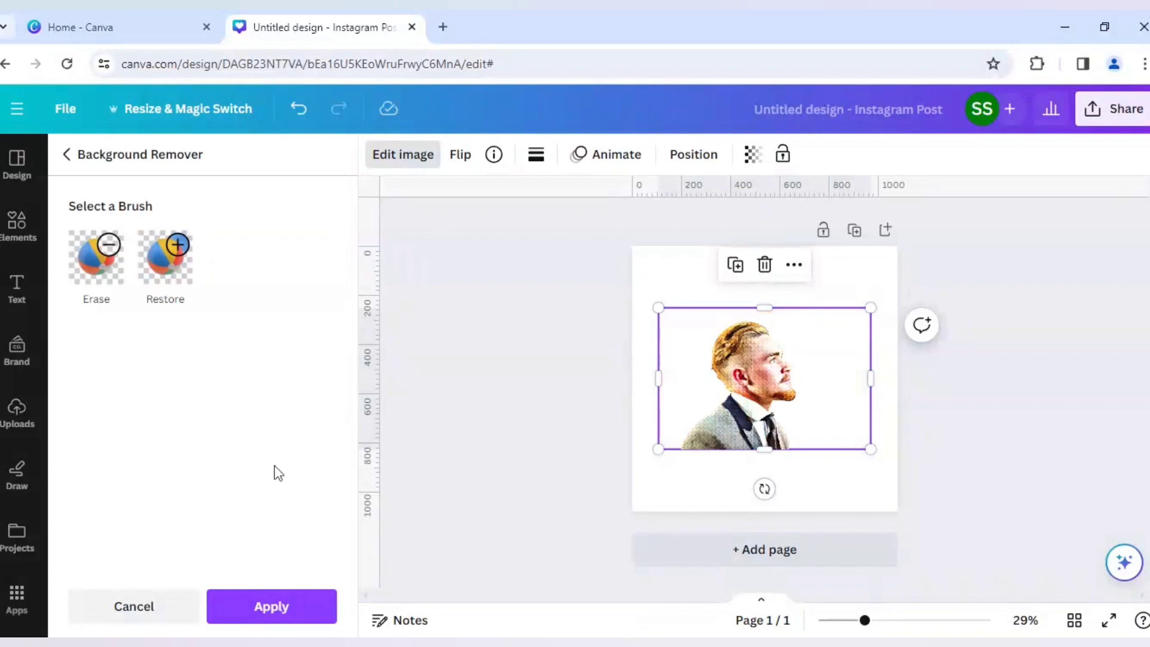
click(282, 608)
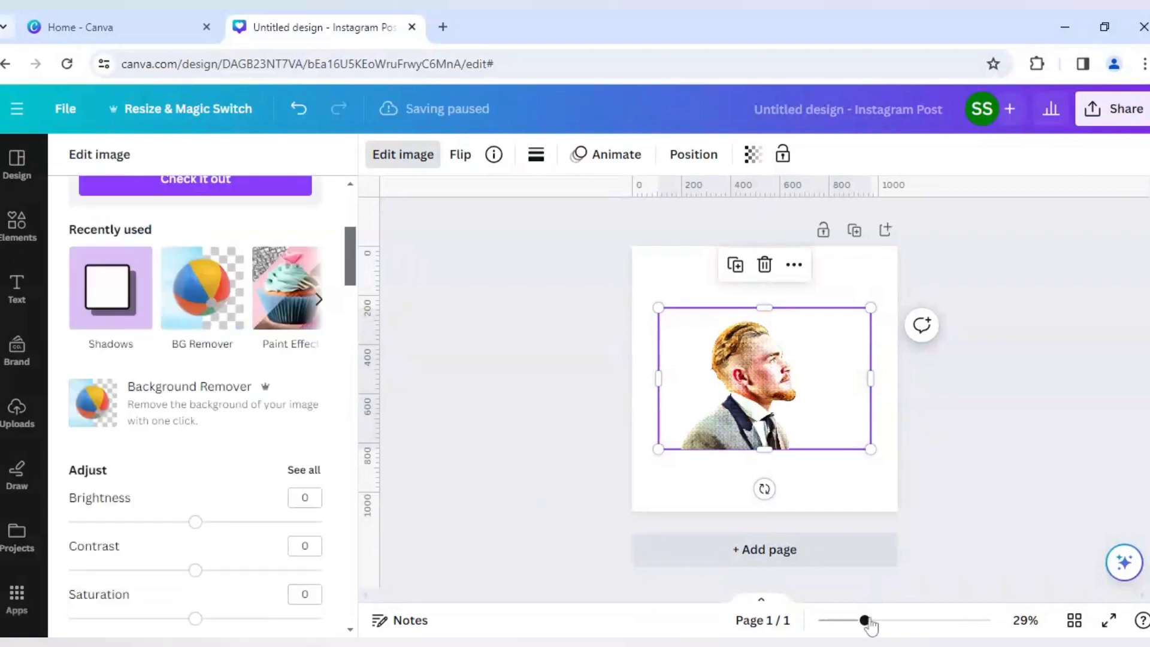
Inspect the cutout up close and crop the empty space on both sides of the man
drag(868, 623, 901, 624)
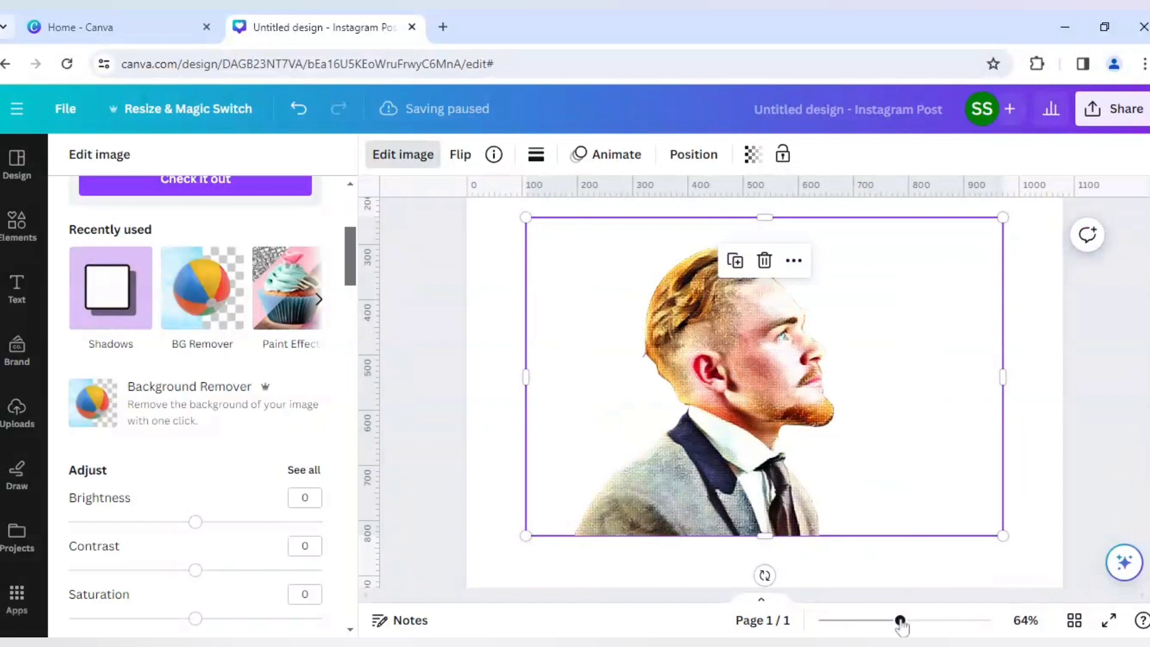
drag(901, 621, 874, 622)
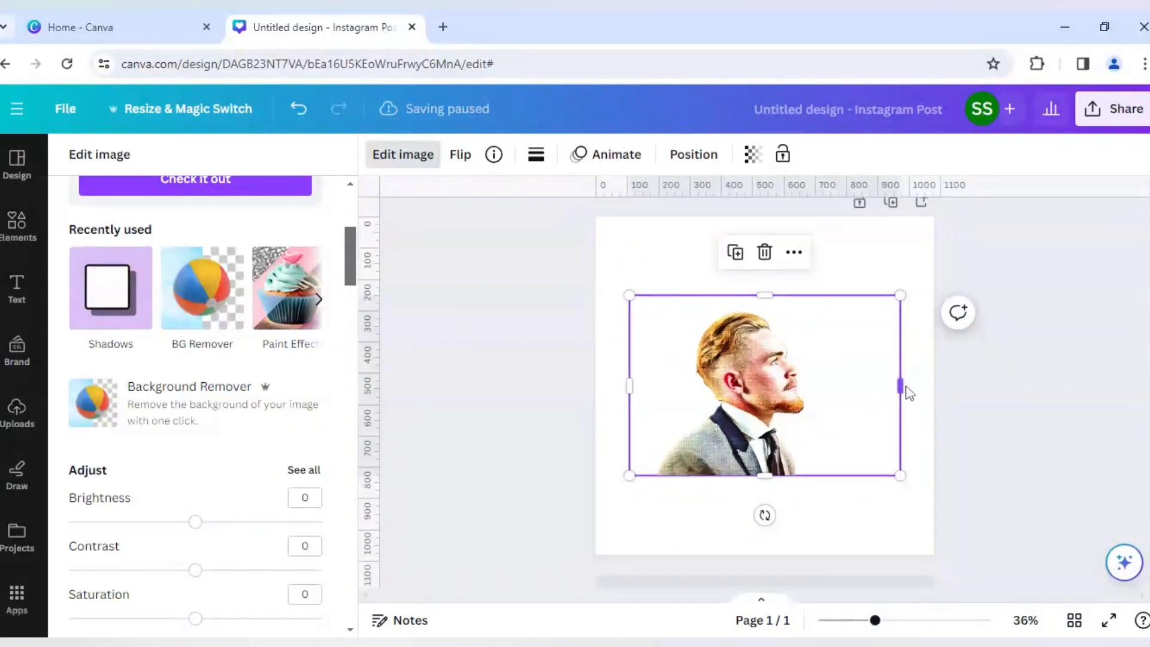
drag(901, 386, 841, 387)
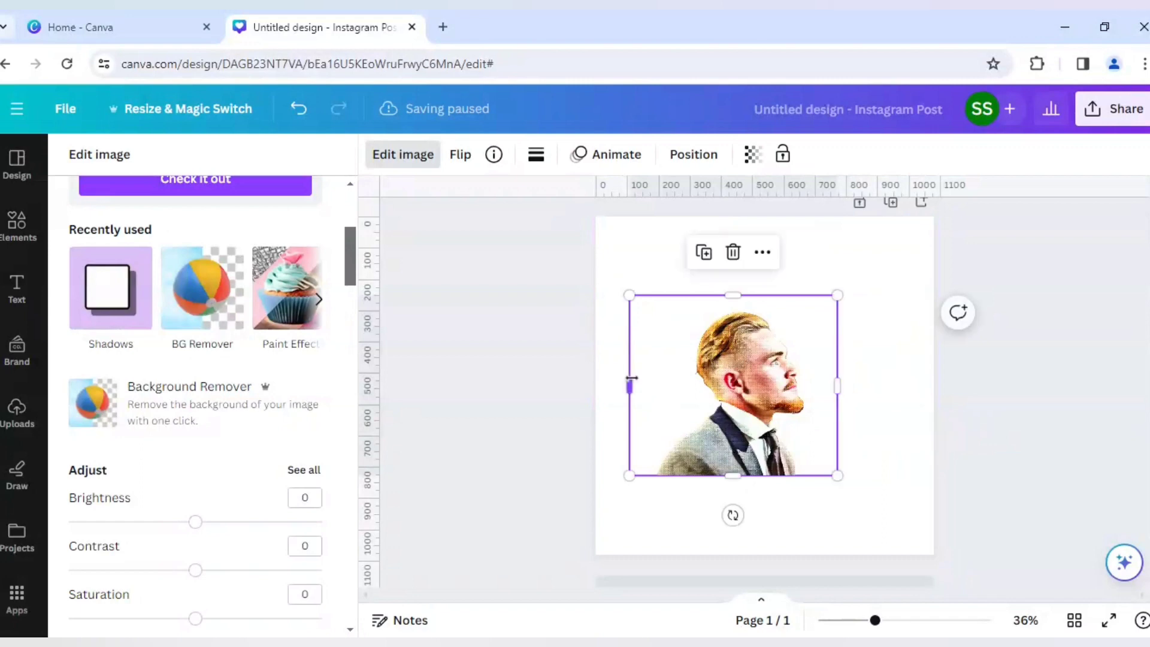
drag(630, 386, 644, 380)
Set the page background colour to solid Black #000000
click(623, 264)
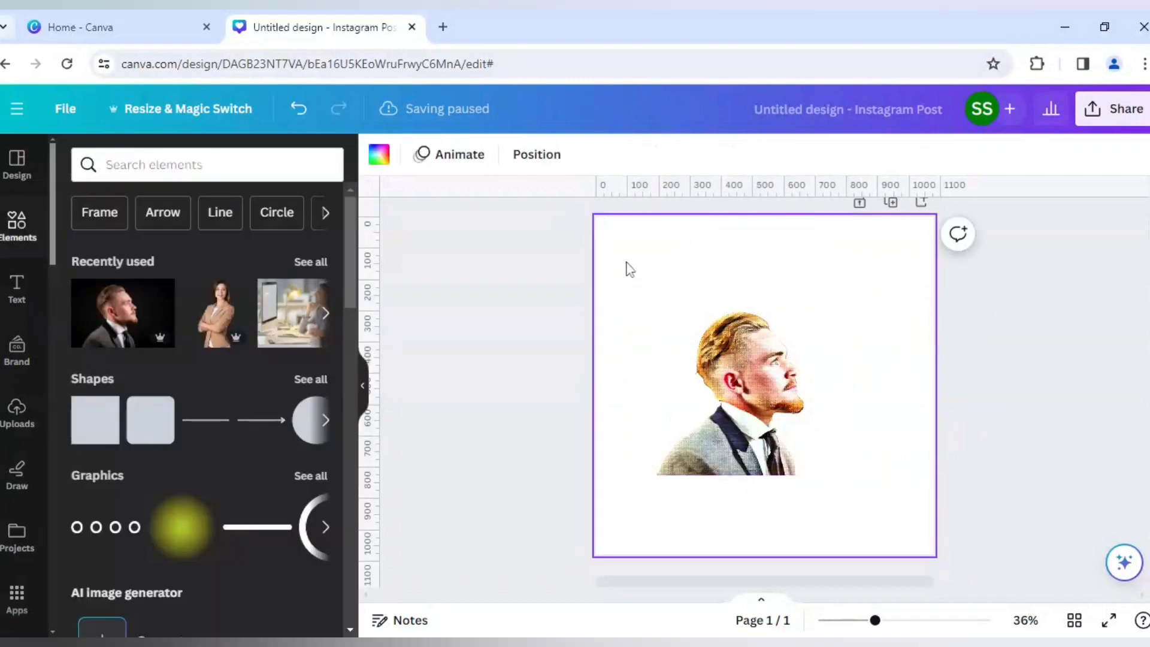
click(380, 157)
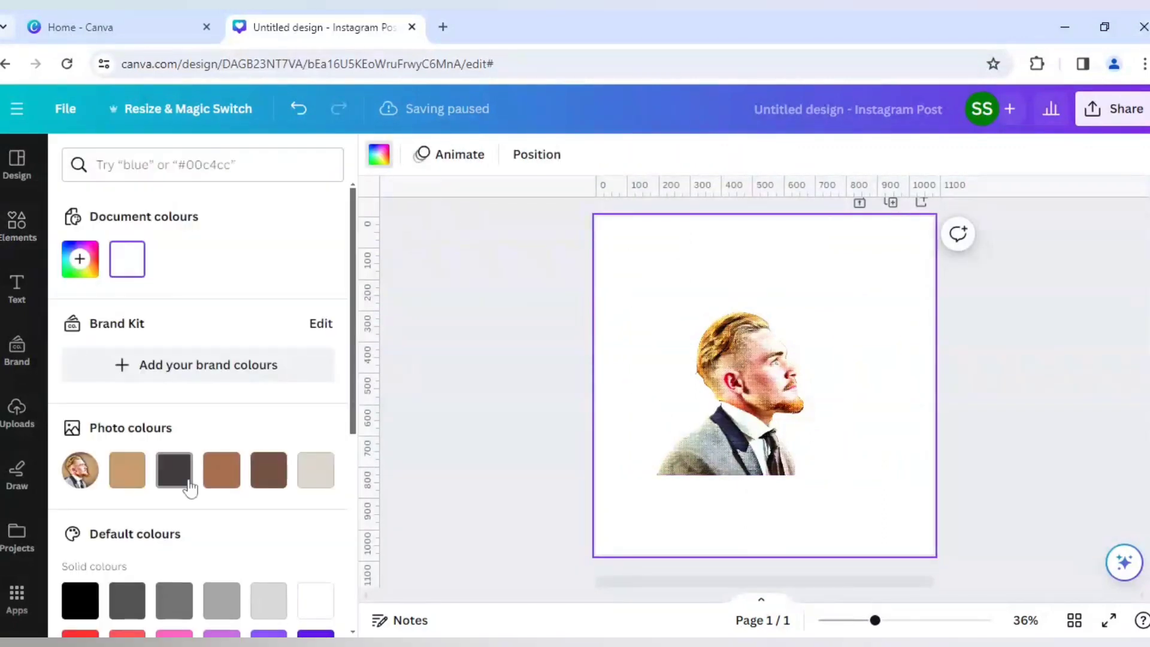
scroll(118, 535, down, 2)
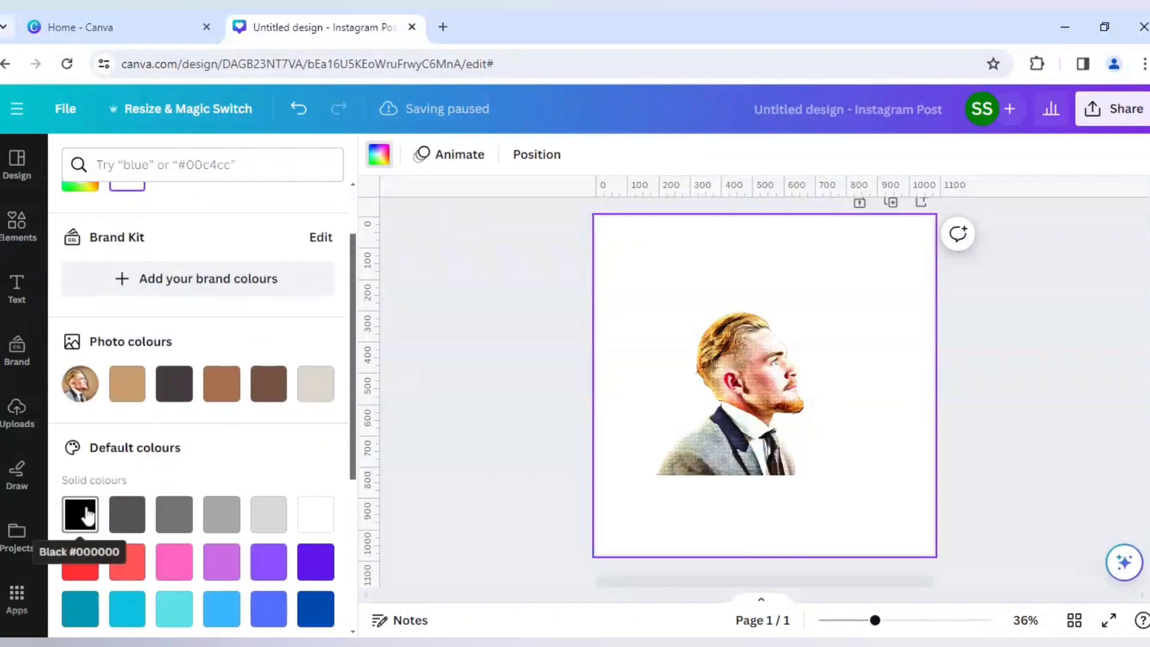
click(81, 514)
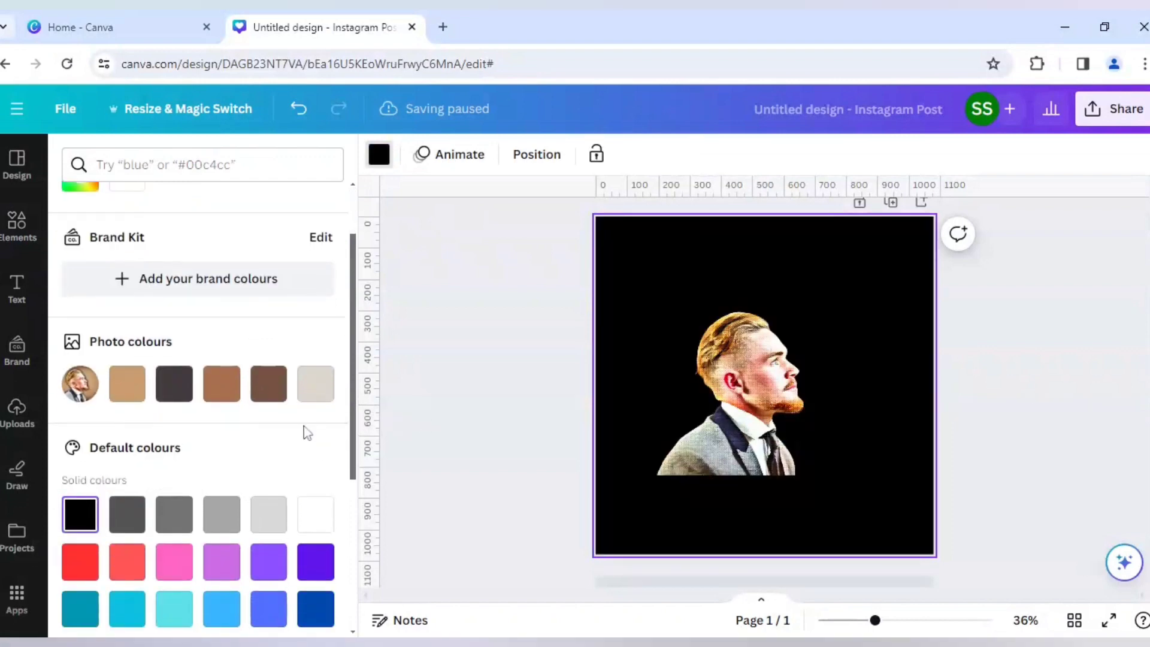
Search the elements library for "instagram logo" and browse all matching graphics
click(22, 228)
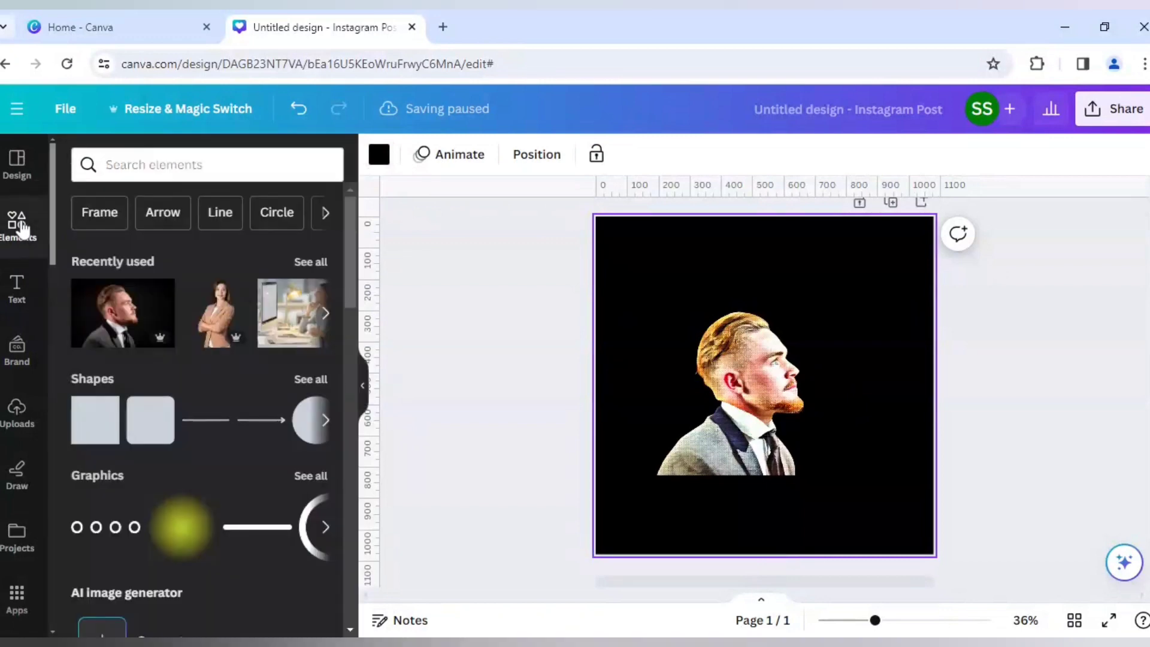
click(194, 157)
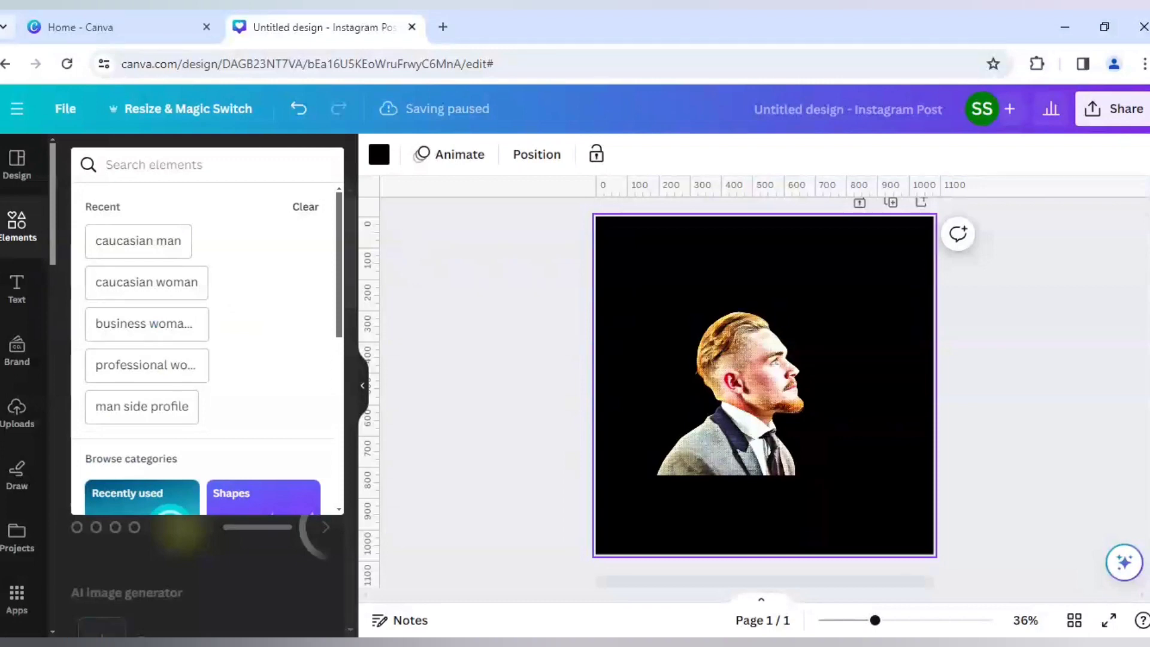
text(instagra)
text(m logo)
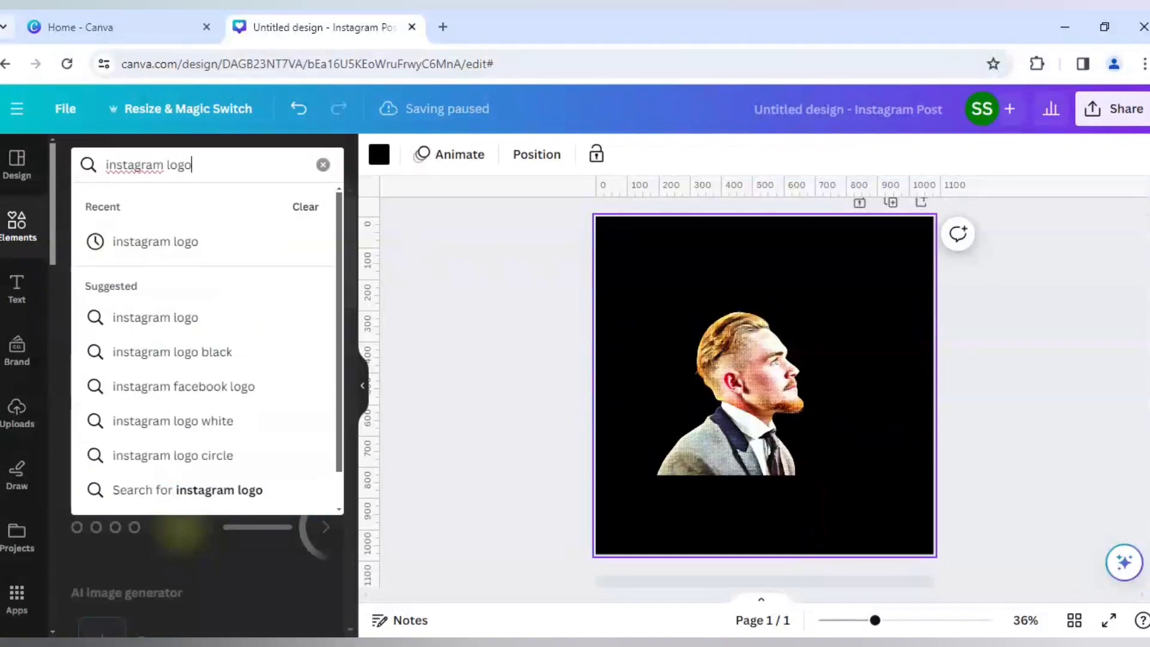
key(Return)
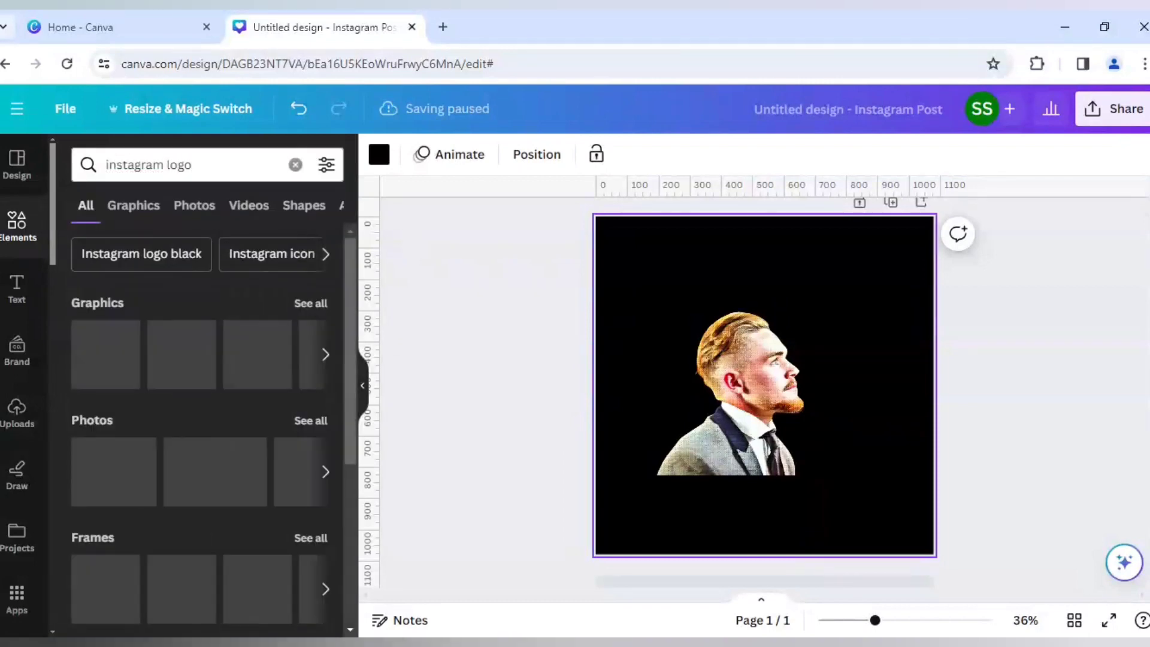
click(309, 306)
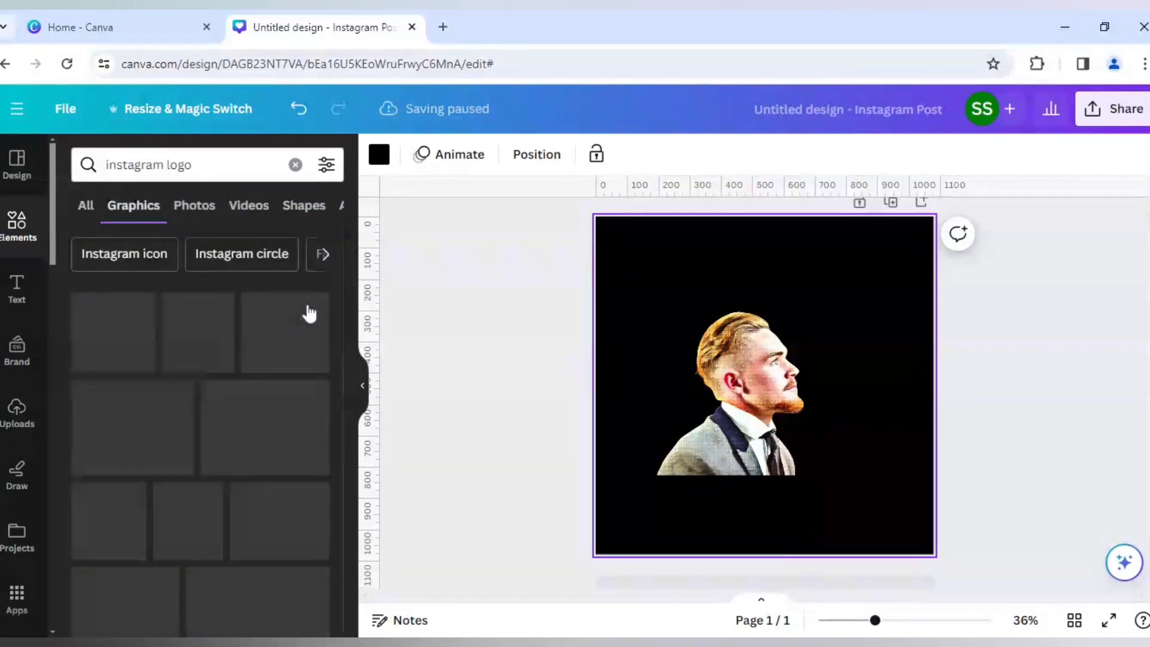
scroll(241, 366, down, 3)
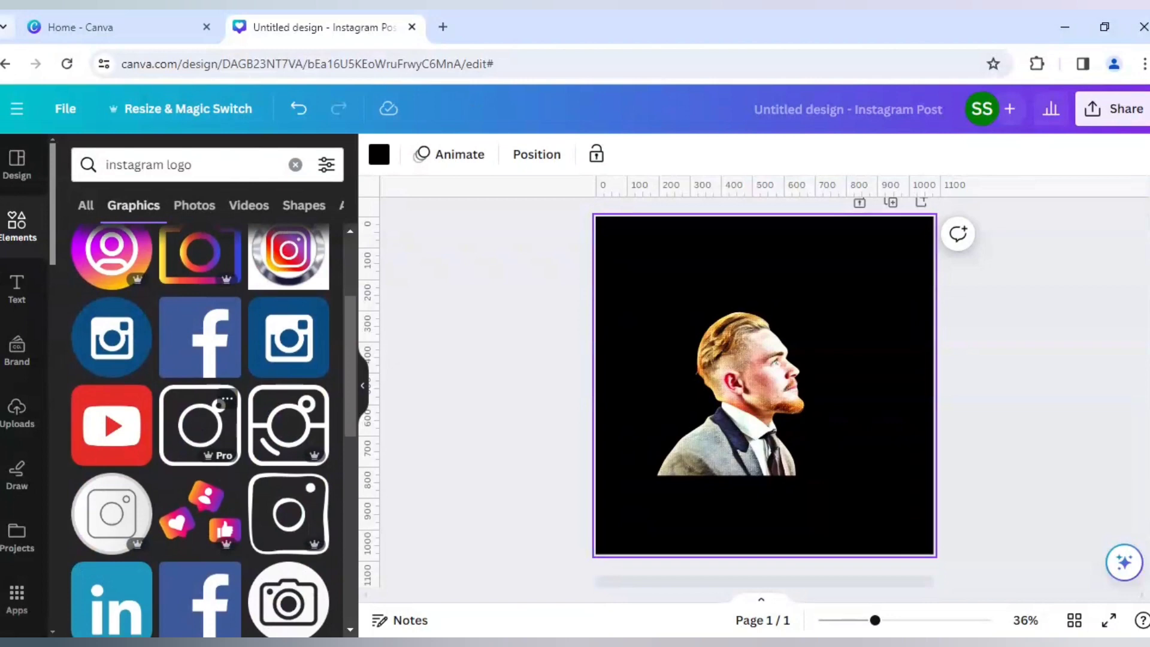
Add a second page and insert the outlined Instagram camera logo graphic on it
scroll(554, 502, down, 1)
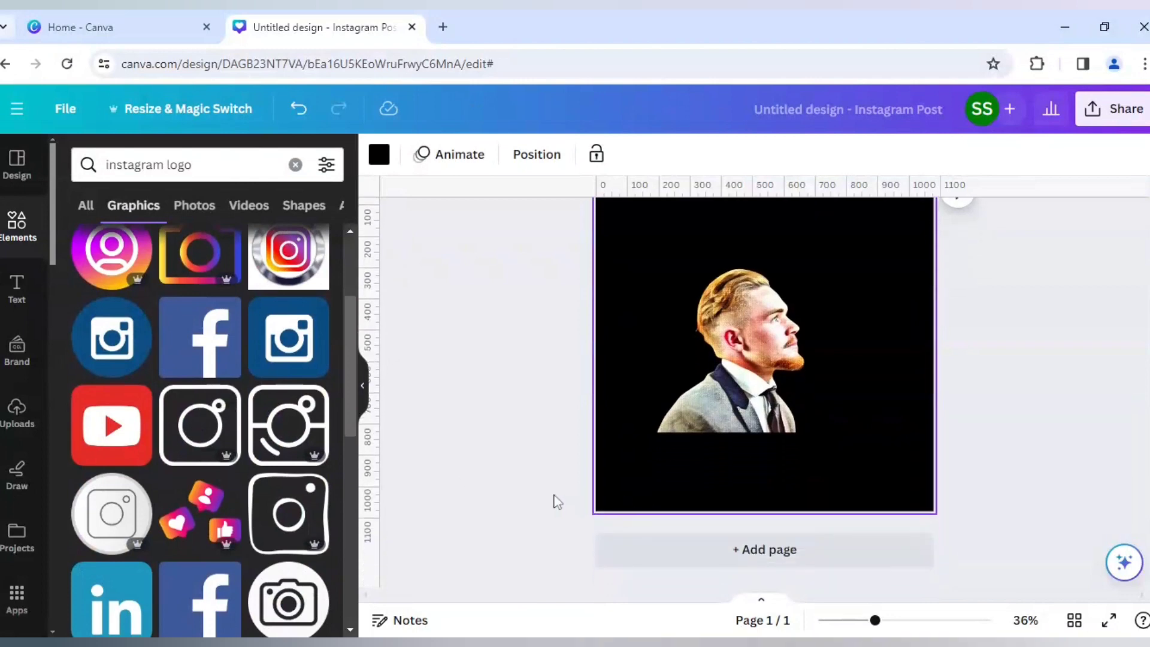
click(708, 551)
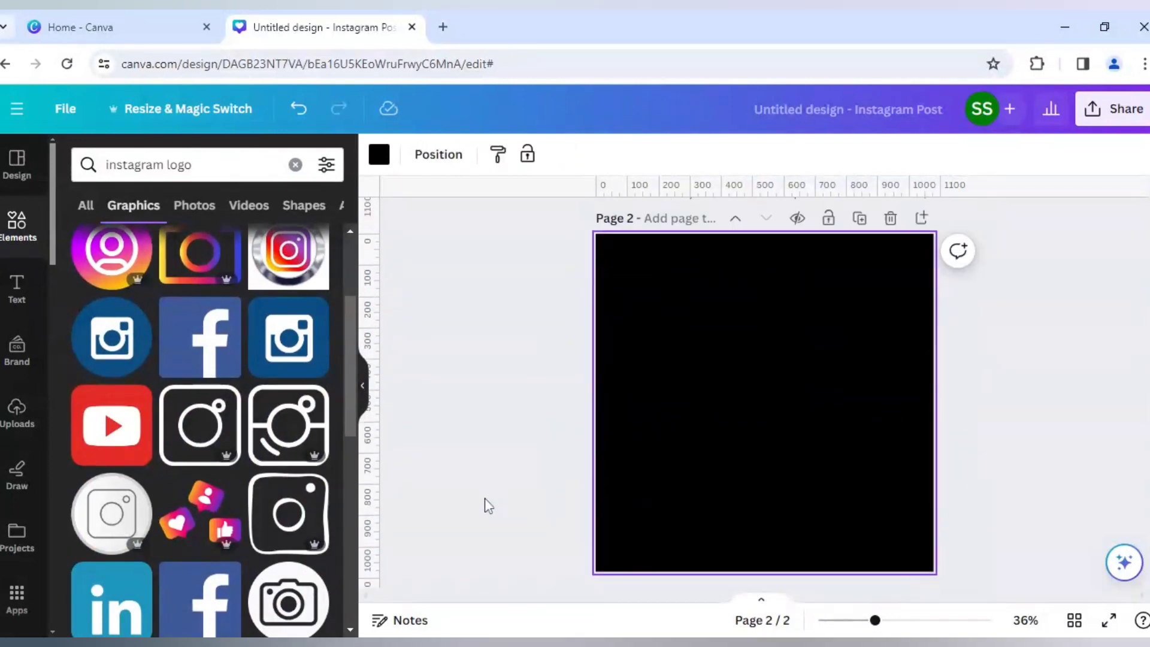
click(200, 427)
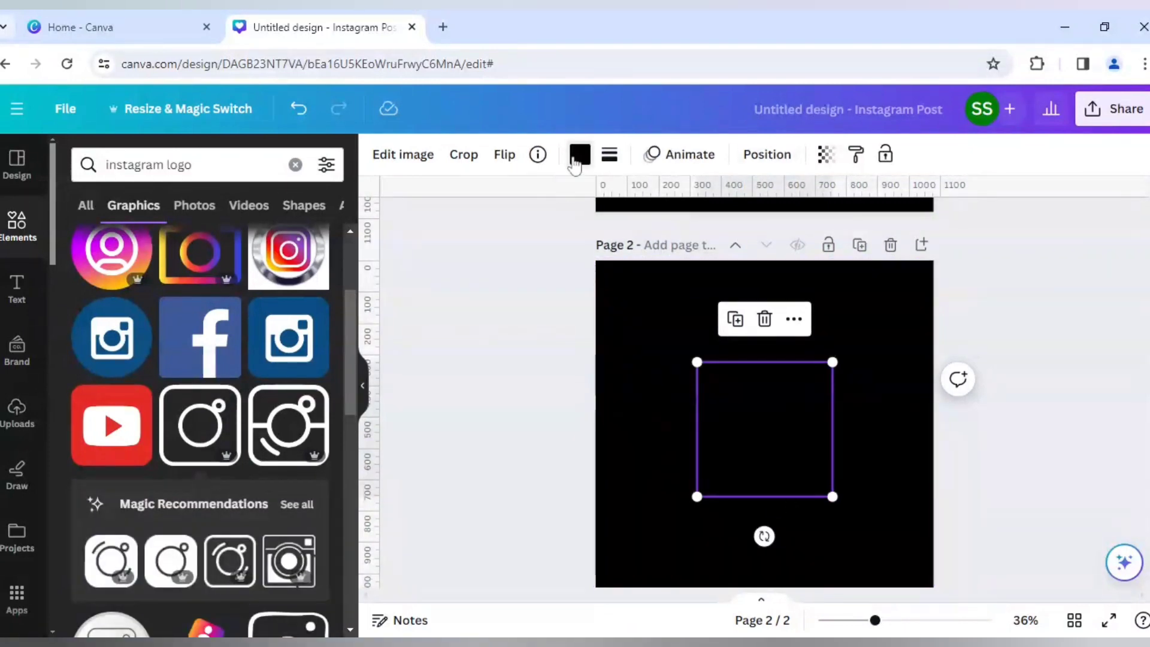
Recolour the logo on page 2 white, enlarge it to about 599 × 598 px and move it towards the page's centre
click(580, 154)
click(315, 601)
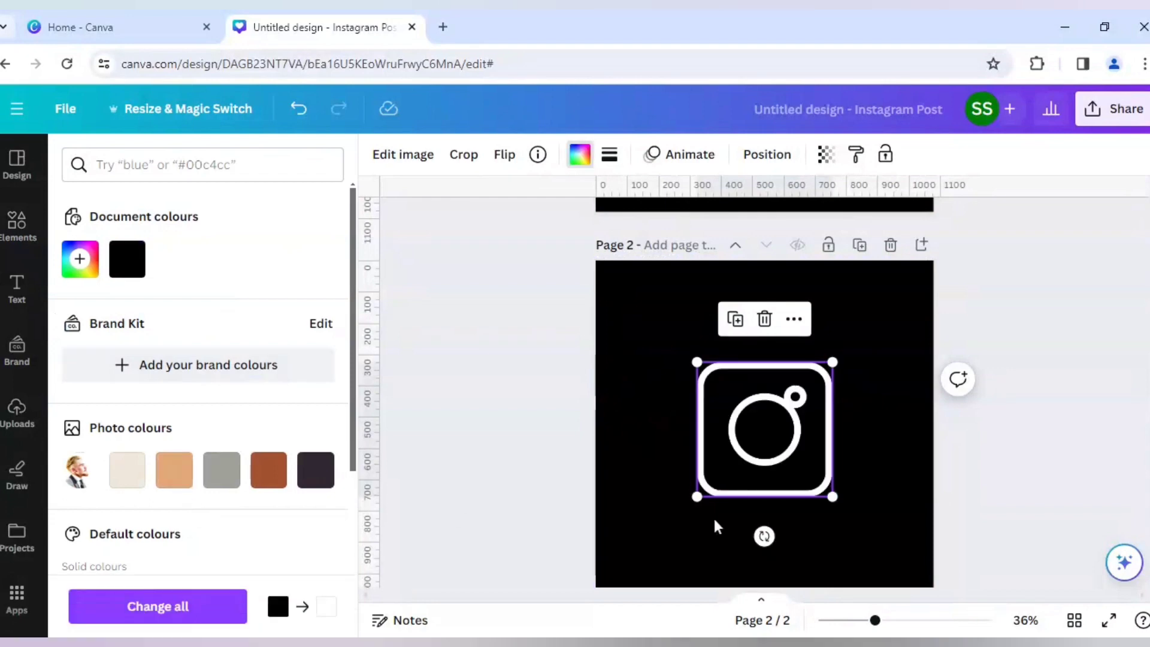
drag(697, 497, 644, 551)
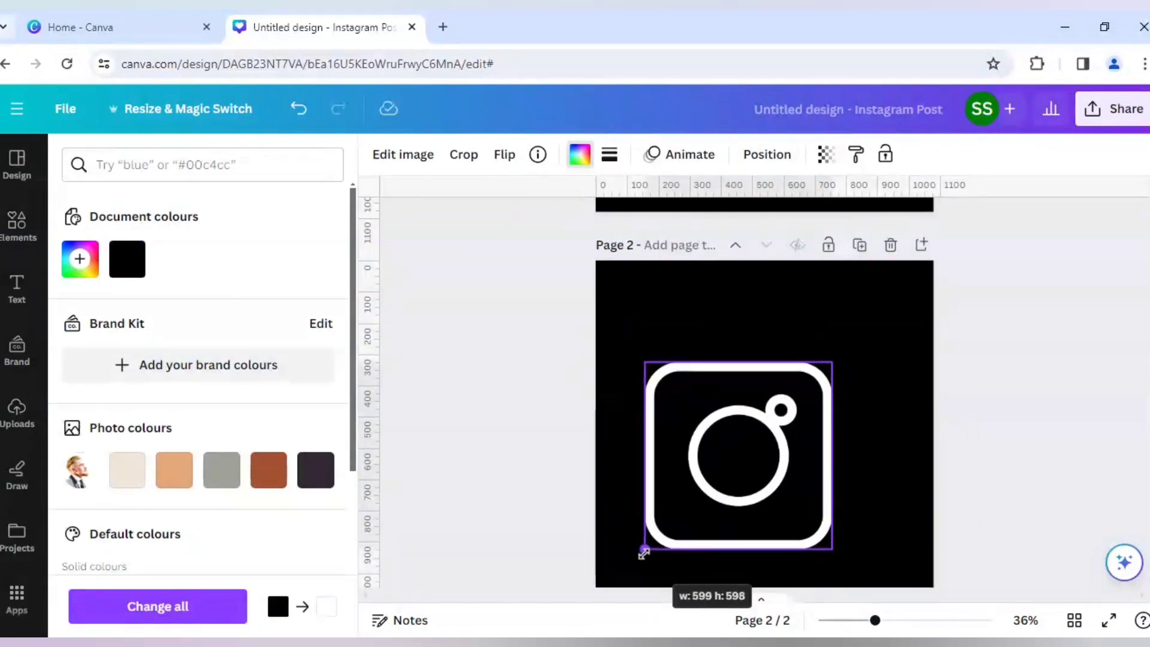
drag(739, 488, 775, 481)
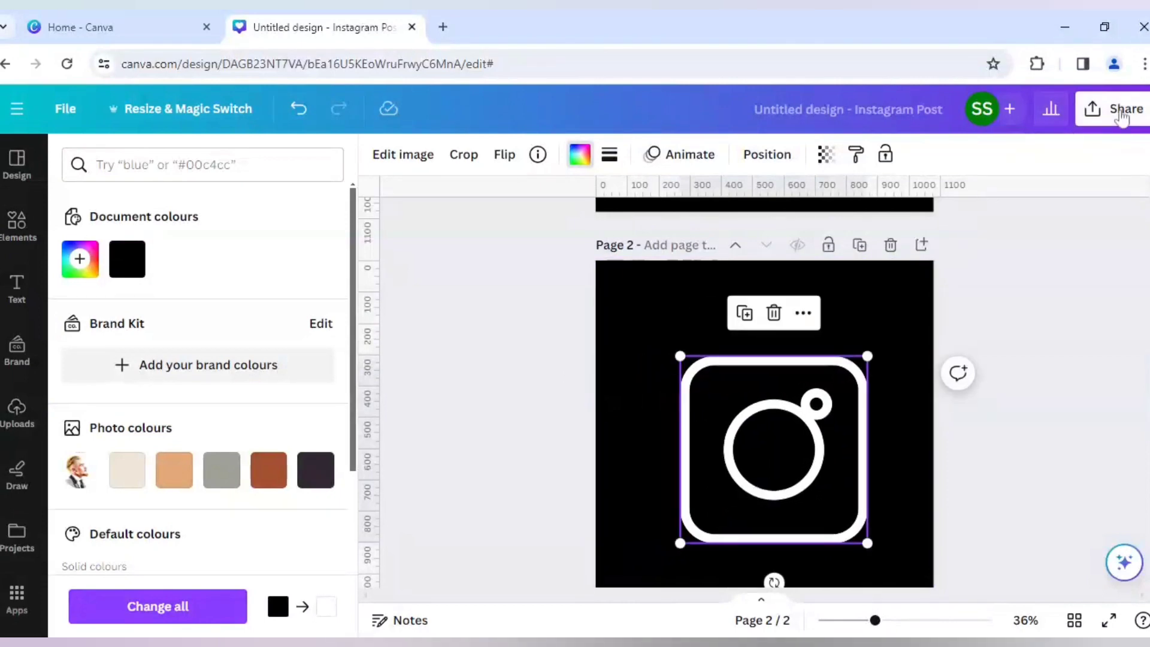
Show the uploaded images and go back to page 1
click(30, 423)
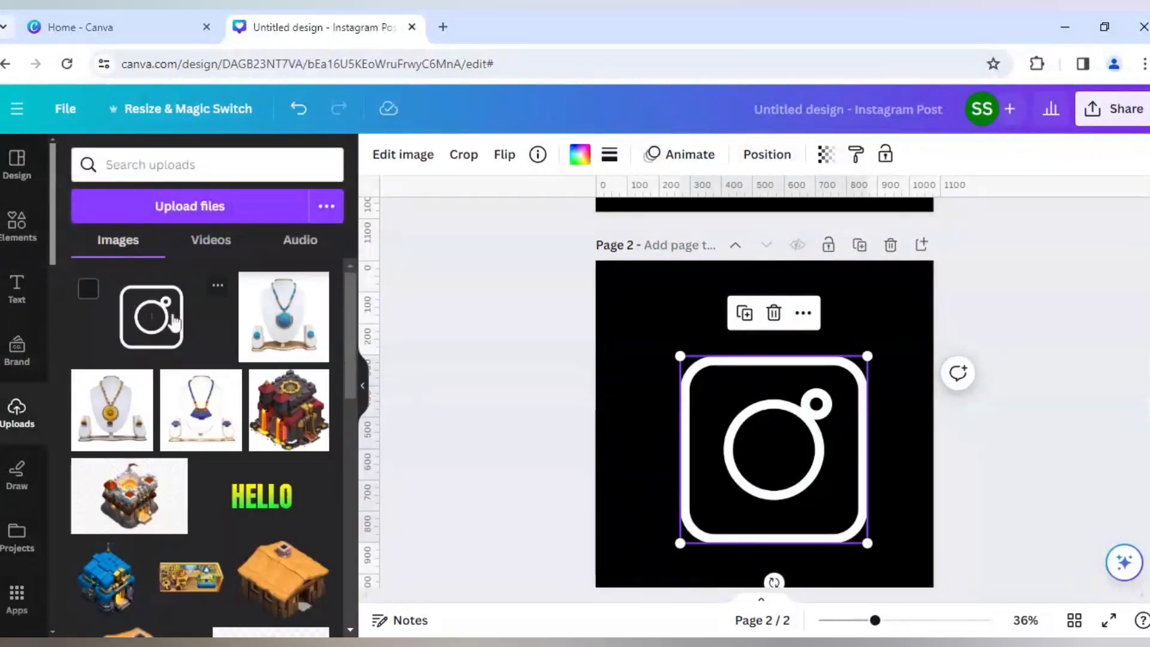
scroll(458, 424, up, 5)
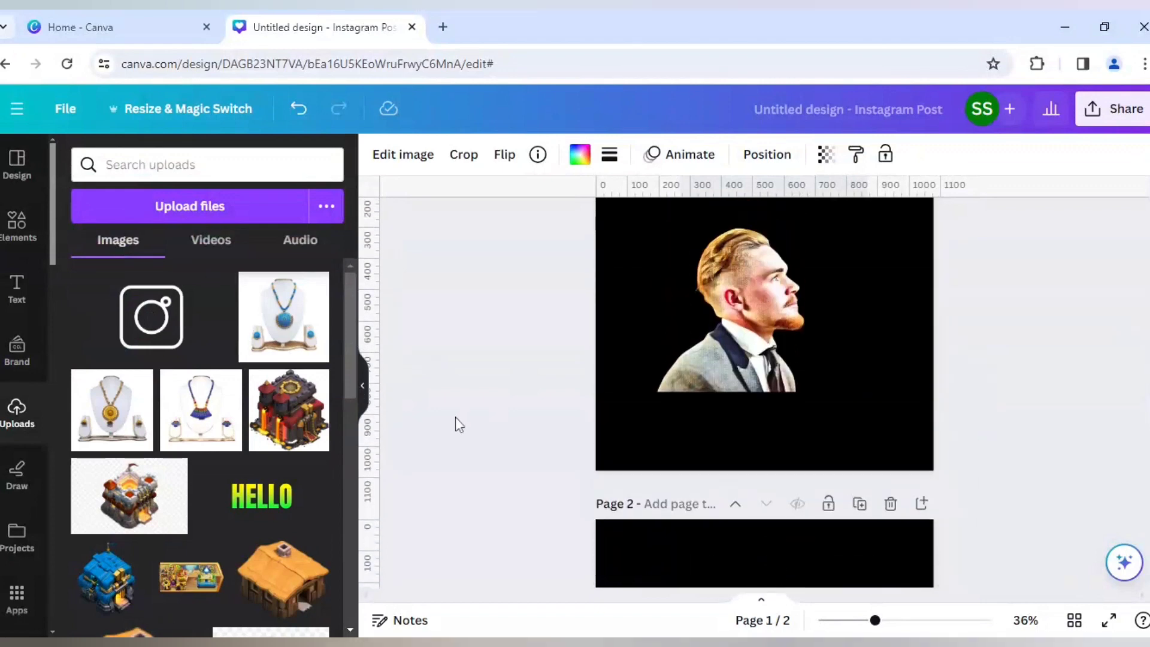
scroll(457, 424, up, 1)
scroll(498, 372, down, 1)
click(619, 294)
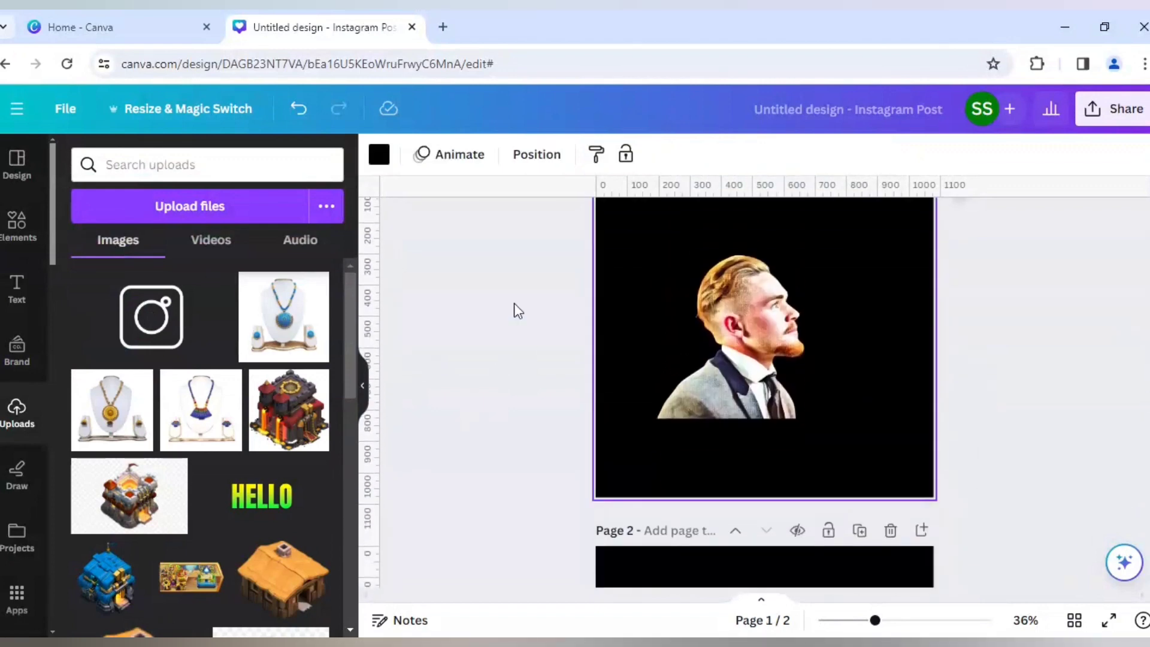
Set the background colour of page 2 to white
scroll(474, 406, down, 4)
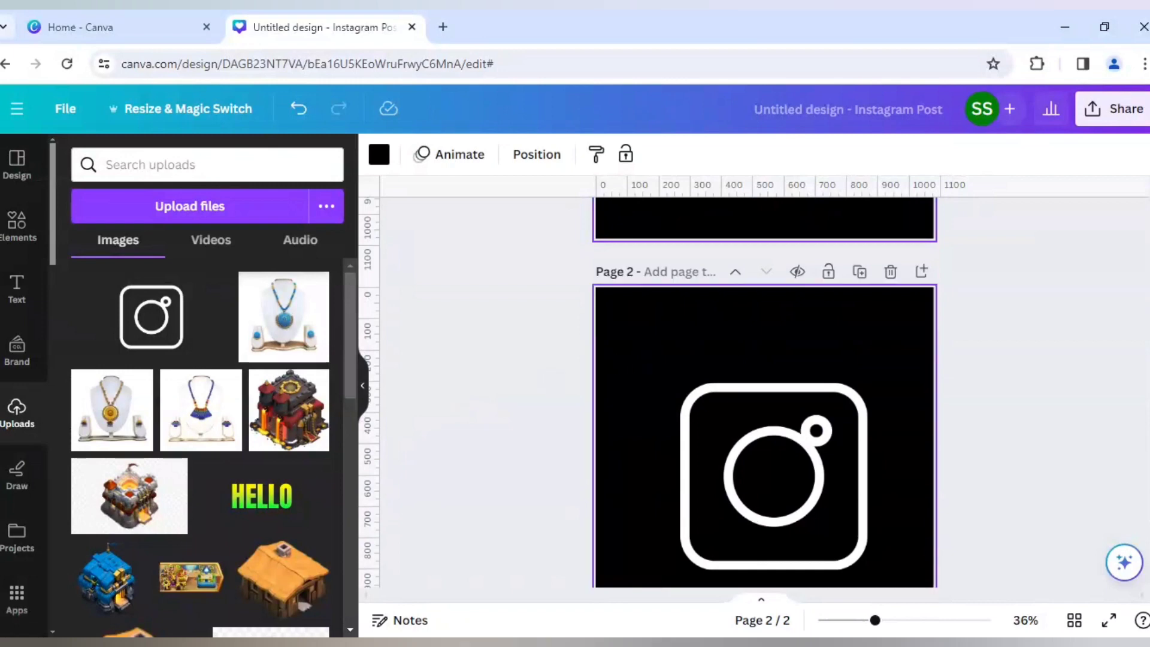
click(641, 335)
click(379, 154)
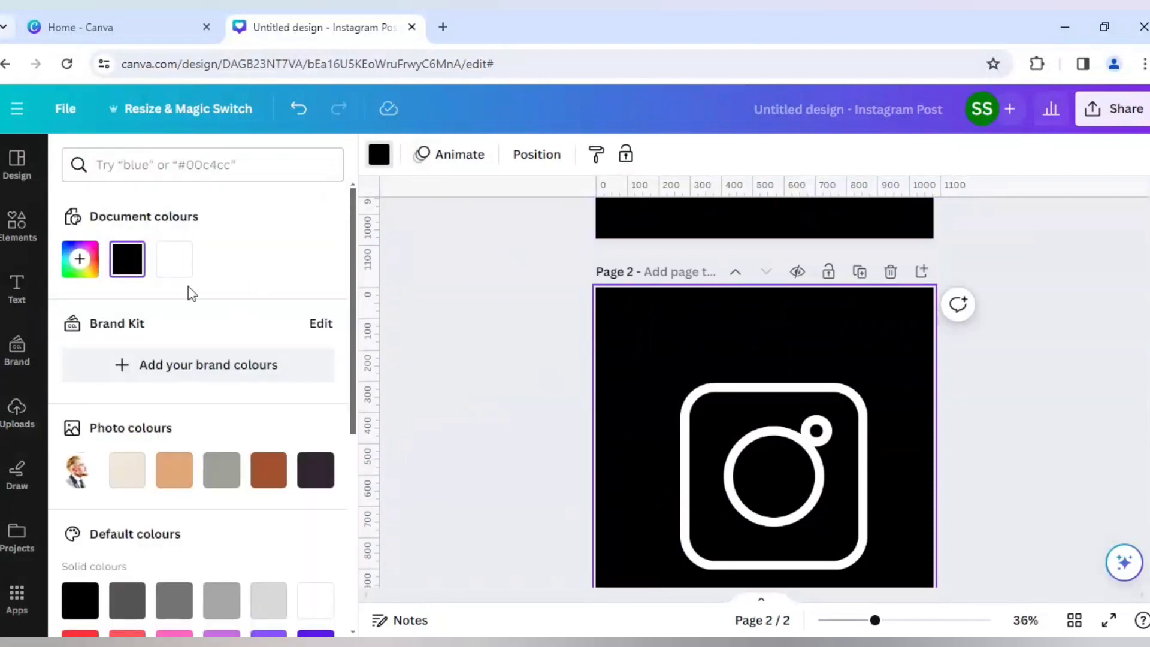
click(169, 270)
click(684, 345)
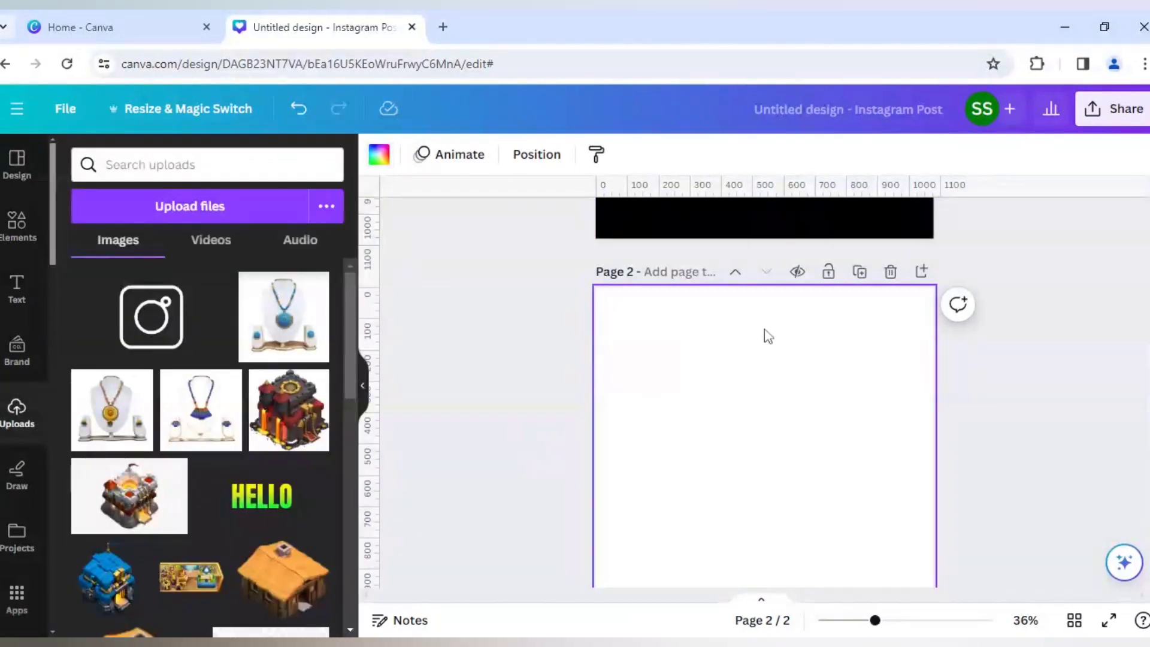
Set up a PNG download with a transparent background, check the page selection and leave the download options
click(1119, 114)
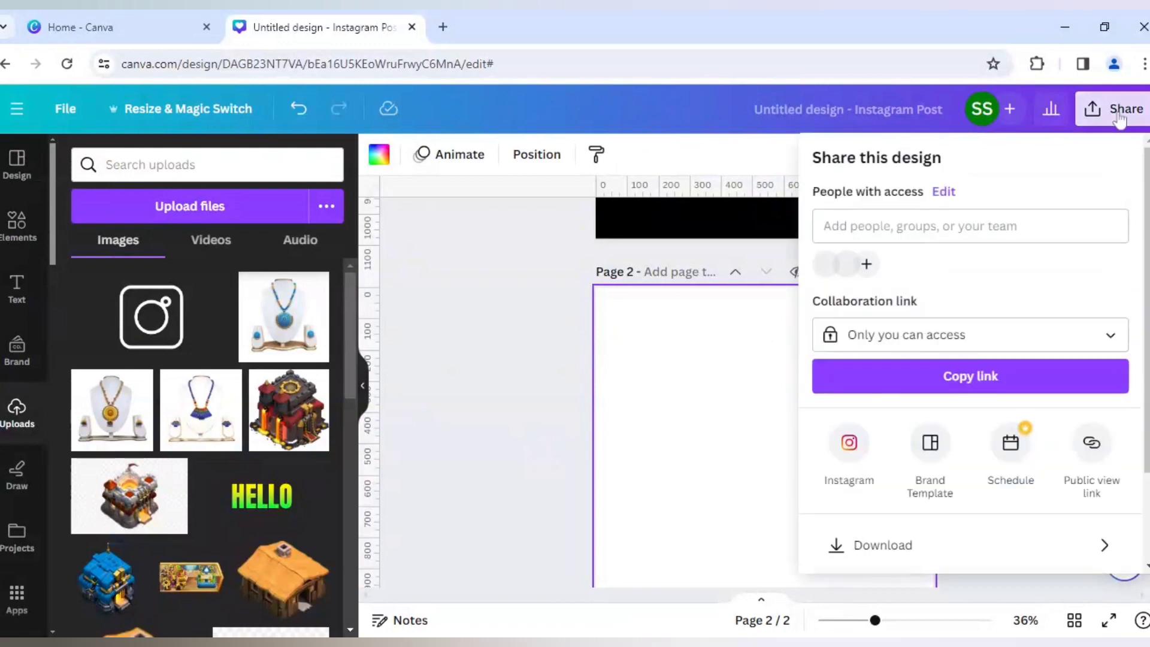
click(869, 553)
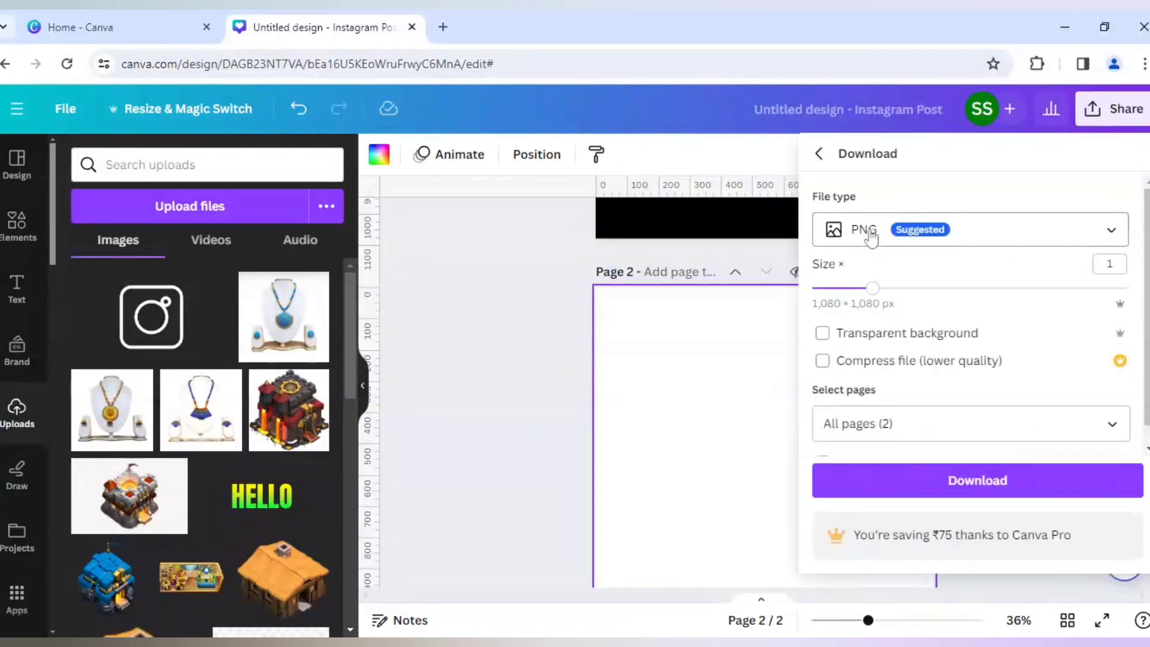
click(823, 334)
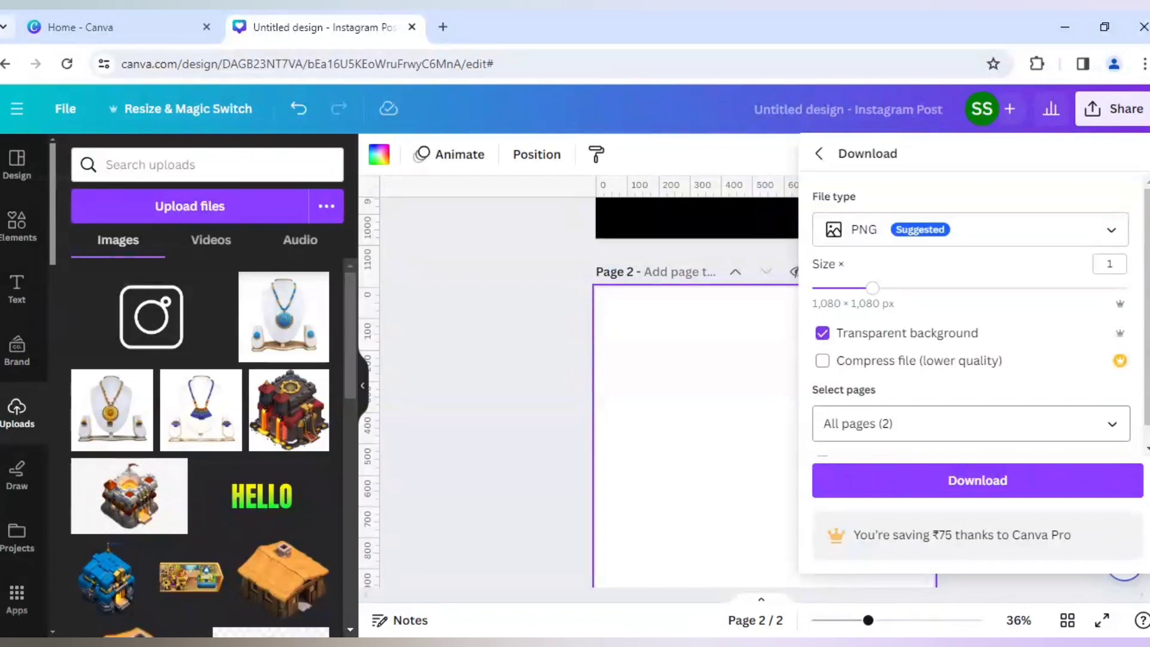
click(953, 413)
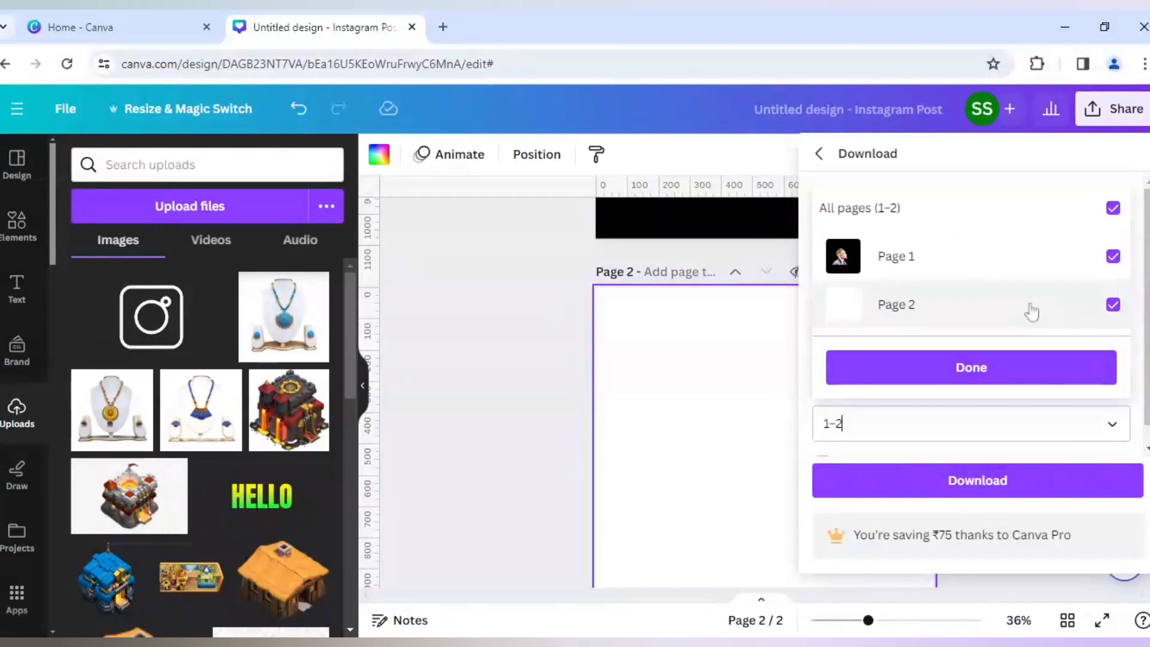
click(751, 432)
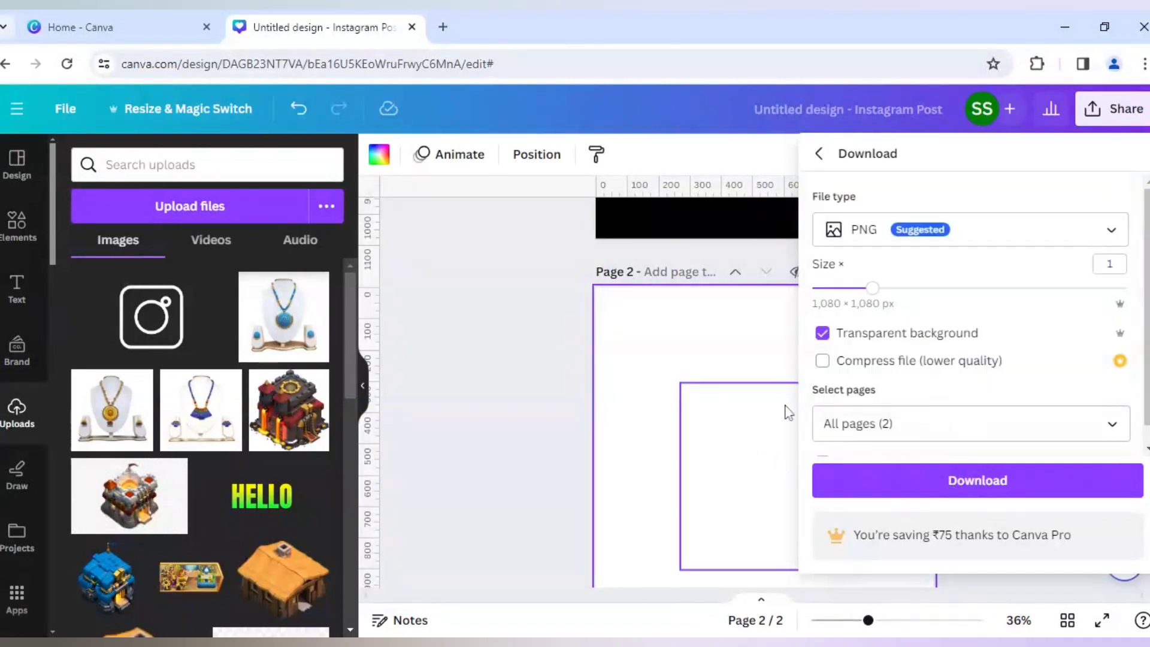
click(764, 315)
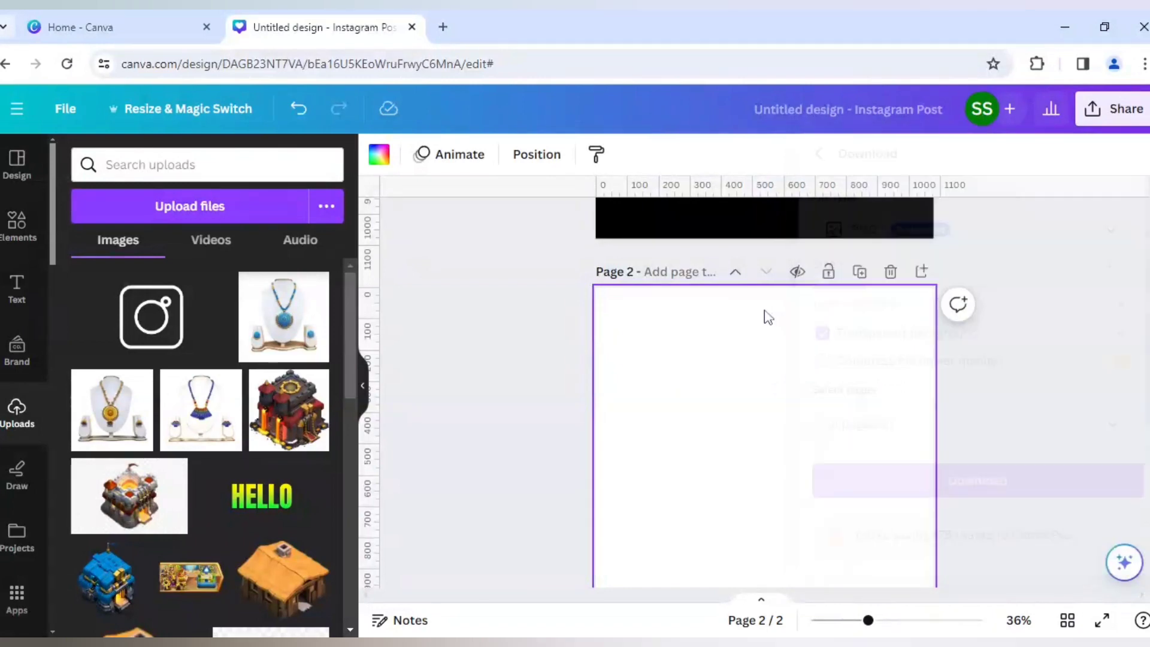
Delete page 2 and place the uploaded transparent Instagram logo on the portrait page
click(891, 271)
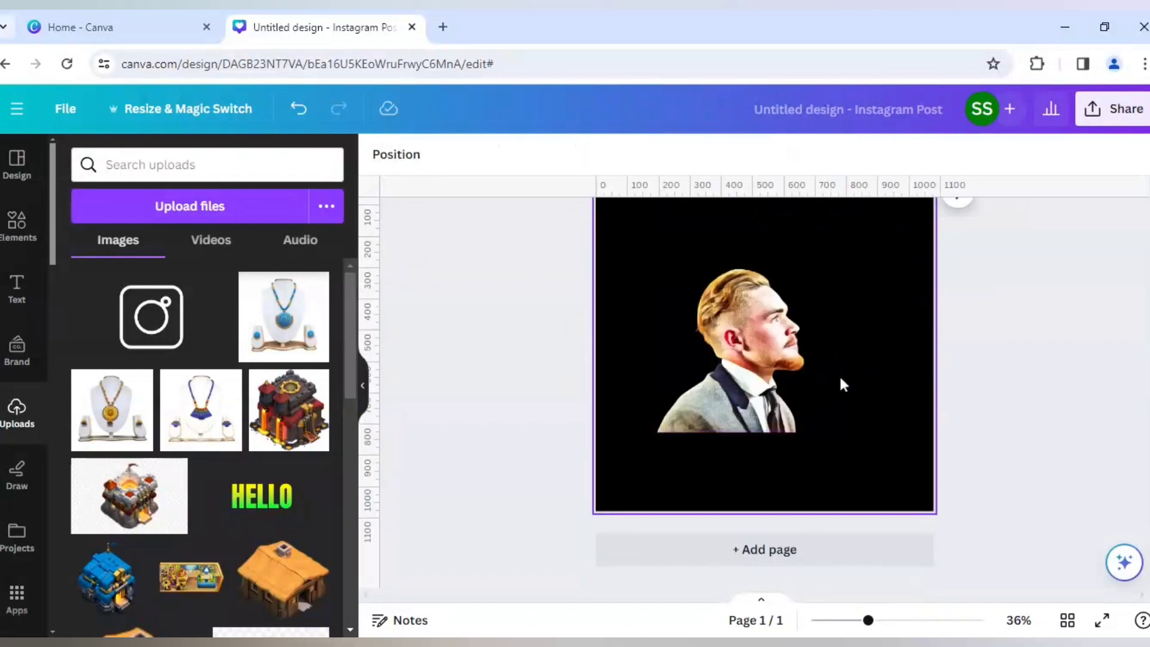
click(182, 323)
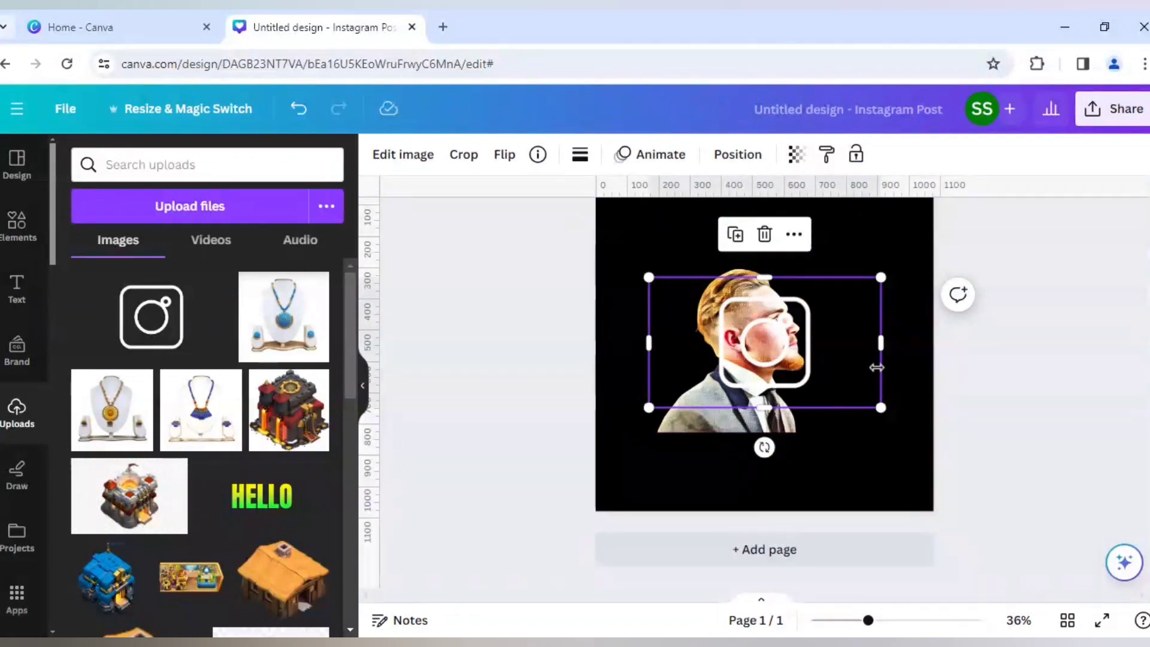
Crop the empty space on both sides of the logo image and enlarge the logo, centred over the portrait
drag(881, 344, 837, 344)
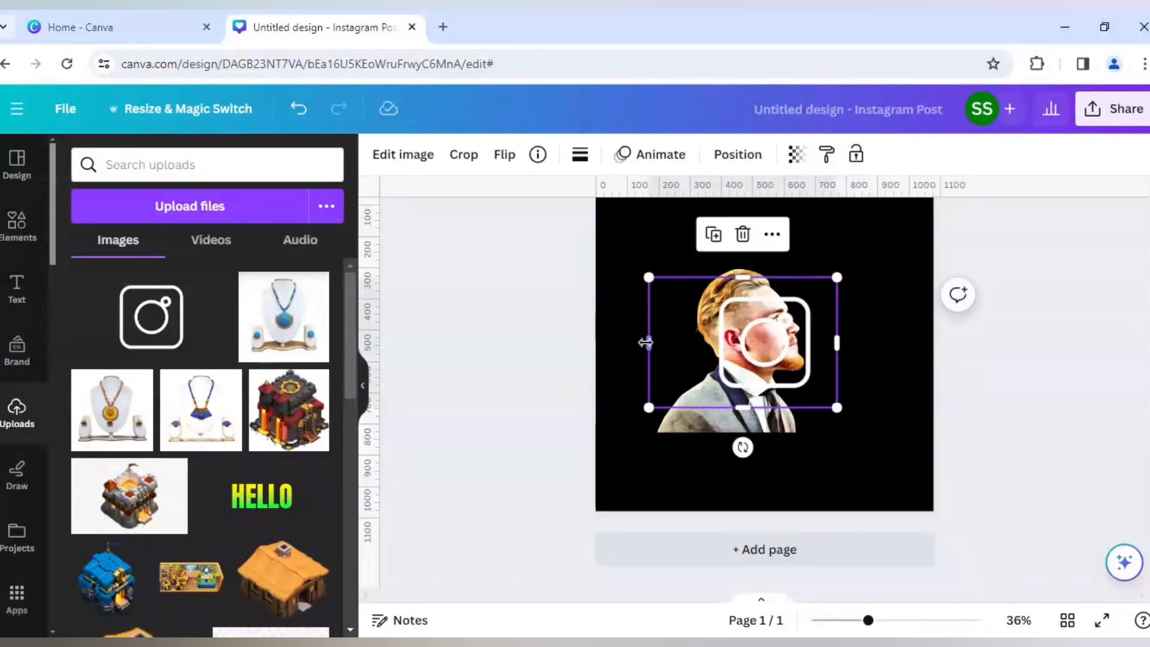
drag(649, 343, 685, 342)
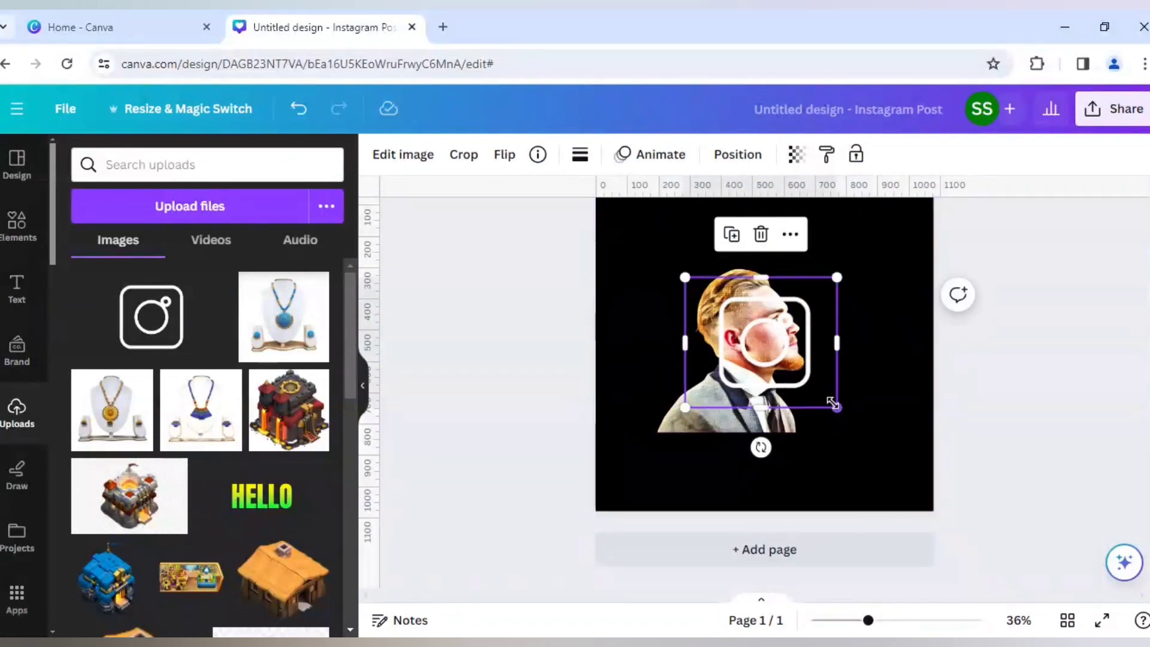
drag(833, 403, 906, 495)
drag(803, 359, 734, 339)
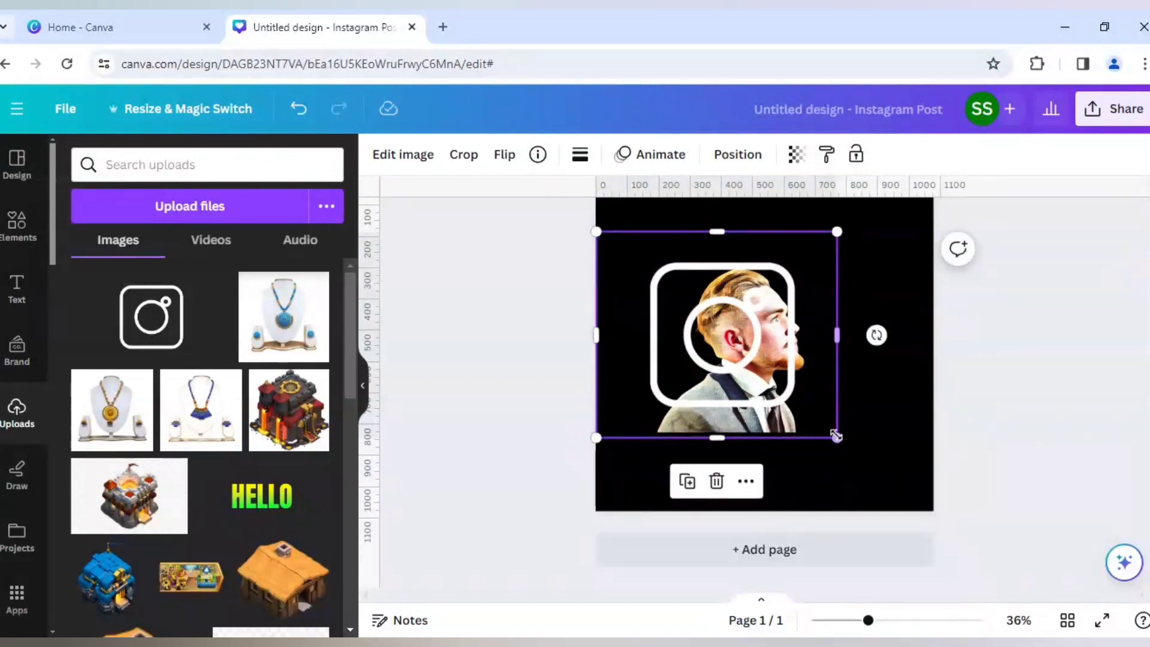
drag(838, 439, 917, 501)
drag(810, 404, 816, 375)
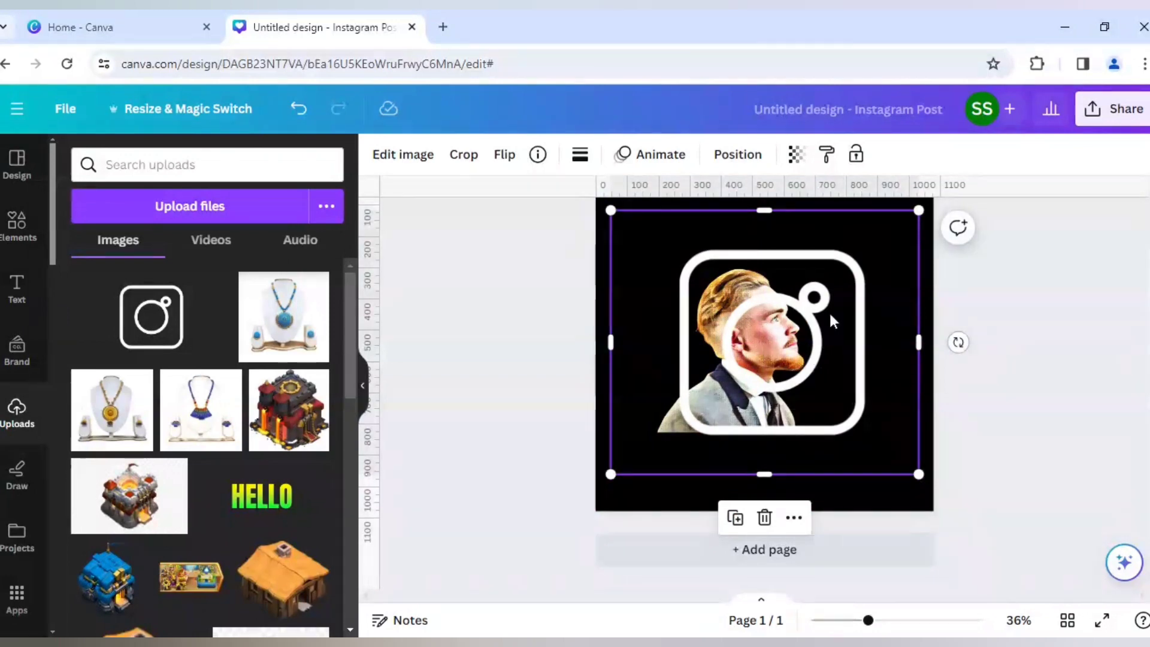
drag(919, 341, 901, 335)
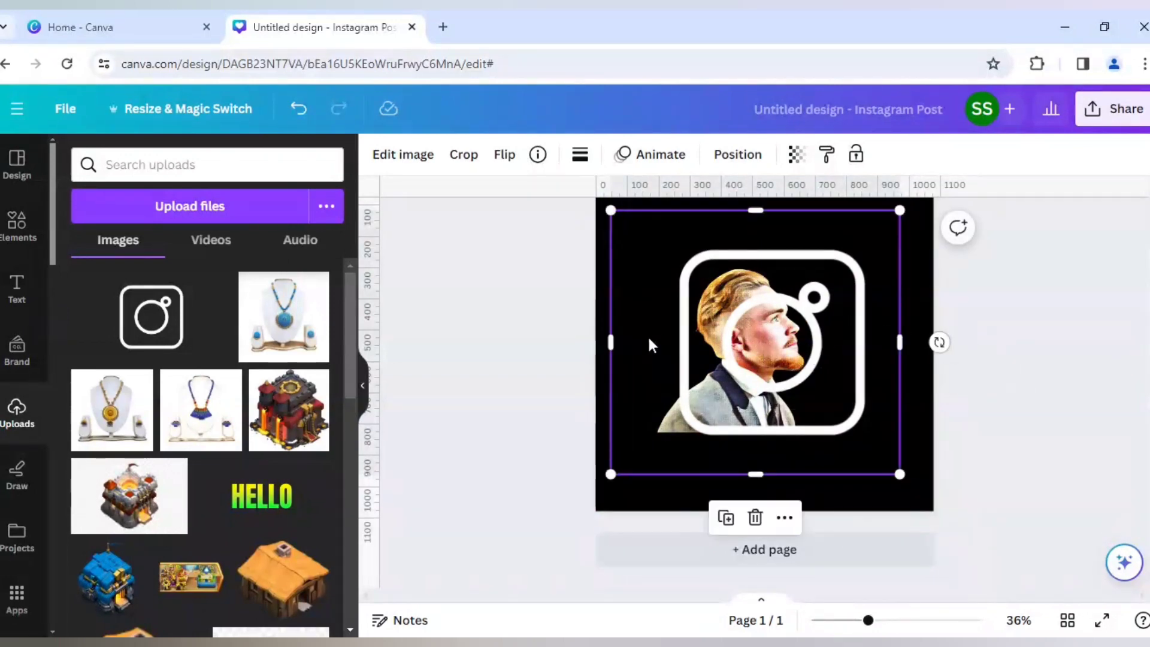
drag(613, 342, 657, 341)
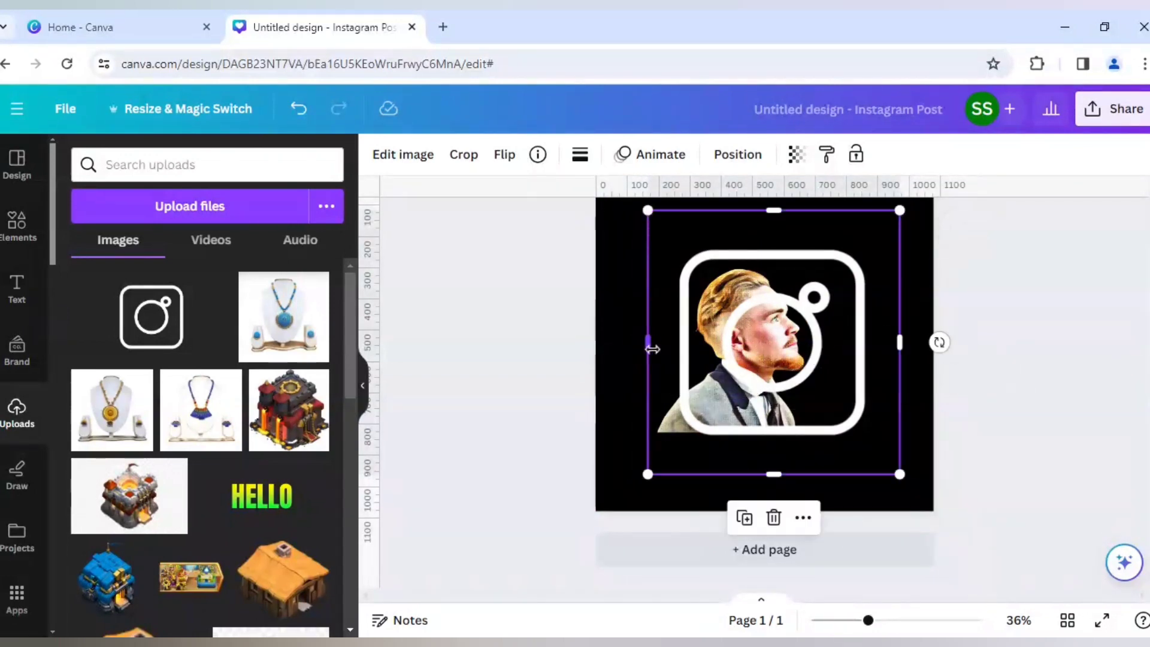
Send the logo to the back and move the man's cutout inside the logo's rounded frame
right_click(824, 326)
mouse_move(887, 305)
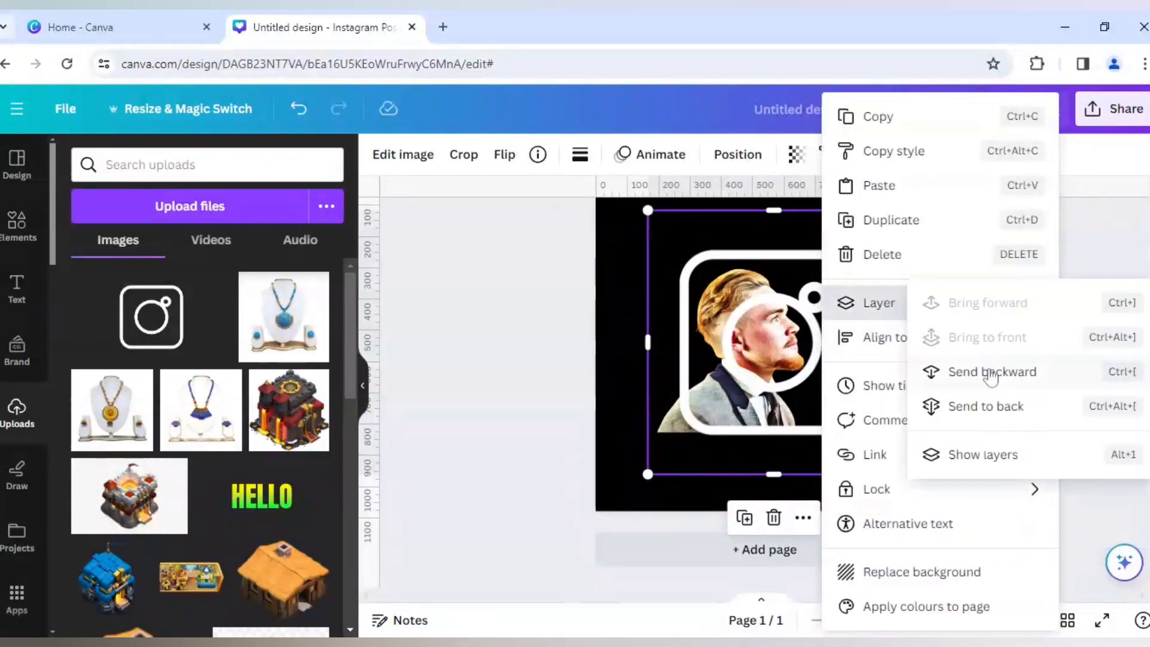
click(997, 406)
click(769, 342)
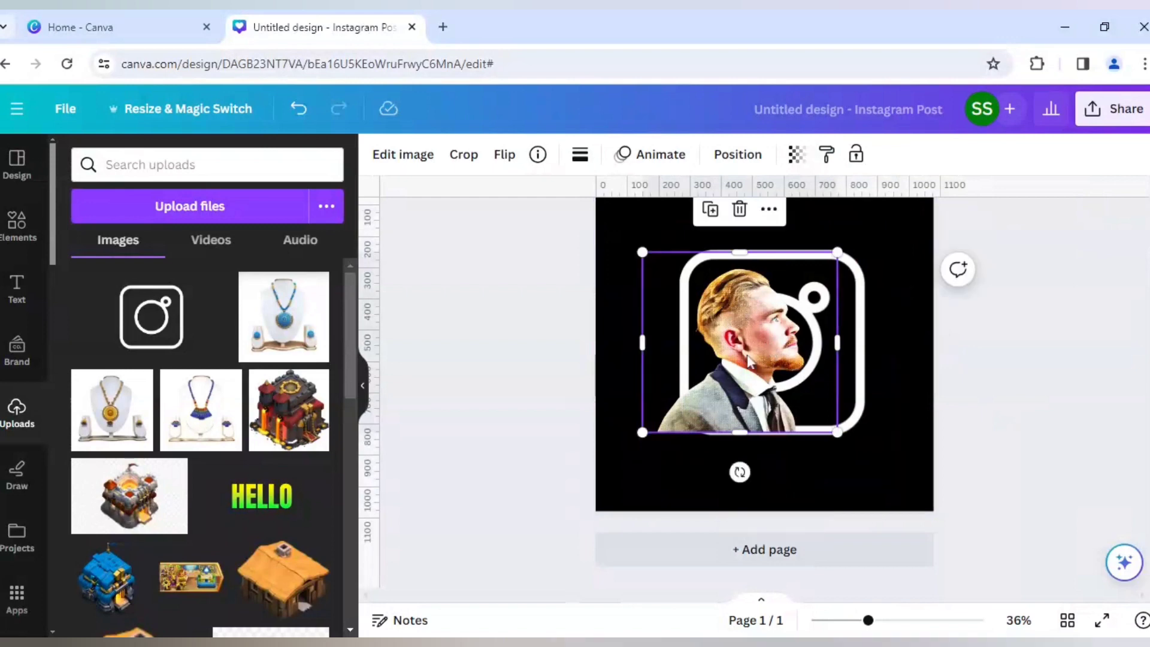
drag(747, 354, 777, 346)
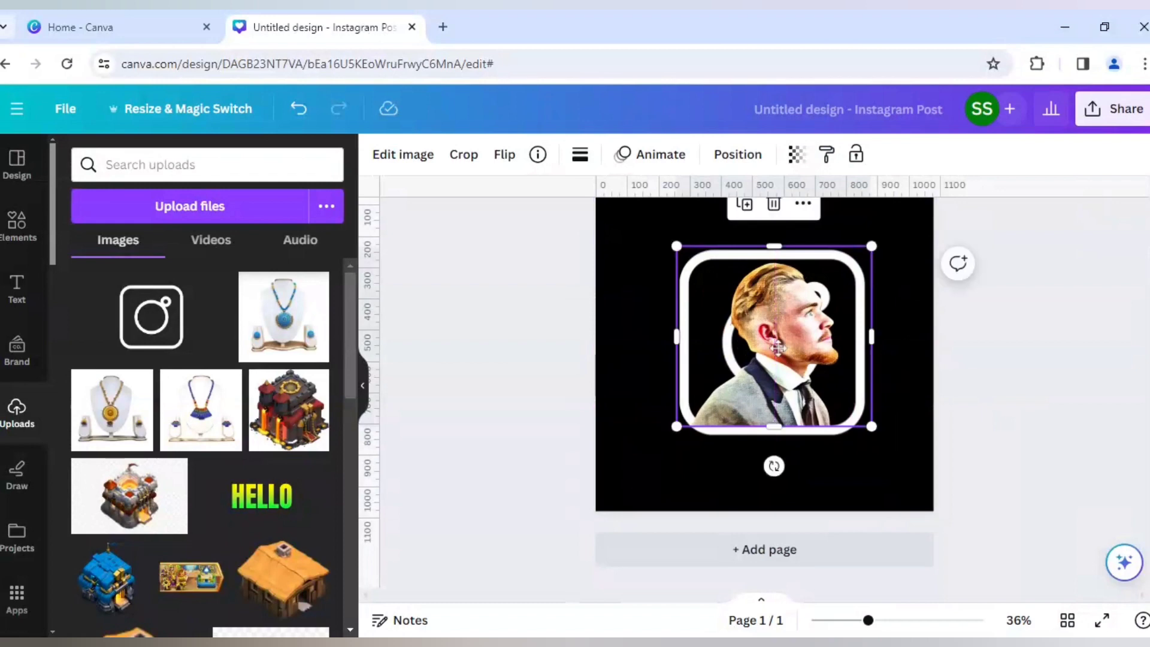
Enlarge the man's cutout proportionally so his head extends over the upper edge of the logo's rounded frame
drag(873, 624, 895, 624)
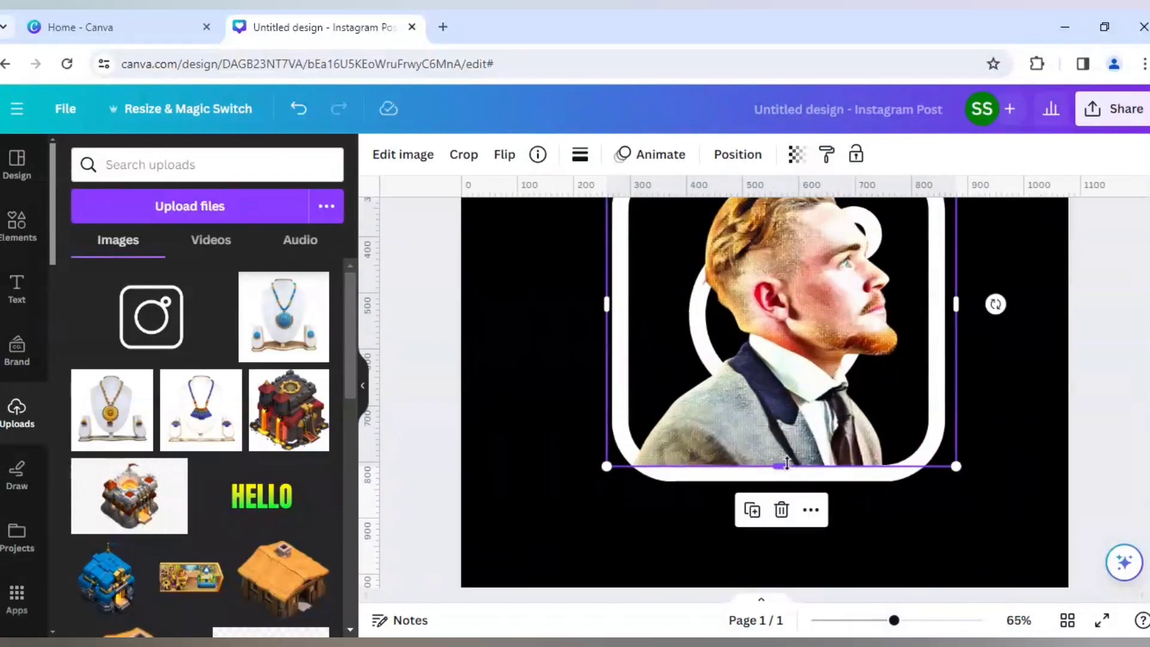
scroll(787, 463, up, 3)
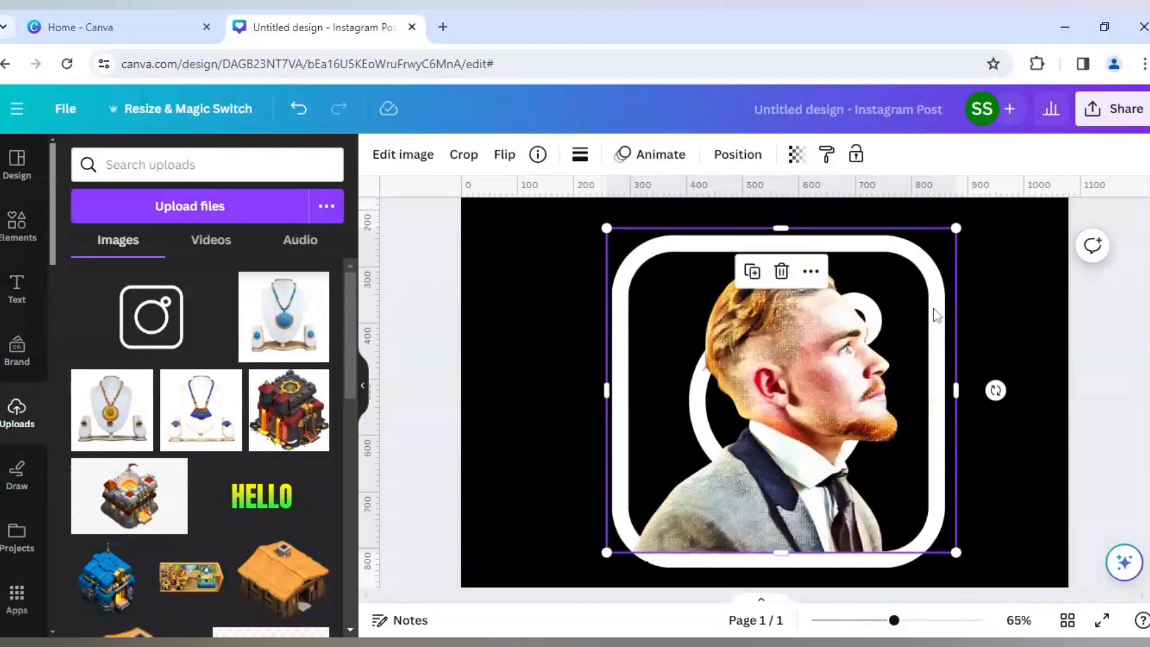
drag(972, 219, 1005, 199)
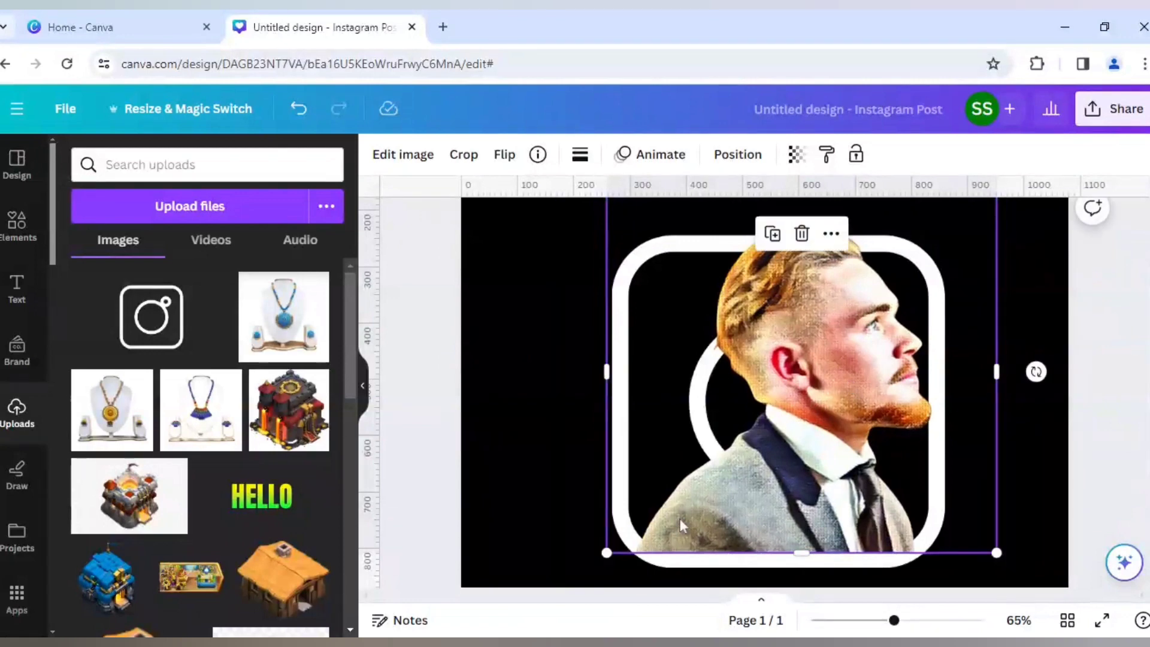
Duplicate the man's cutout in place and crop the front copy from its left side and lower edge to about 507 × 604
click(773, 235)
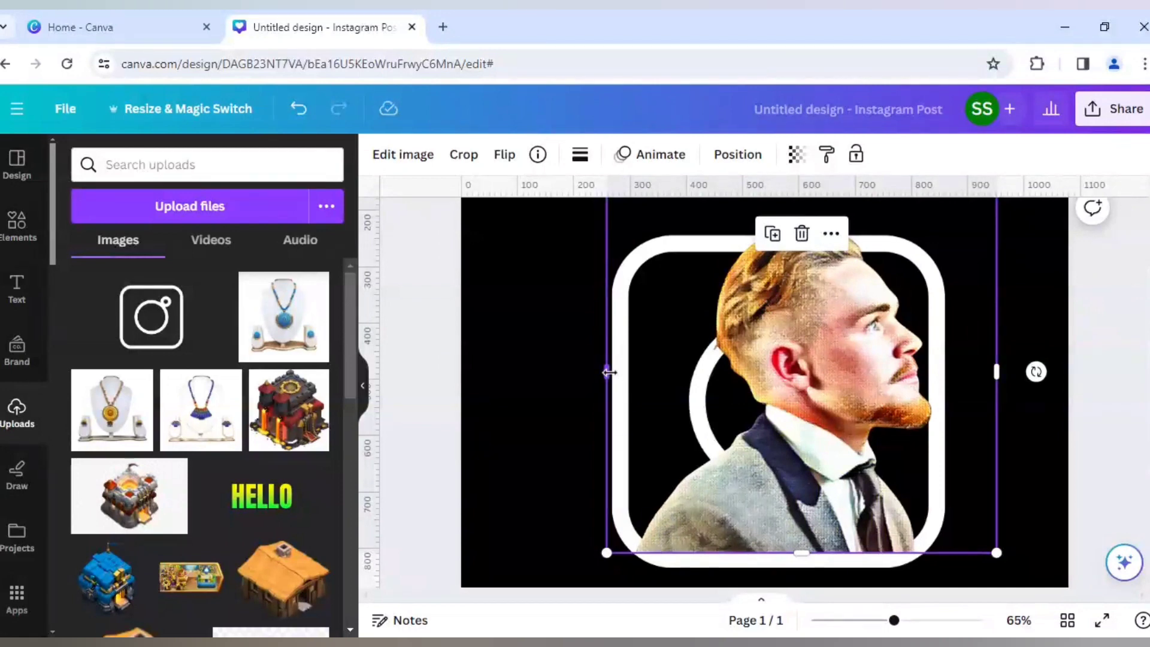
drag(609, 372, 713, 383)
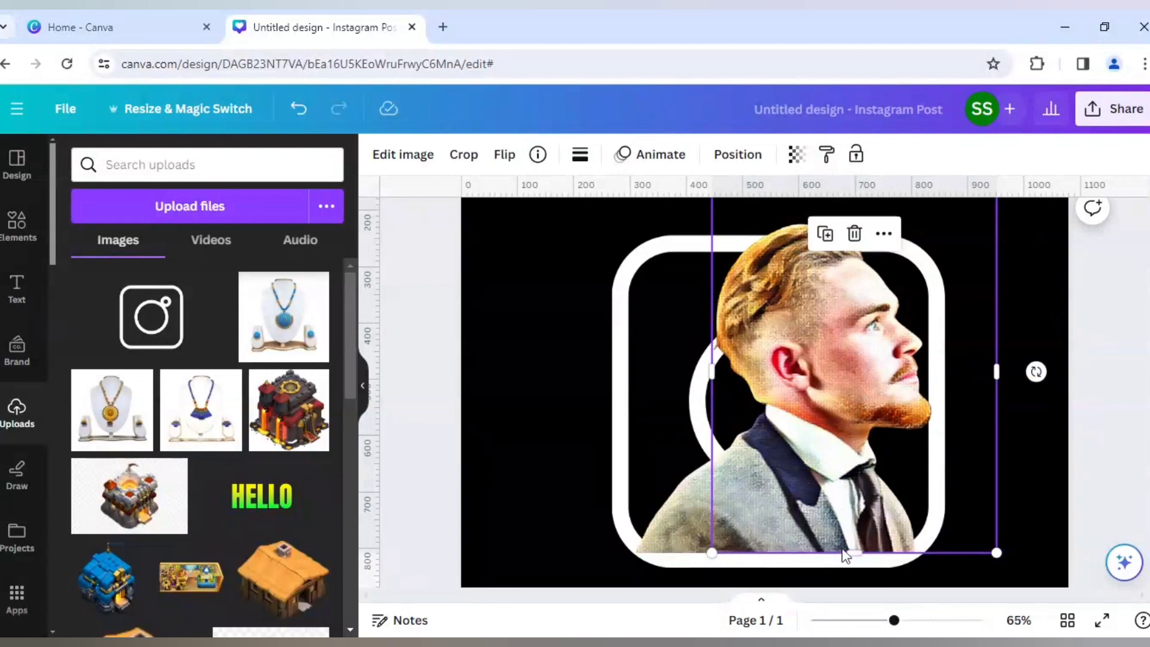
drag(853, 553, 859, 529)
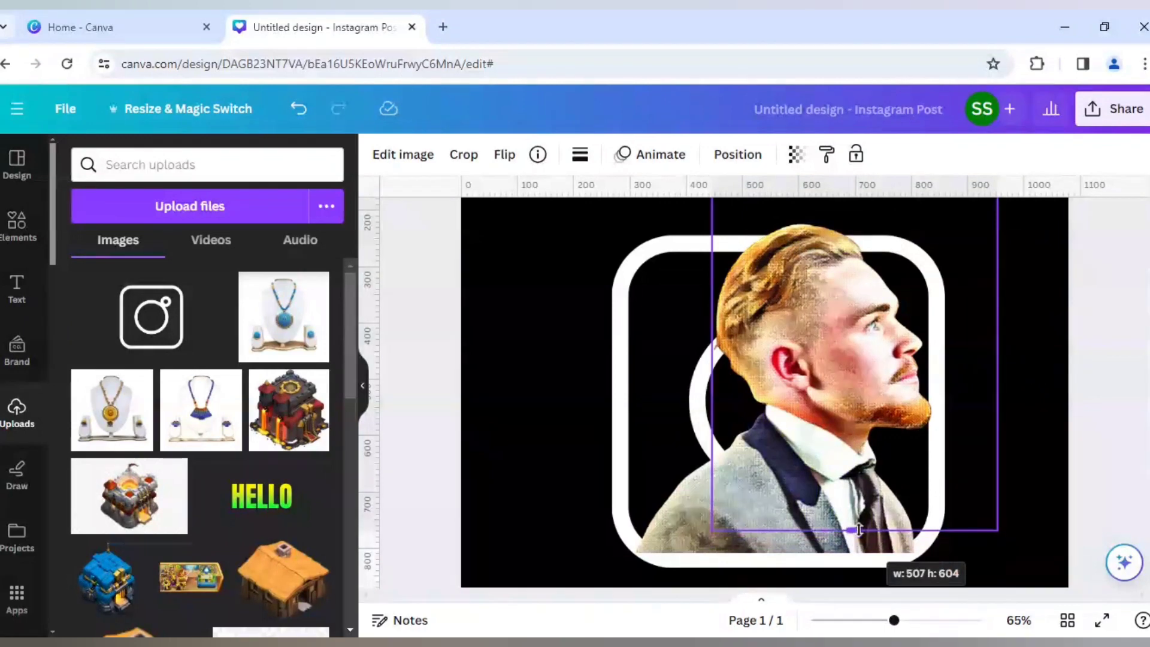
Move the uncropped copy of the man's cutout beneath the Instagram logo in the layer order
click(670, 530)
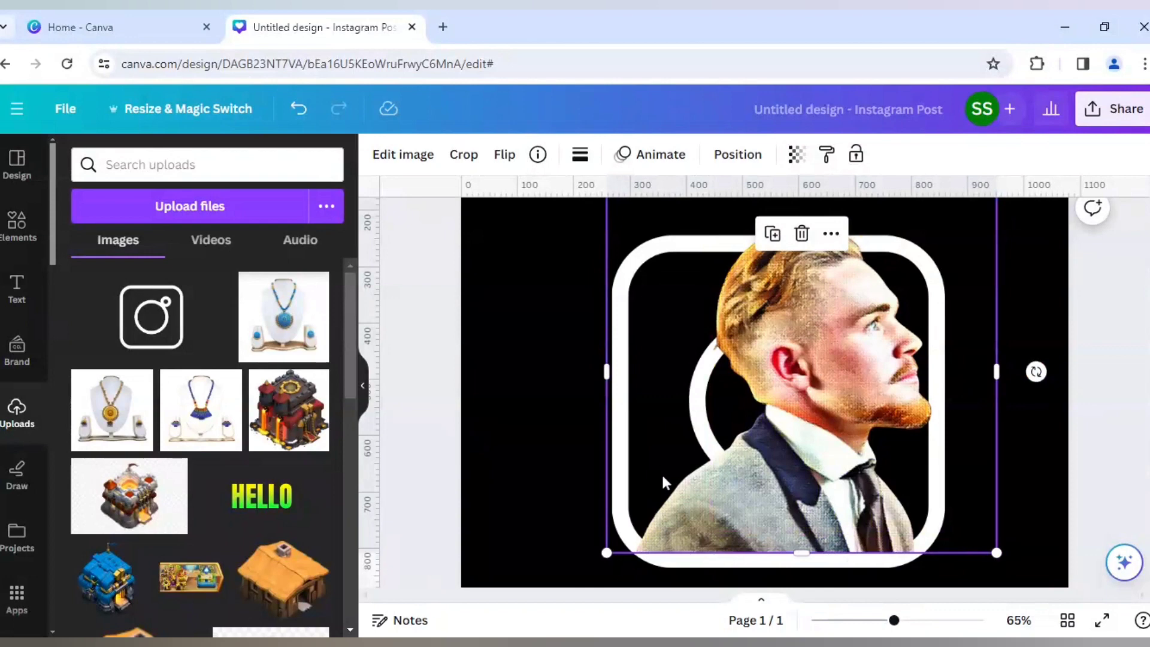
right_click(653, 509)
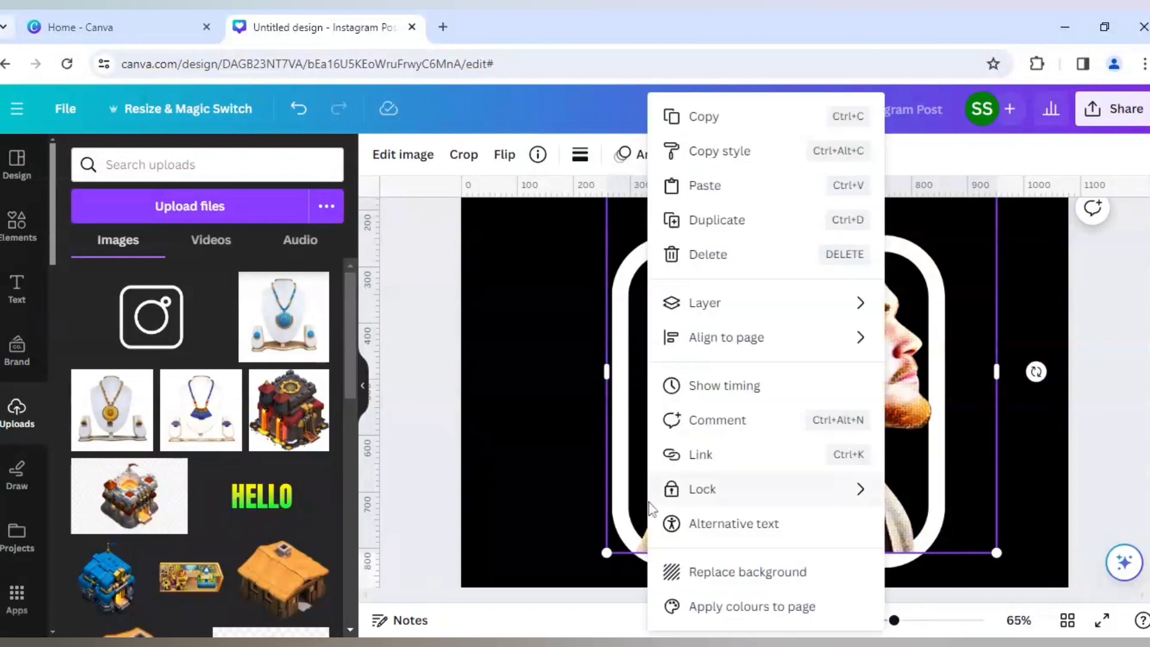
mouse_move(749, 308)
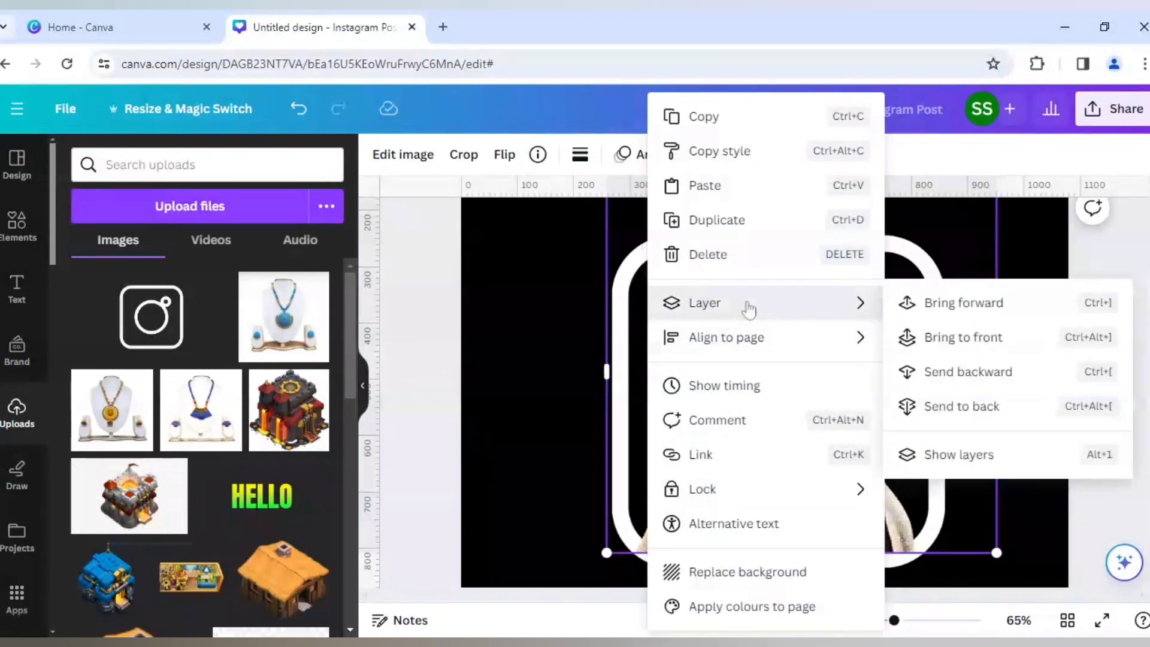
click(966, 455)
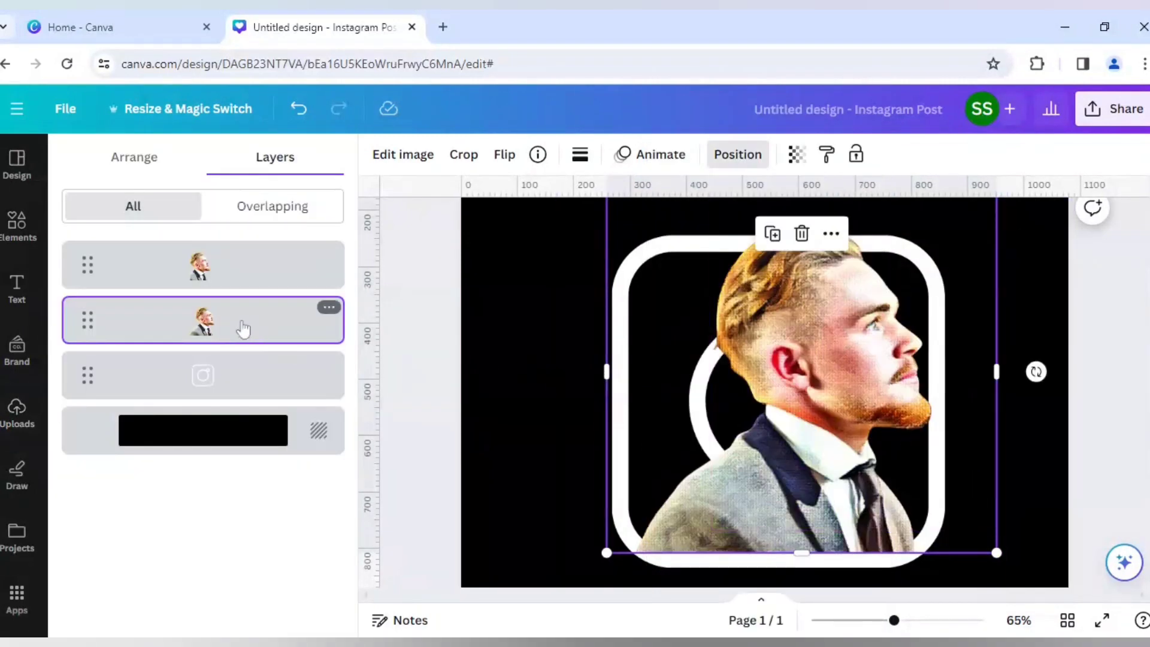
drag(243, 329, 239, 390)
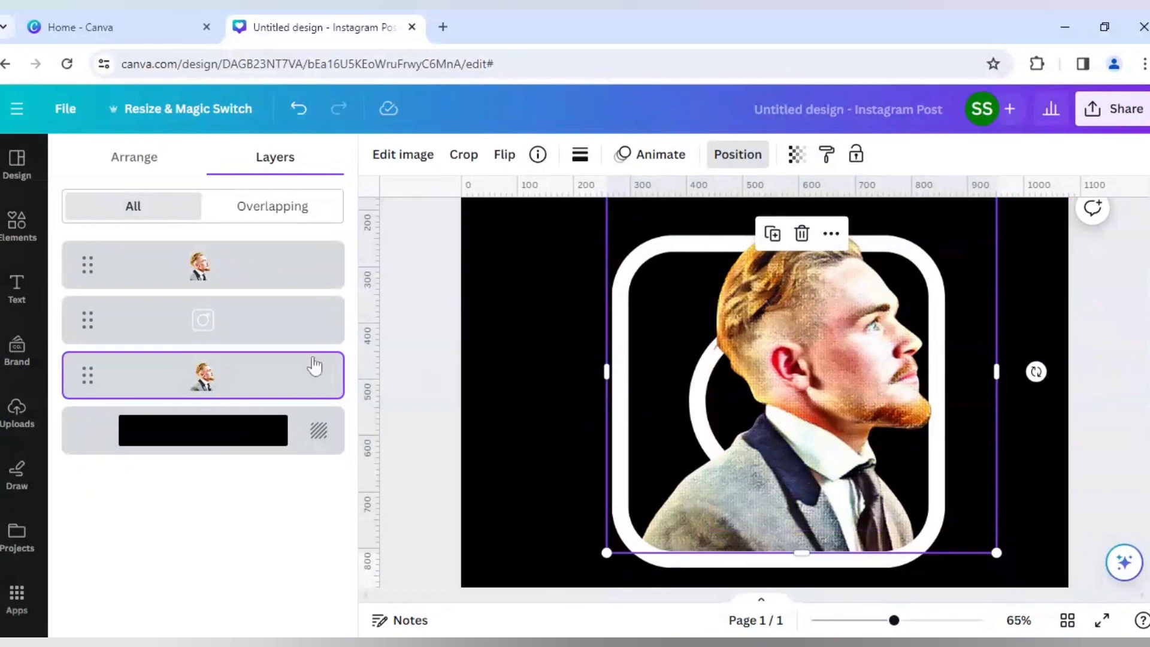
Add a Glow shadow to the Instagram logo and set the glow colour to white
click(245, 323)
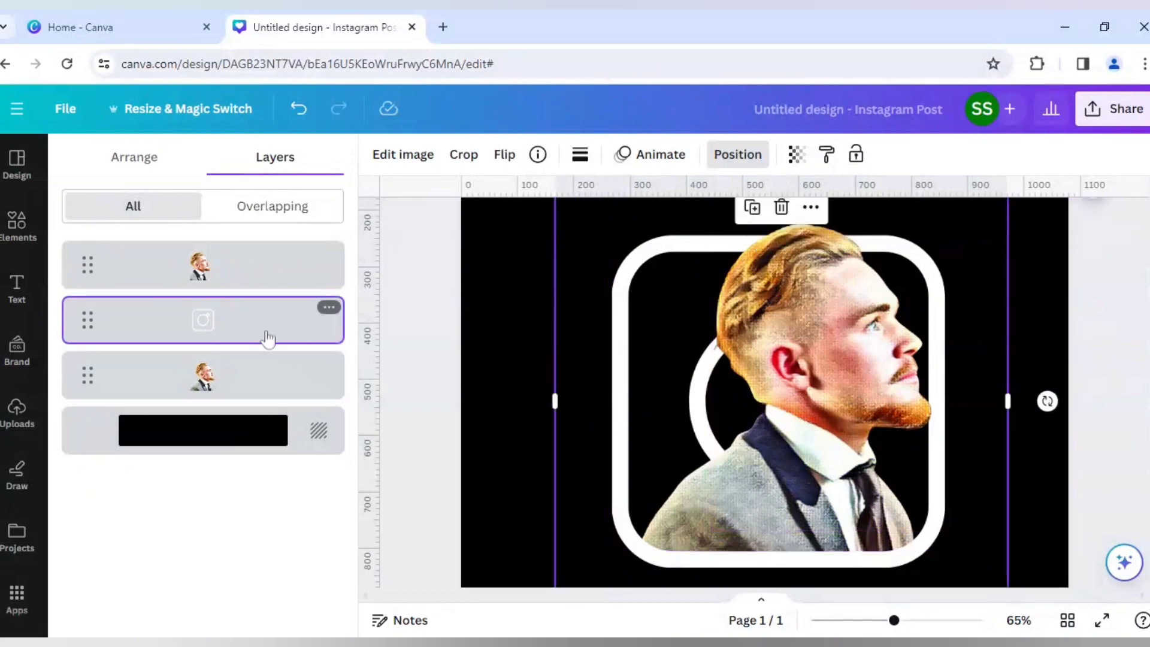
click(429, 165)
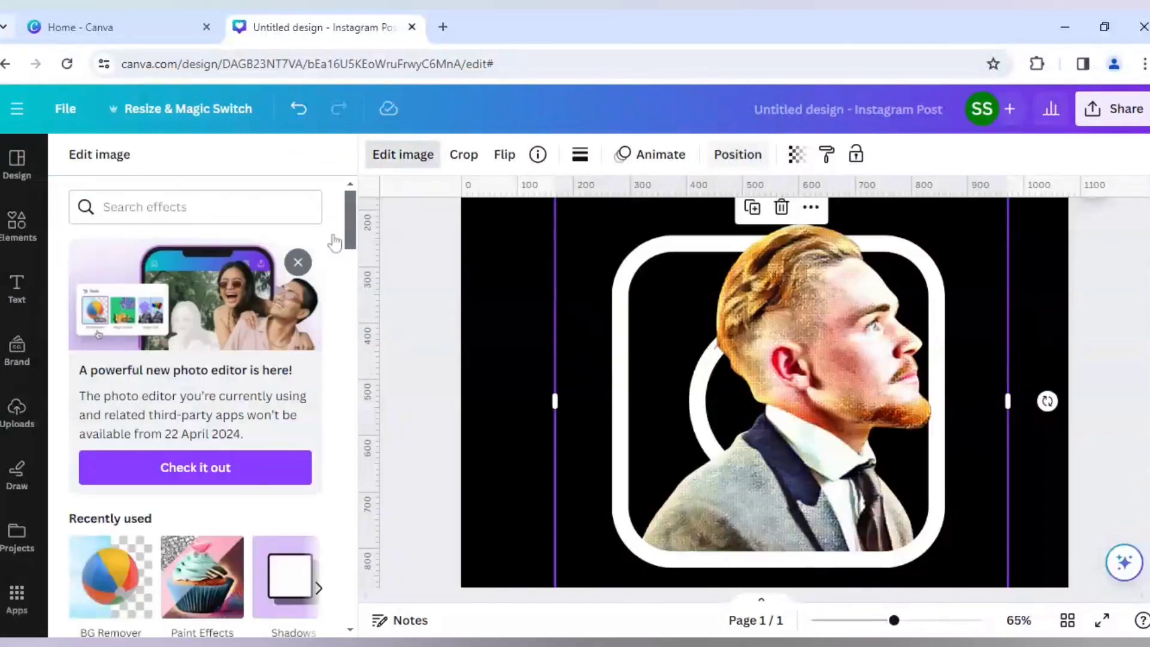
click(286, 571)
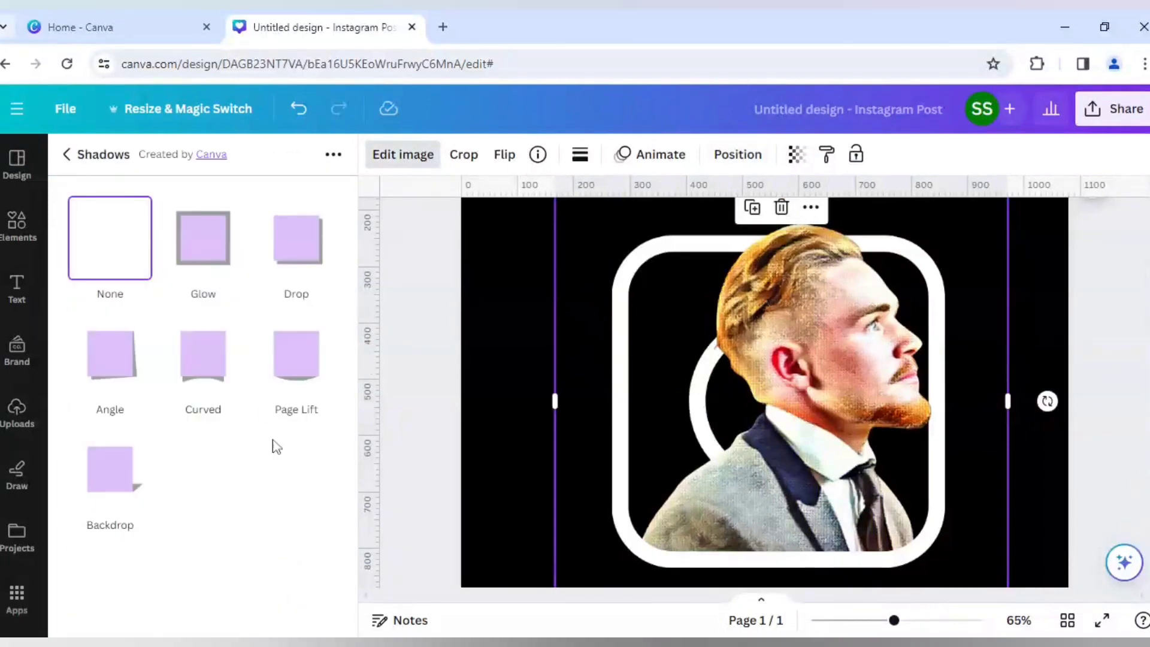
click(217, 254)
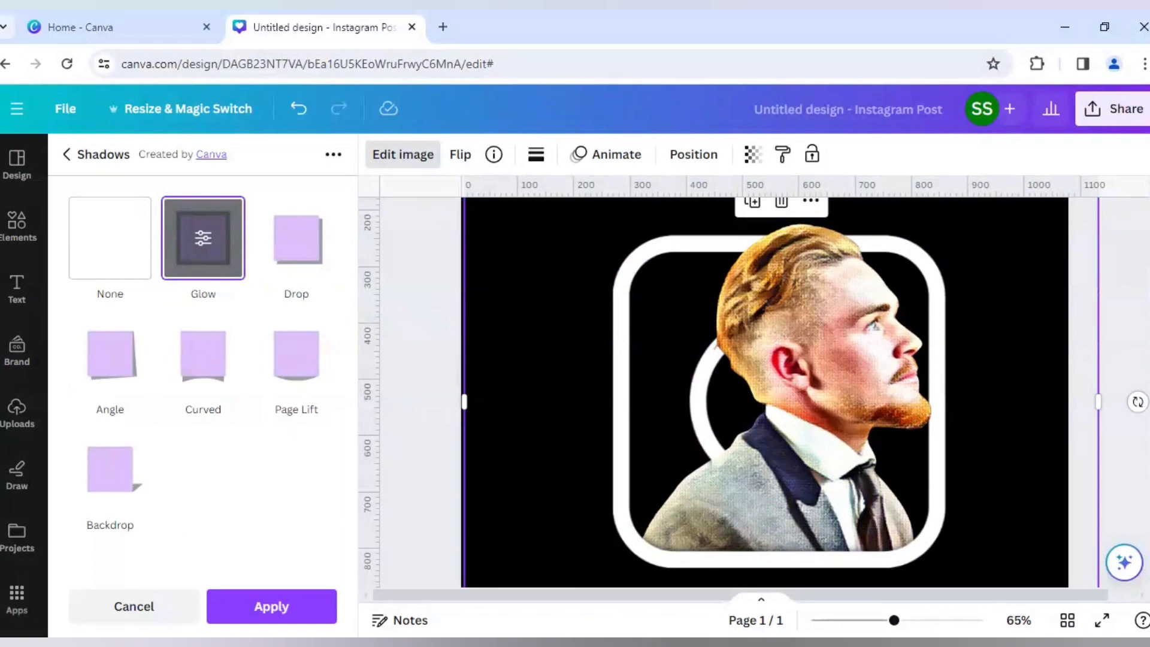
click(217, 249)
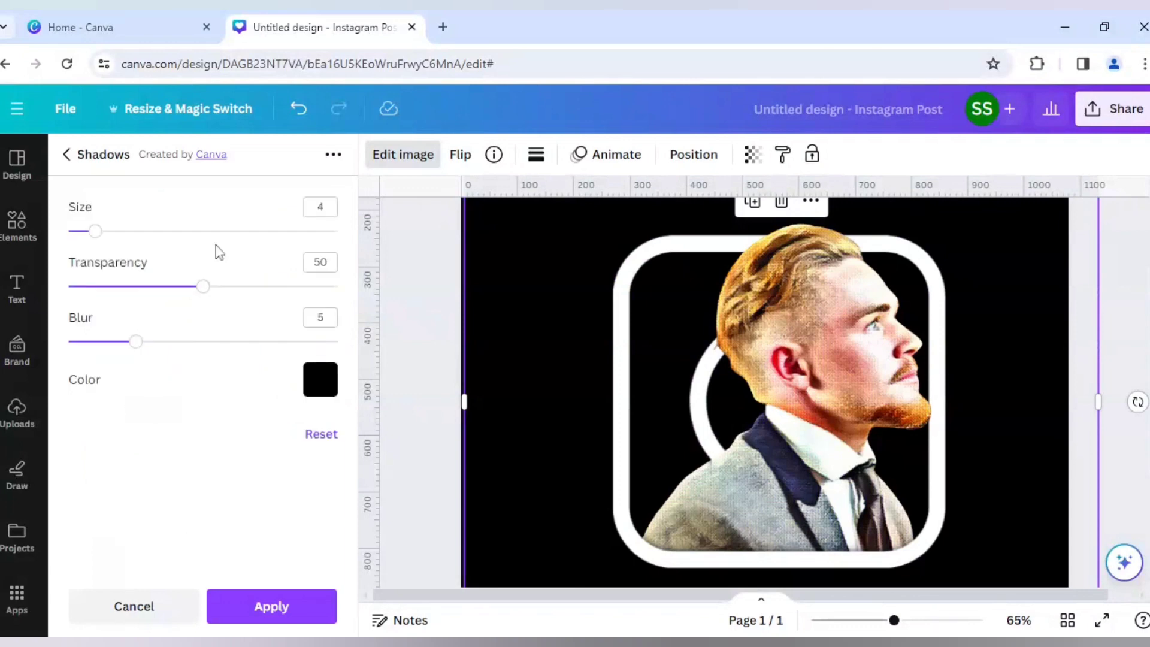
click(314, 383)
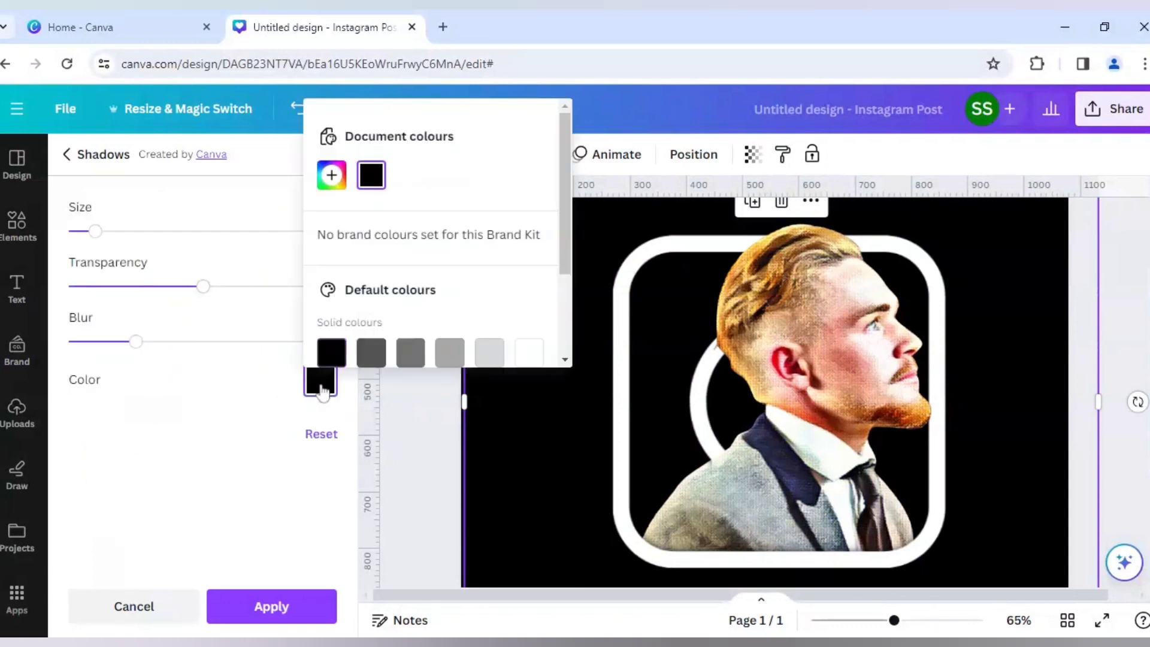
click(537, 360)
click(227, 418)
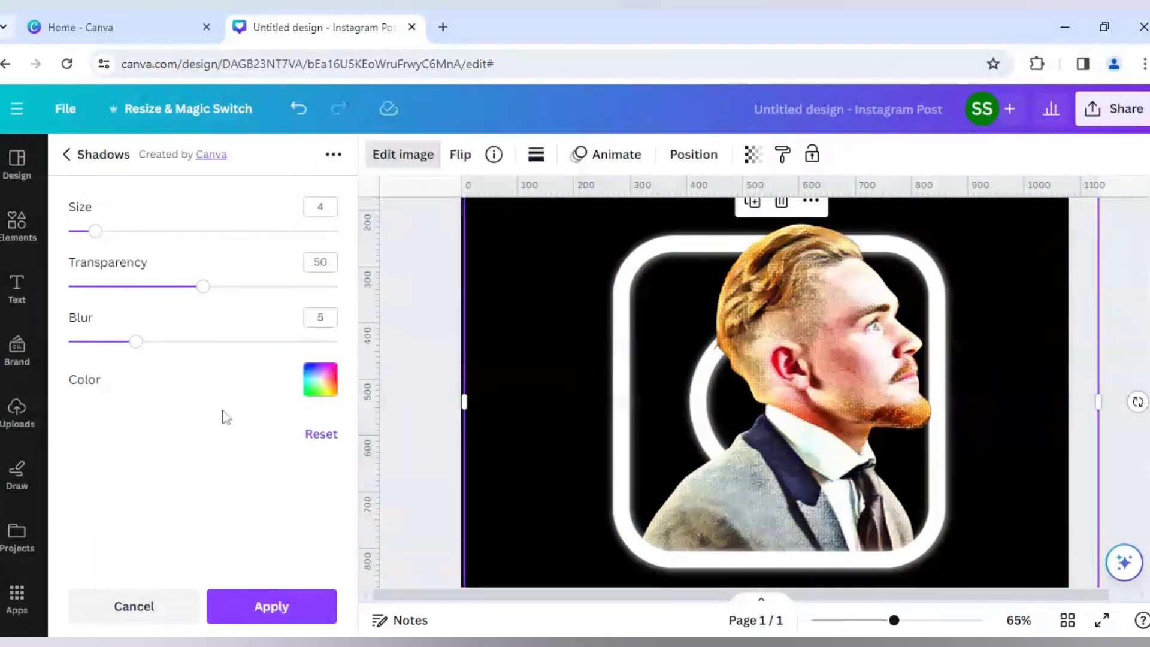
Set the logo's glow size to 8 and blur to 7, and apply the shadow
drag(102, 238, 127, 239)
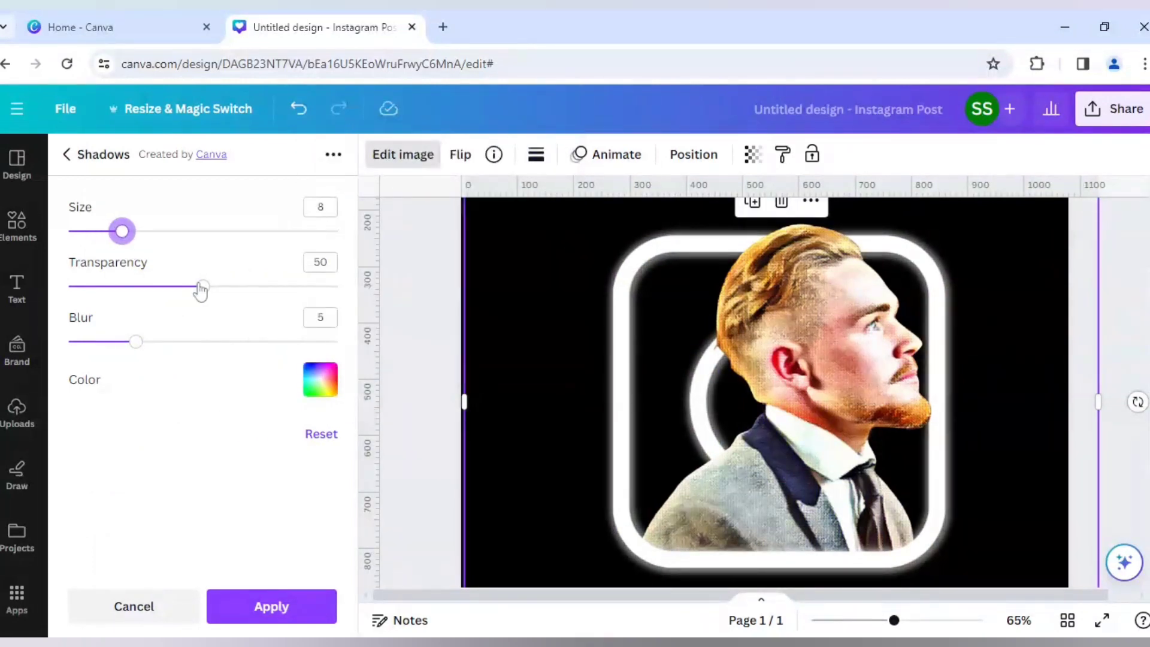
drag(143, 342, 160, 351)
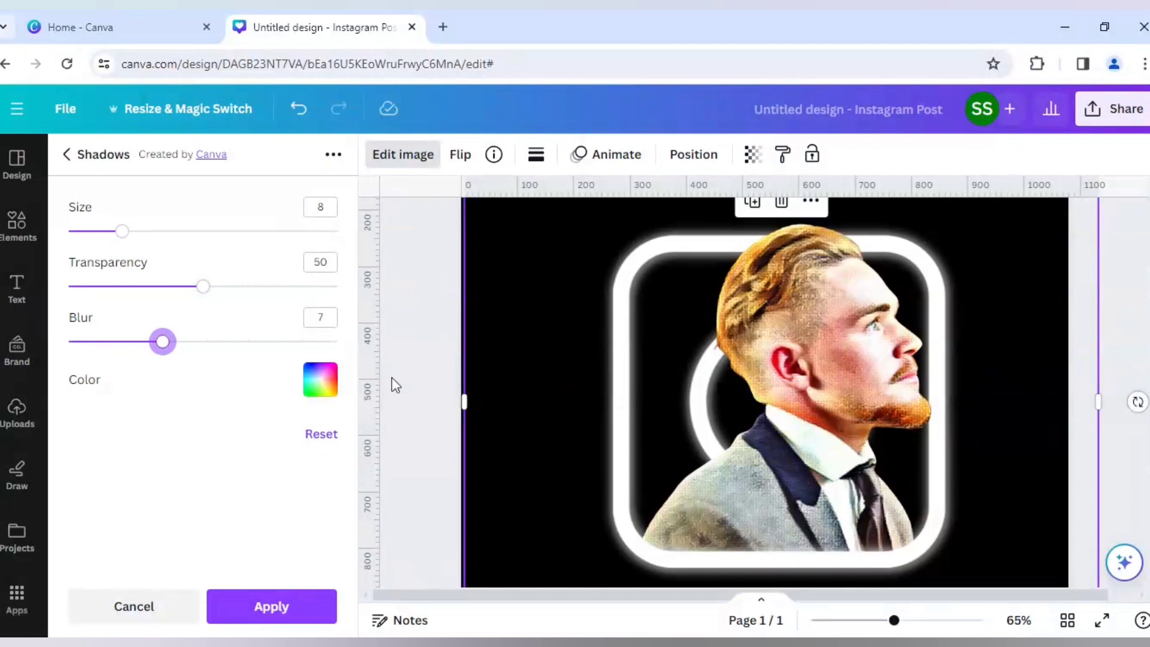
click(300, 608)
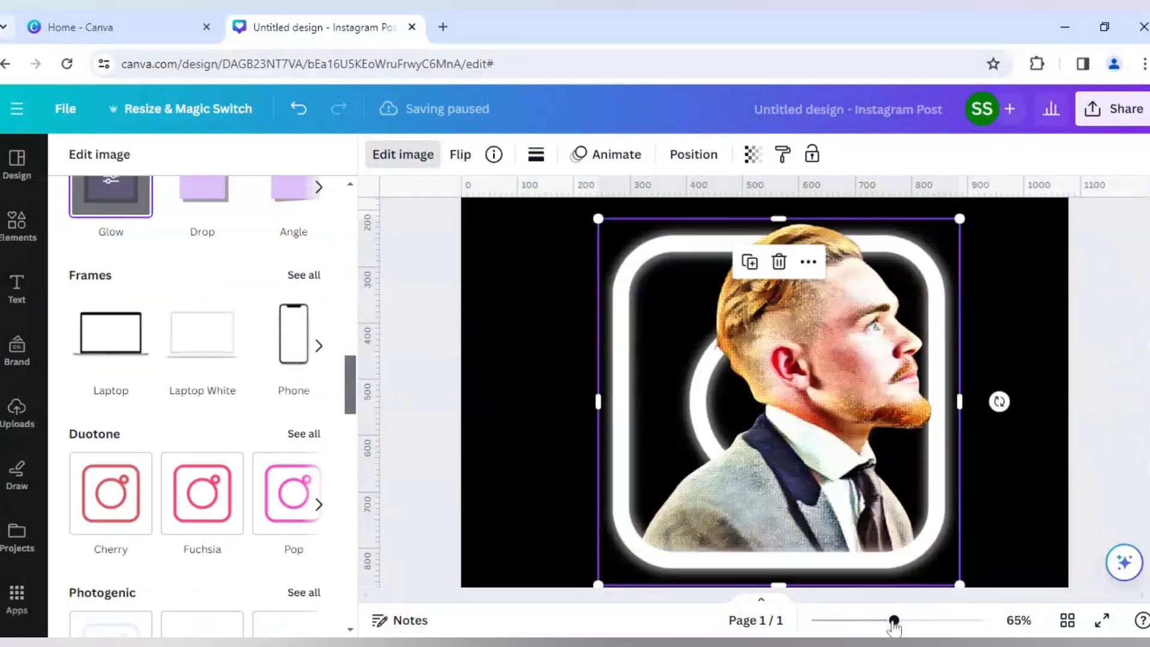
drag(894, 620, 879, 627)
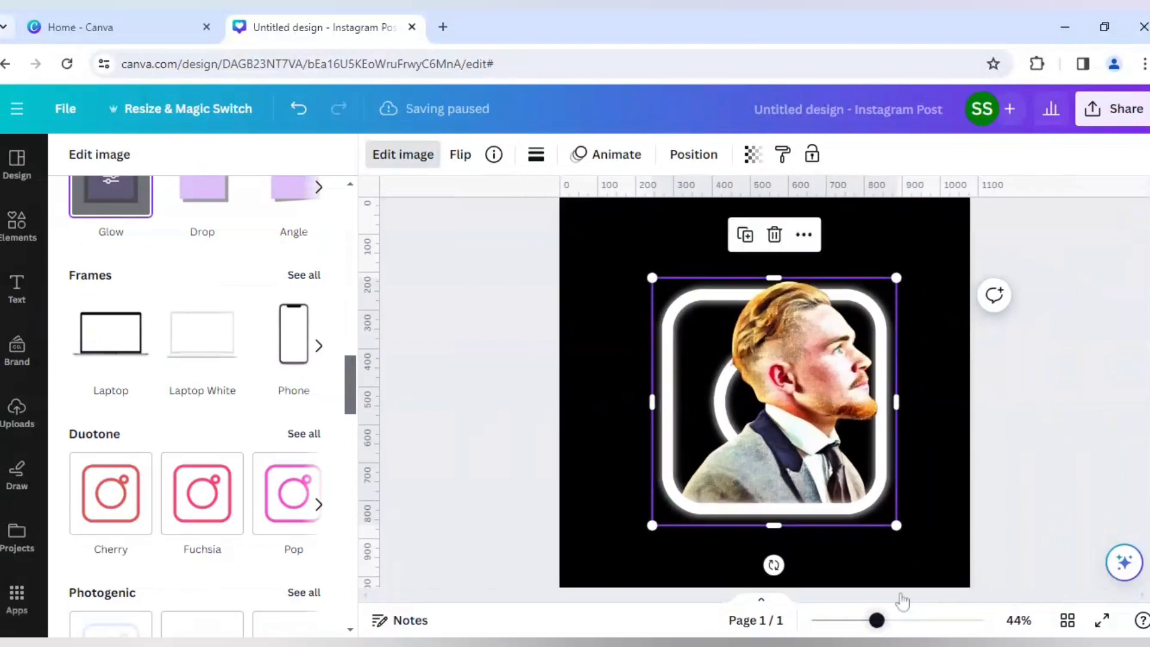
click(1092, 445)
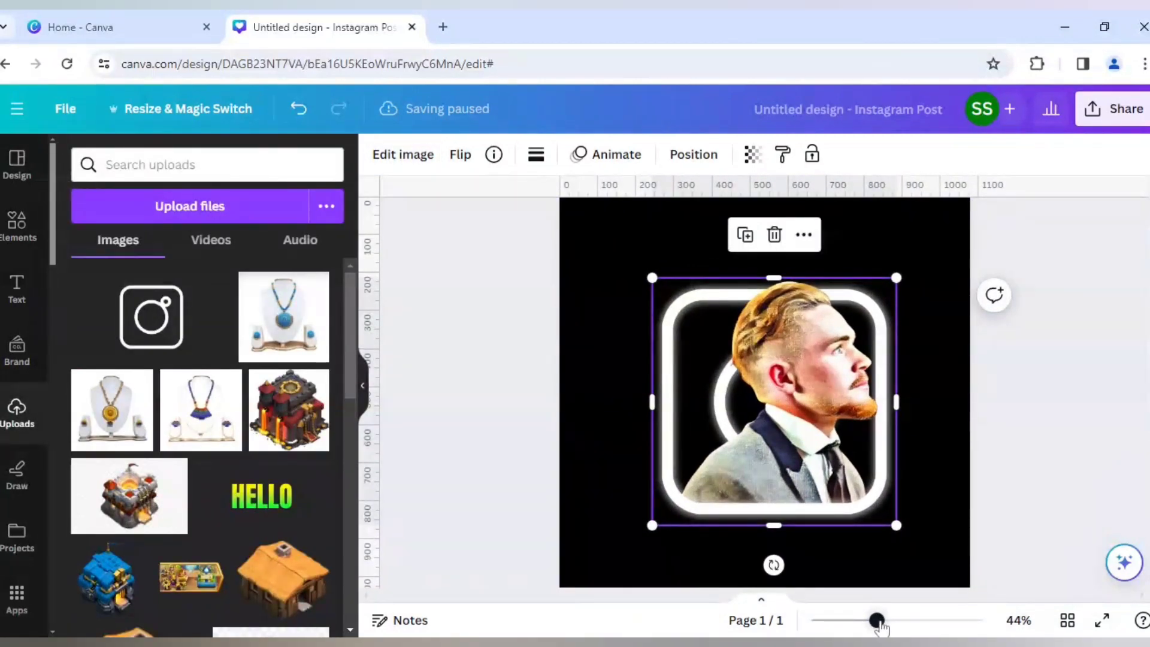
drag(883, 625, 870, 623)
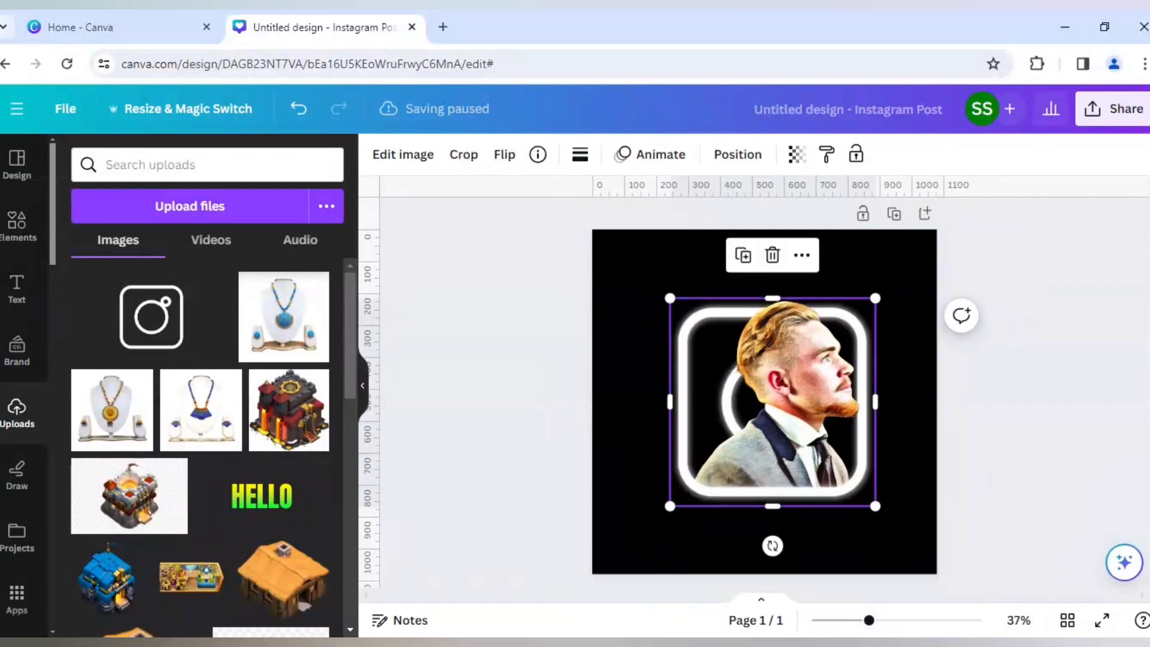
click(987, 473)
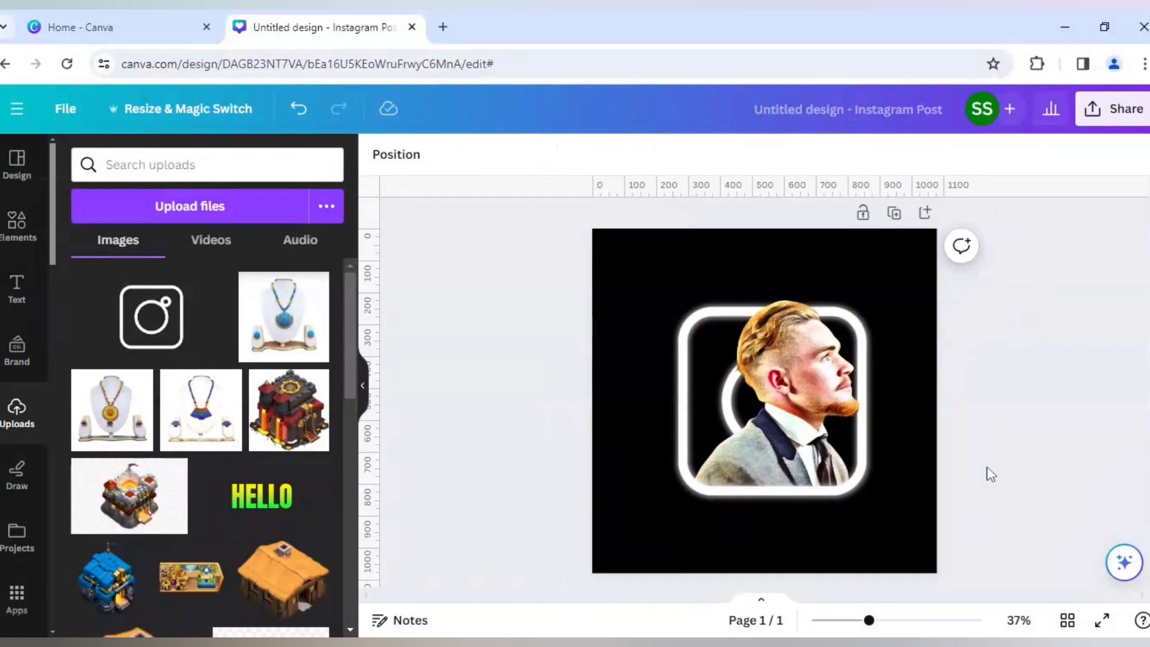
Add a second blank page below the finished portrait page
scroll(990, 474, down, 1)
click(777, 563)
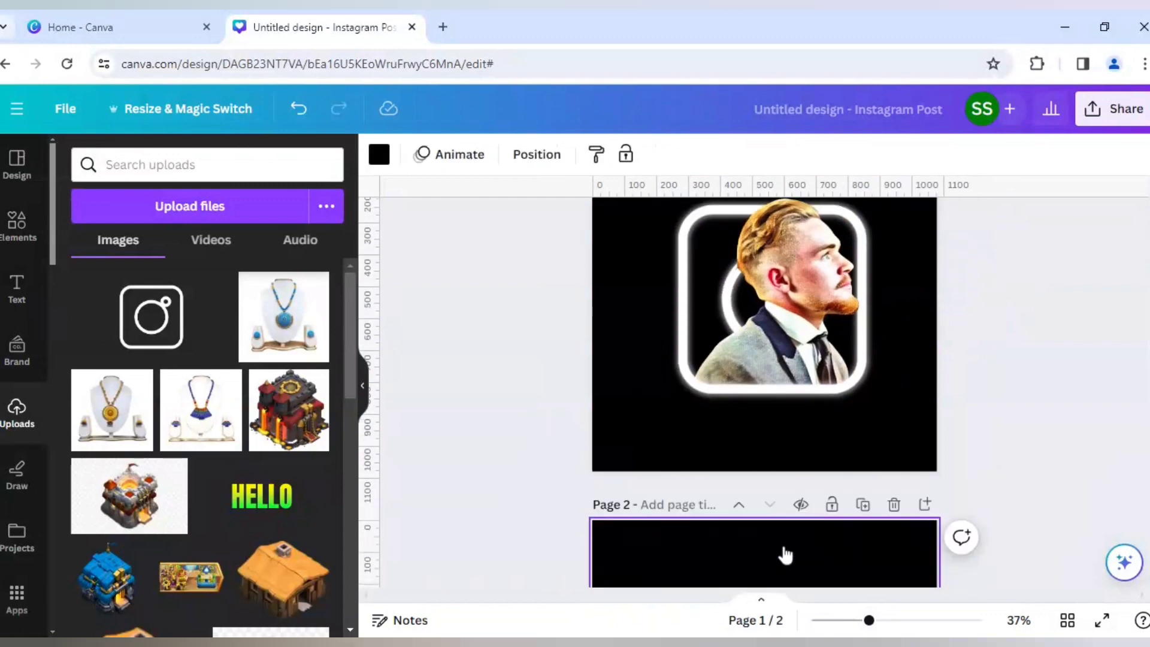
scroll(786, 439, up, 1)
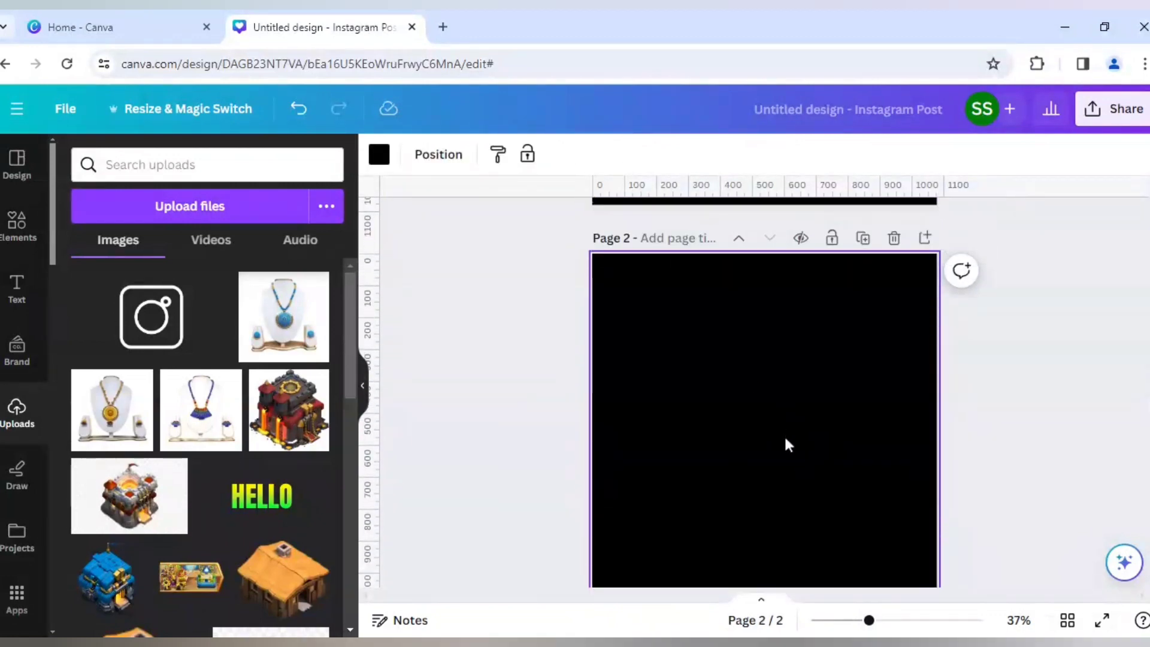
scroll(785, 439, down, 1)
scroll(786, 438, up, 1)
scroll(785, 440, up, 4)
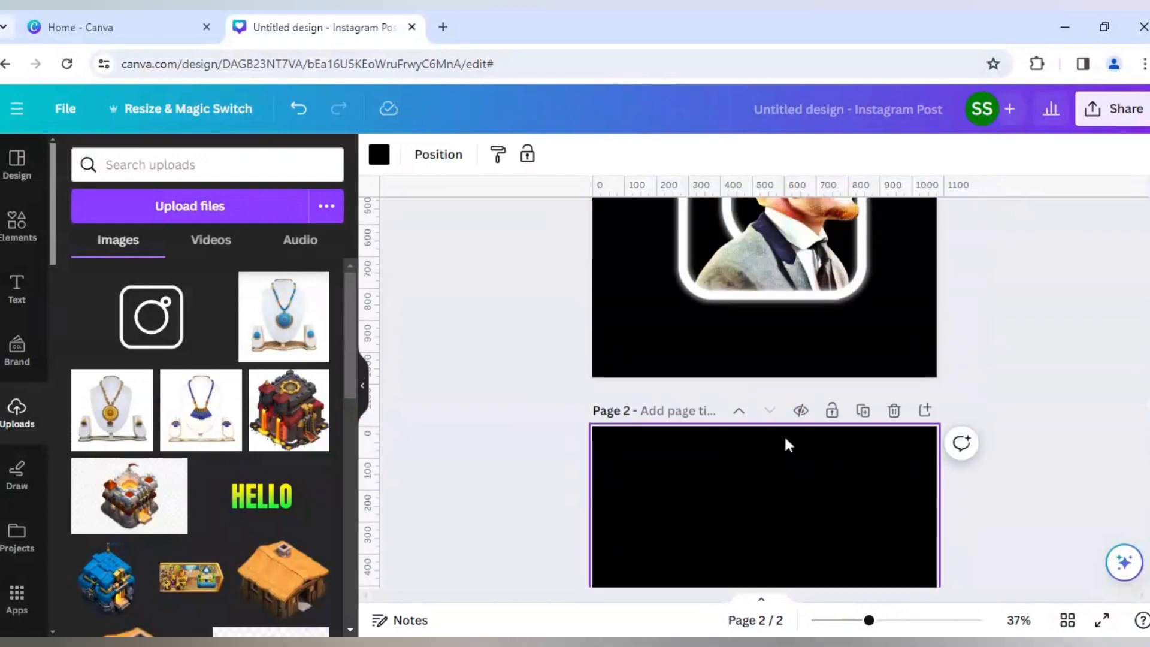
scroll(785, 440, down, 5)
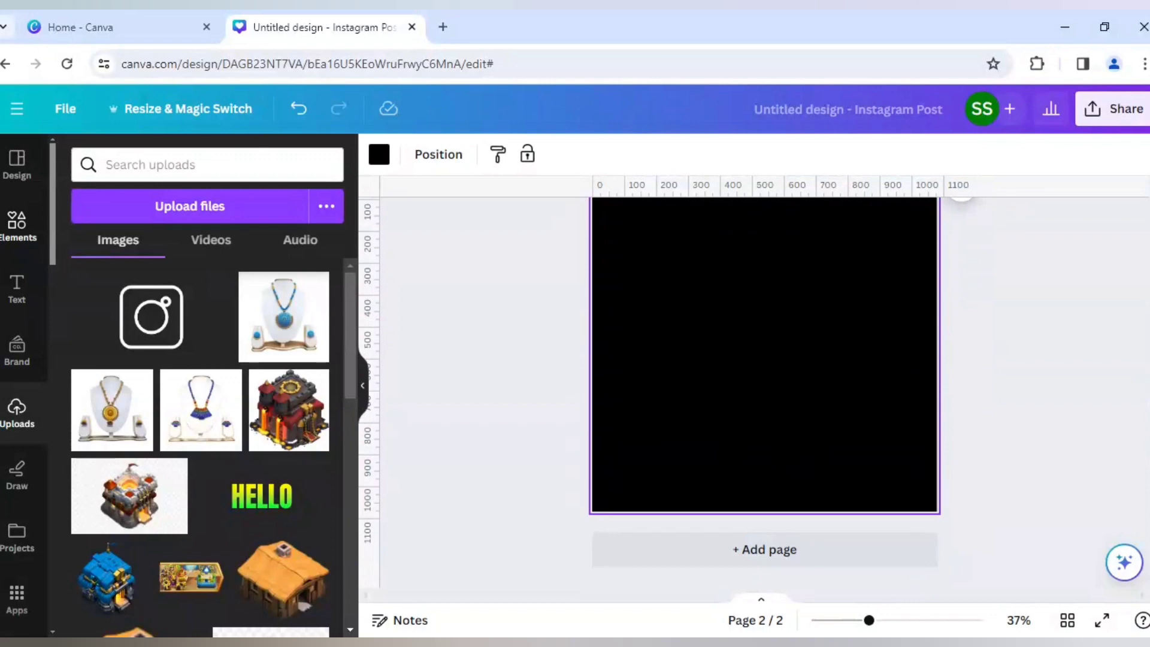
Clear the "instagram logo" element search and place the recently used photo of the woman in a beige blazer on page 2
click(22, 232)
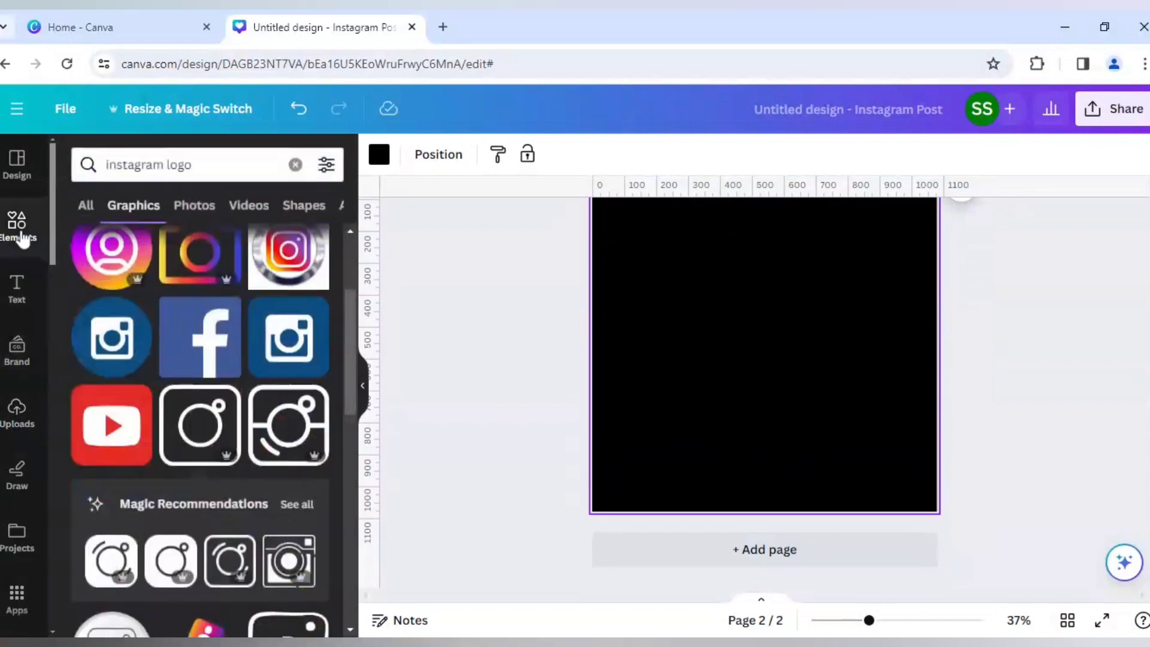
click(297, 165)
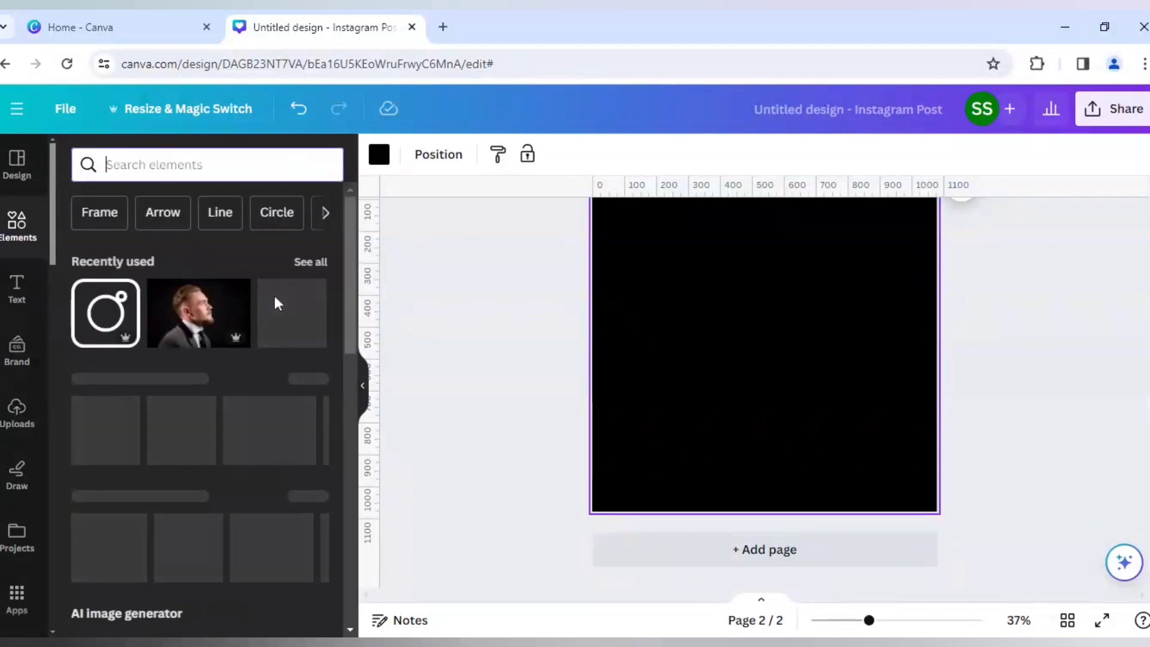
click(292, 315)
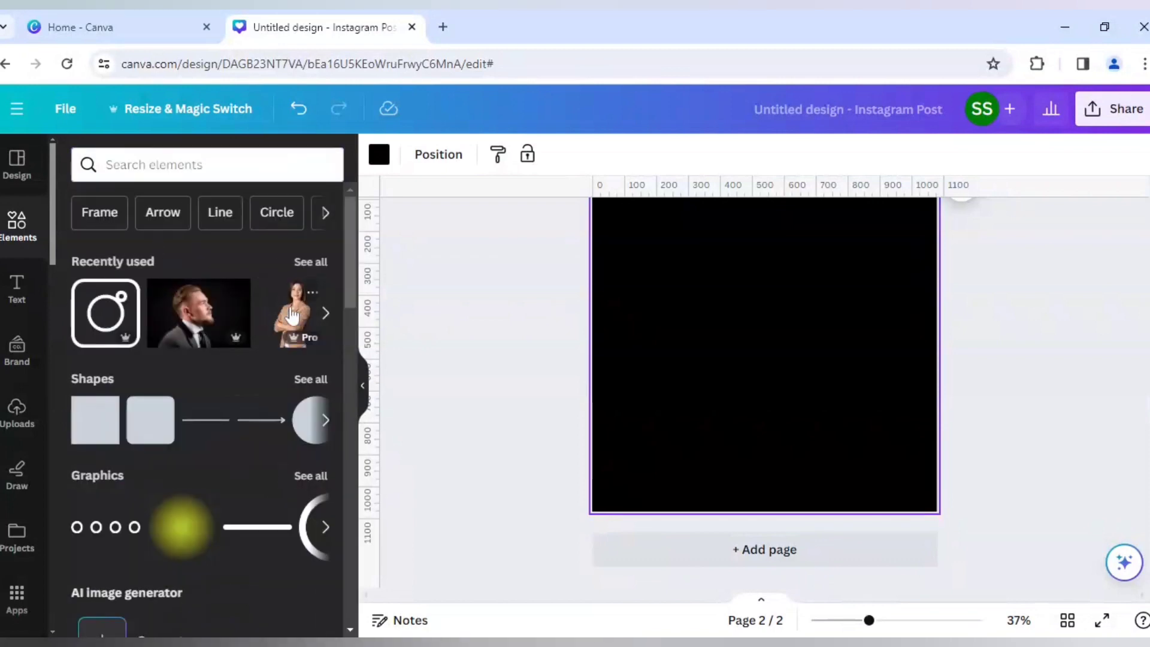
scroll(445, 405, up, 2)
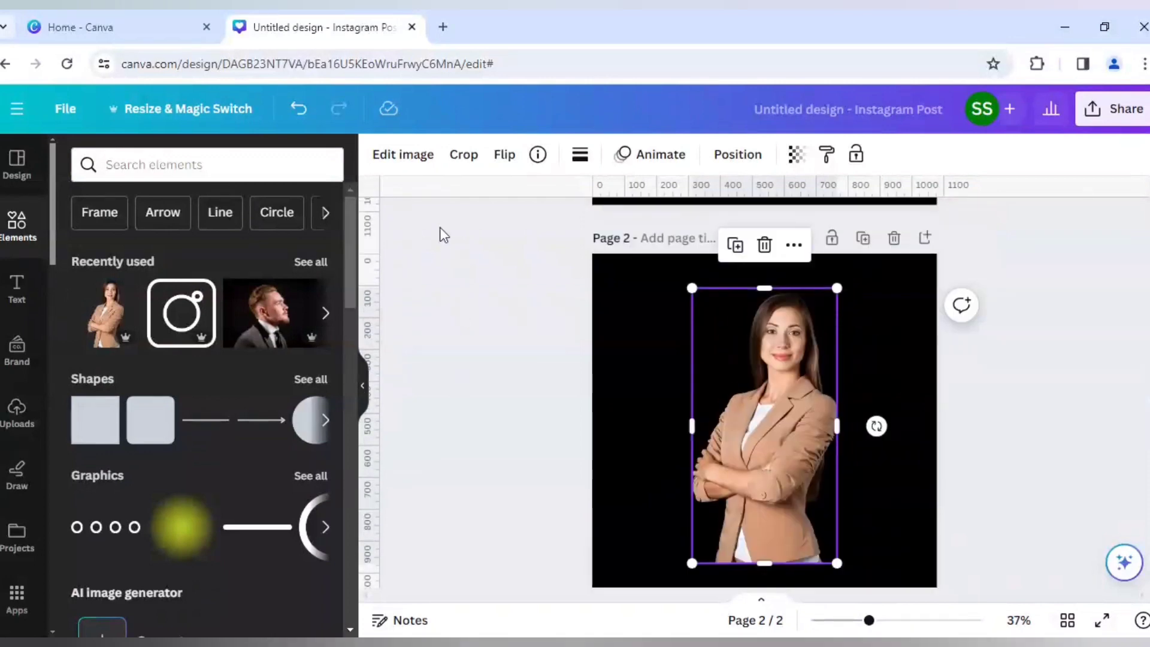
Apply the Windel paint effect at the Low setting to the photo of the woman on page 2
click(411, 167)
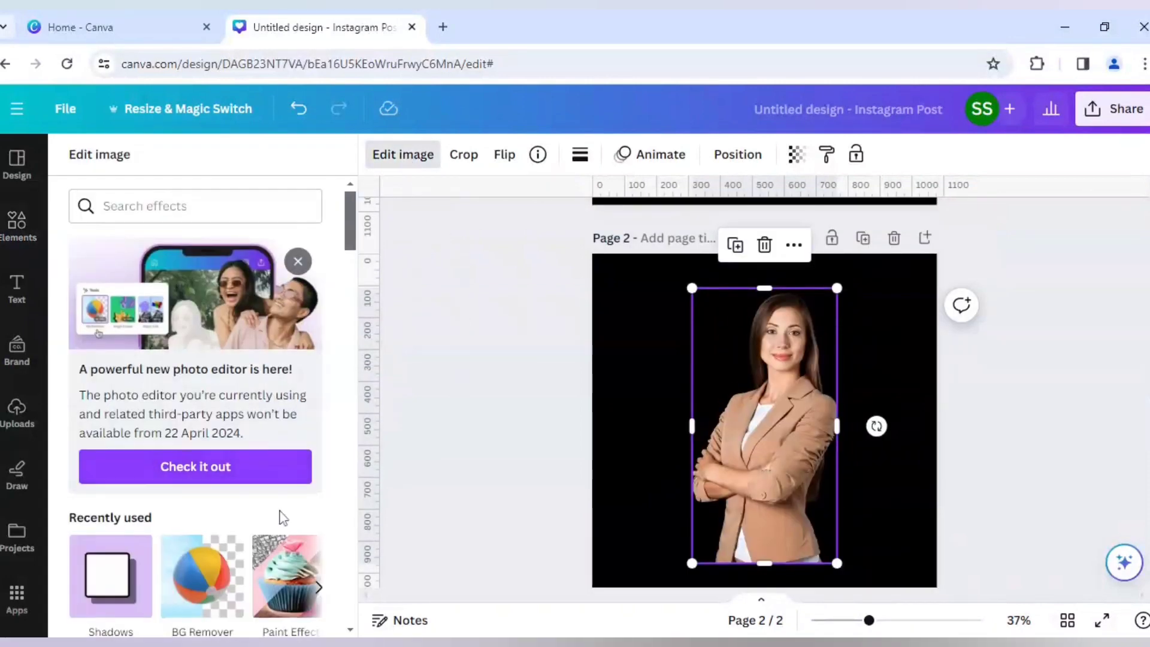
scroll(283, 515, down, 3)
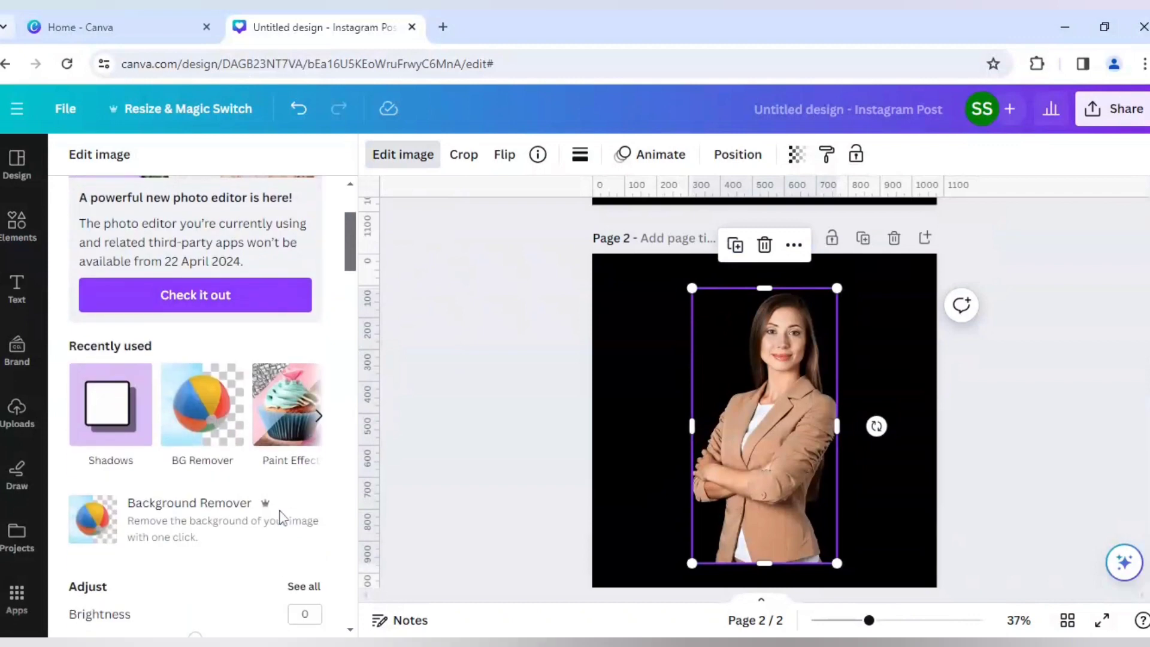
click(301, 433)
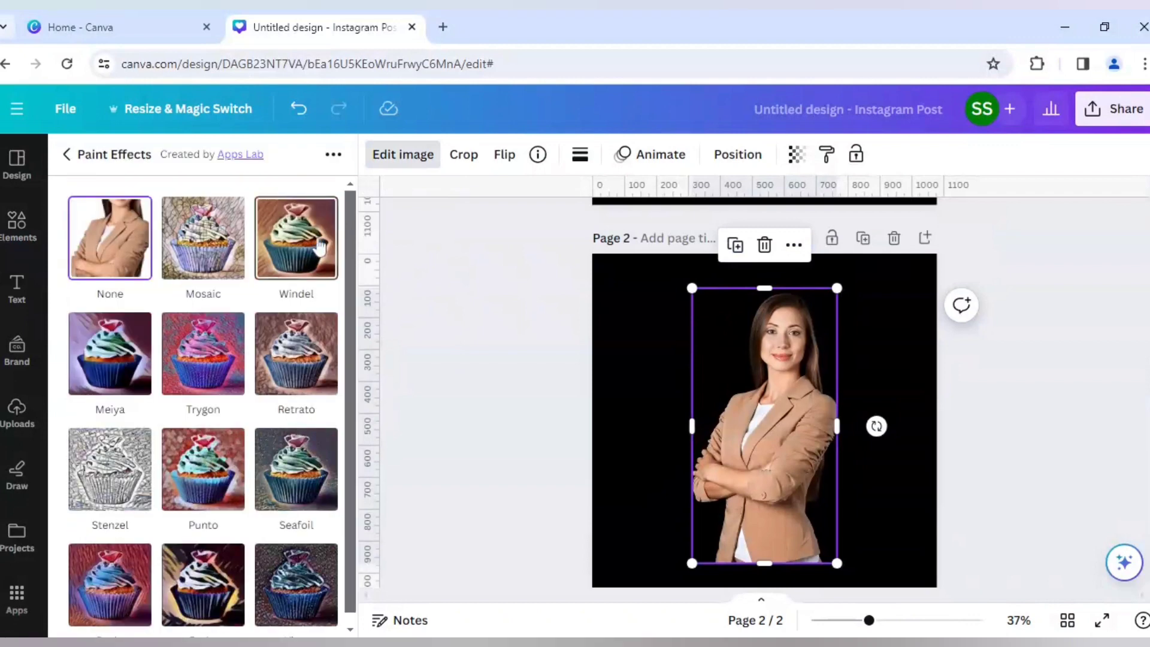
click(321, 246)
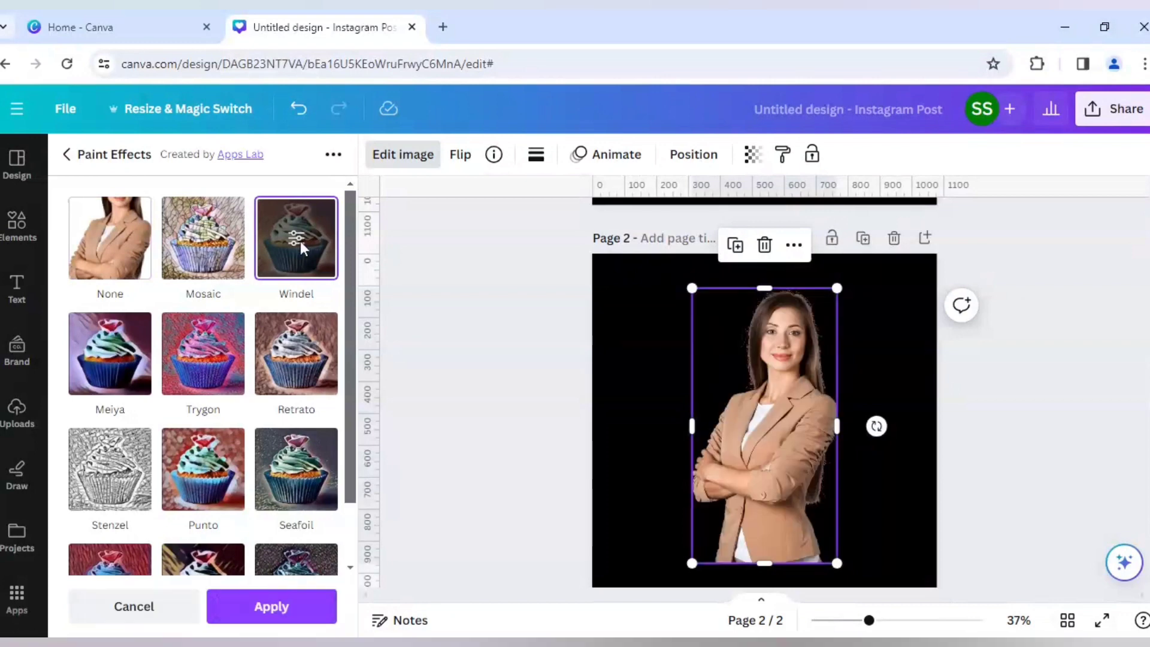
click(271, 606)
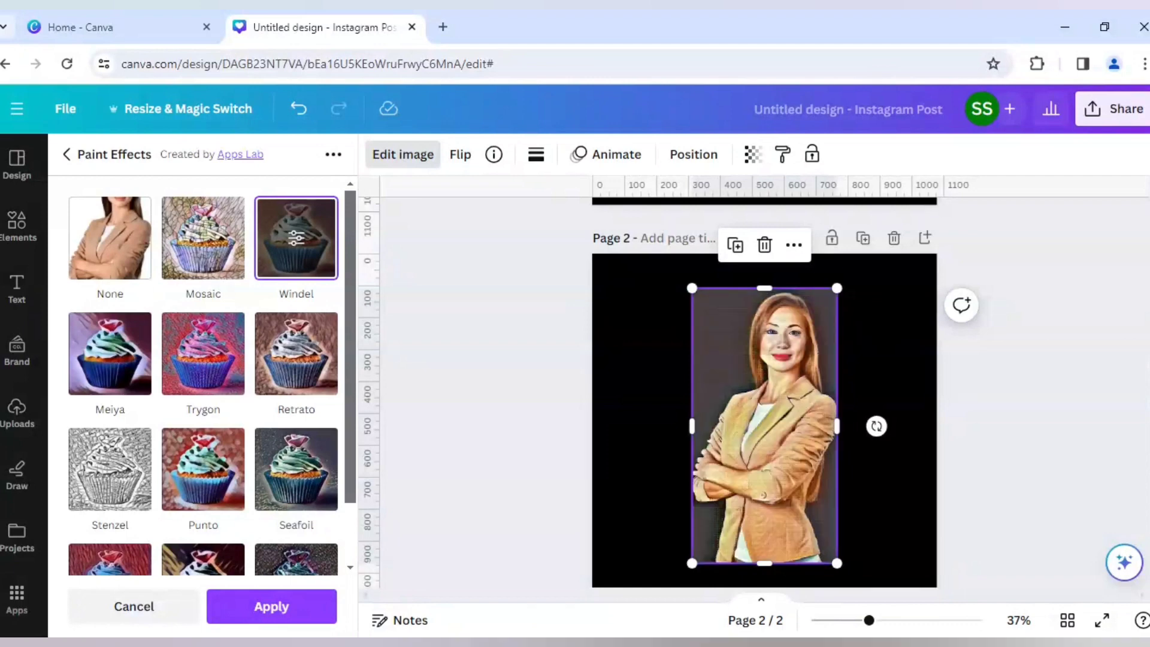
click(302, 244)
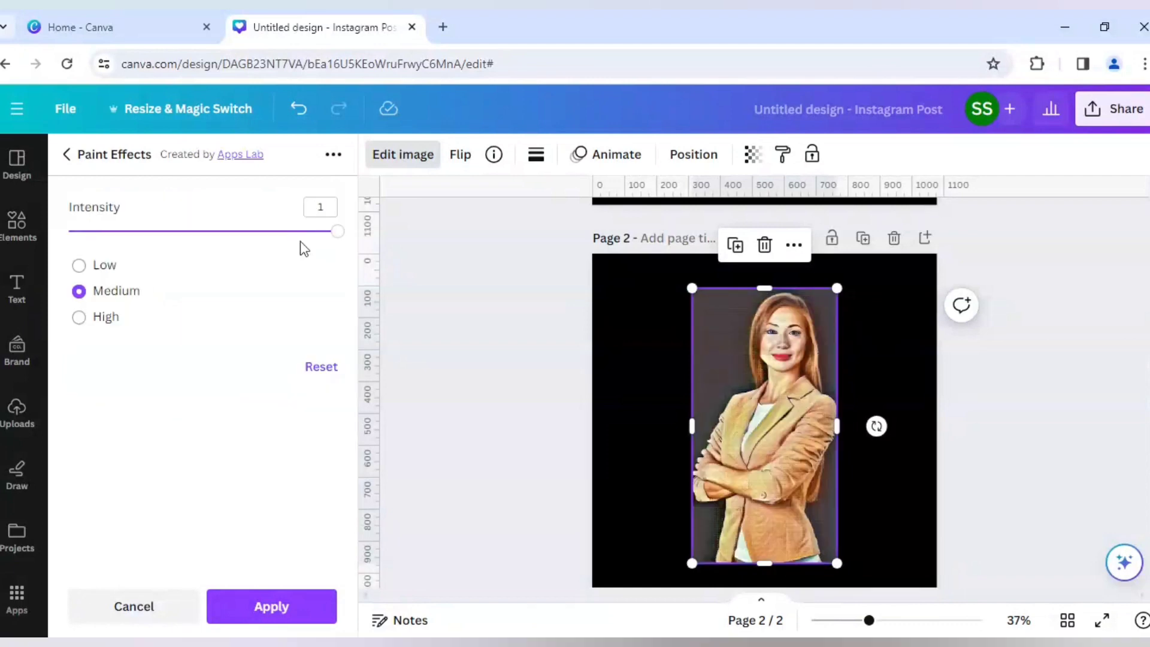
click(105, 265)
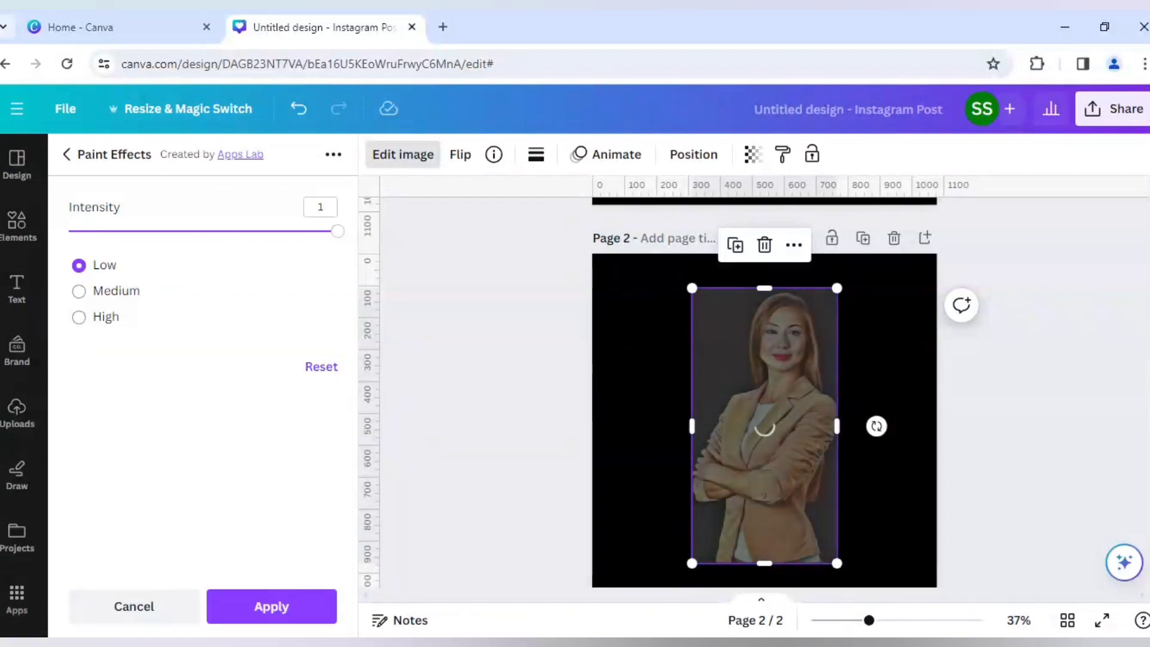
click(293, 609)
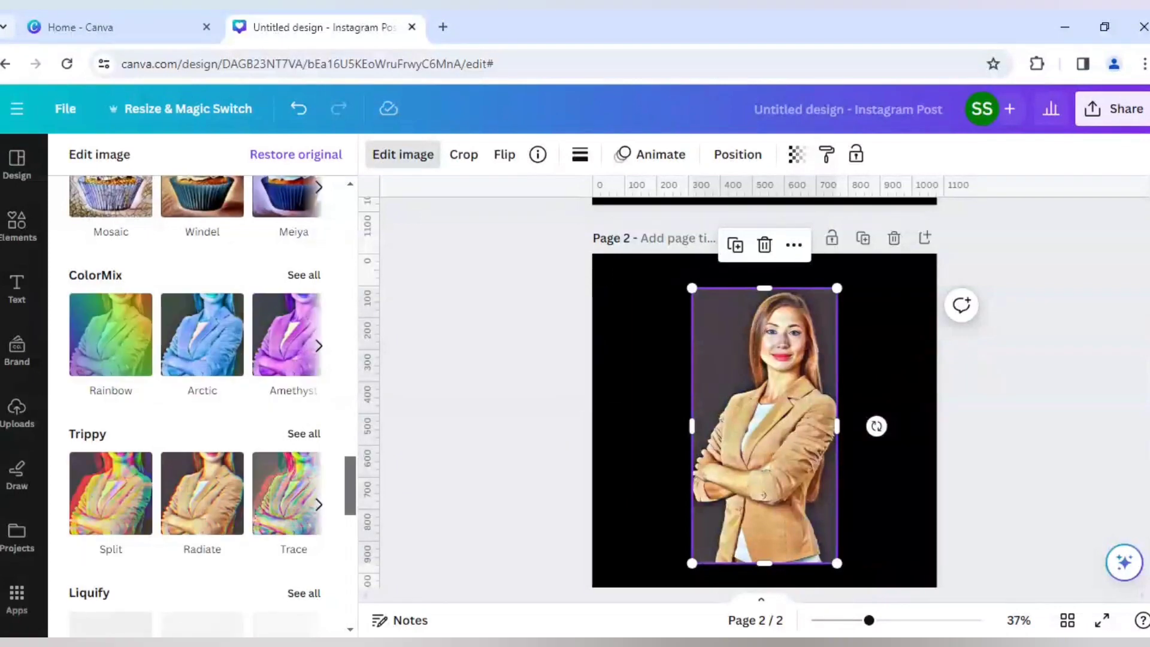
Remove the background from the painted photo of the woman and apply the cutout
scroll(283, 413, up, 9)
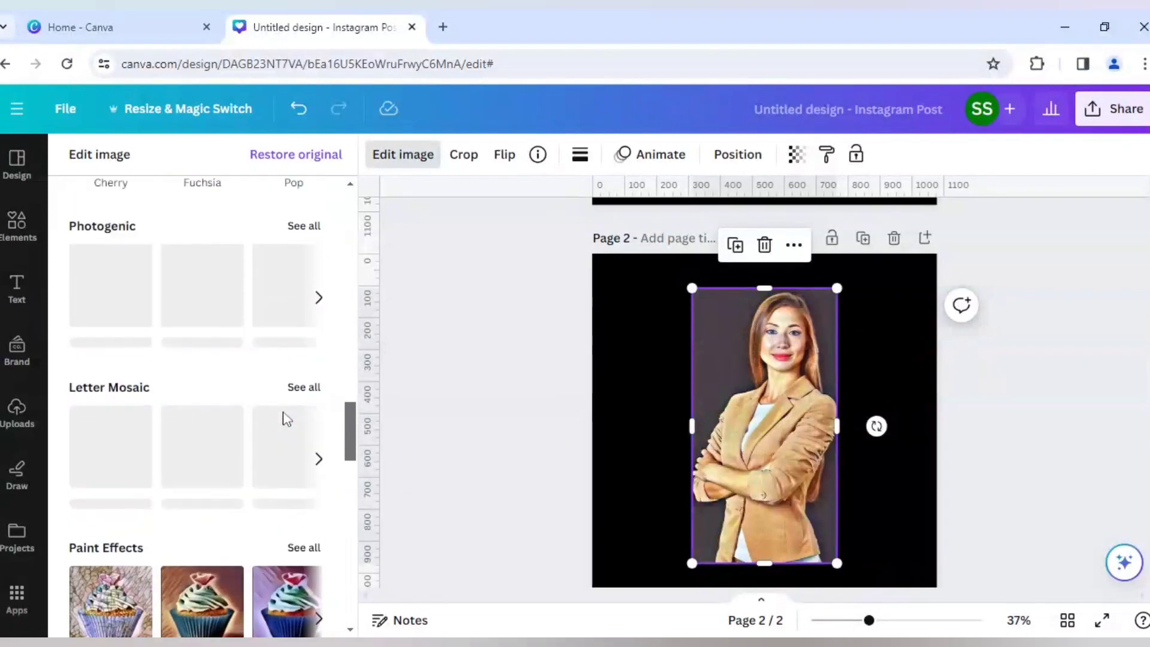
scroll(282, 418, up, 10)
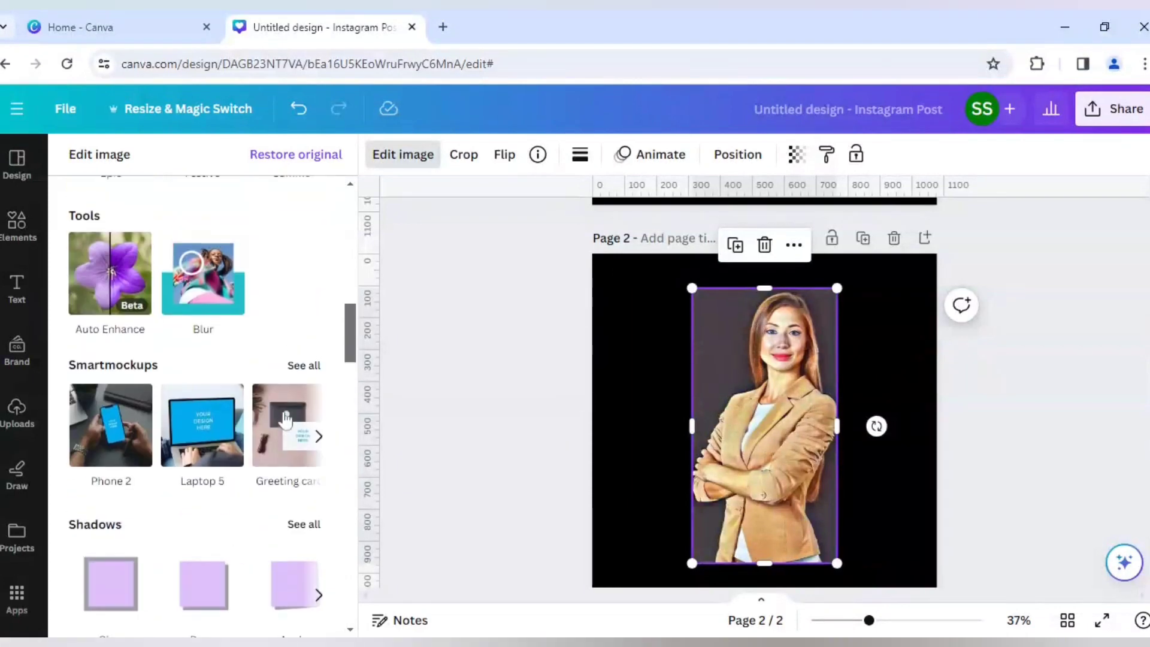
scroll(284, 396, up, 5)
scroll(252, 436, up, 5)
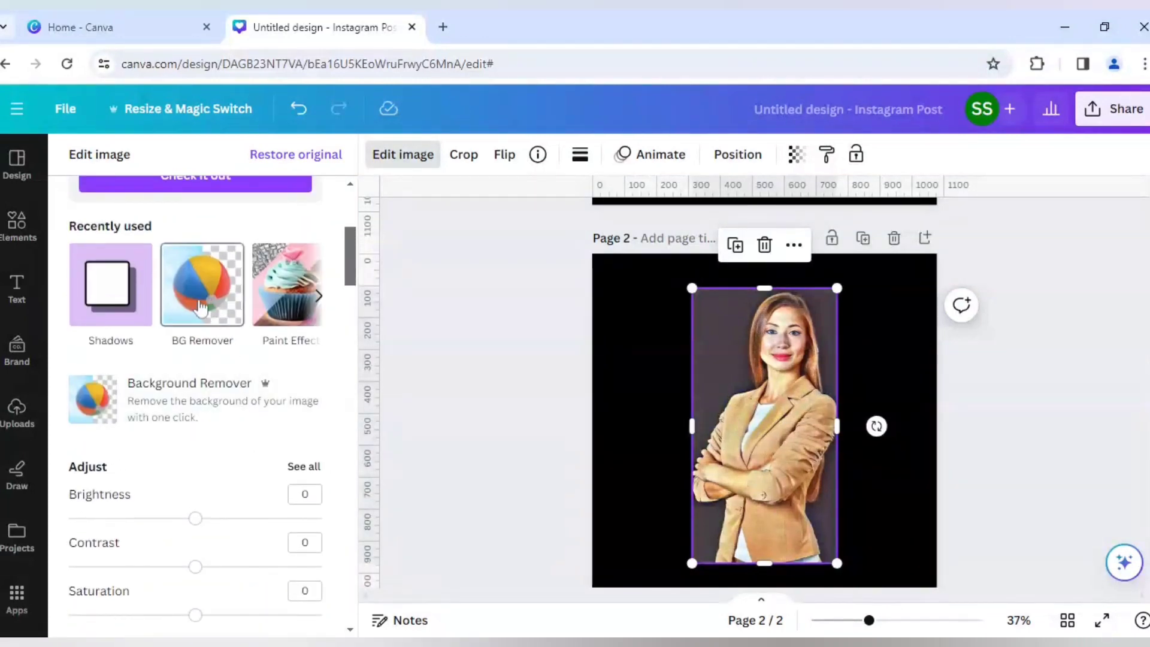
click(242, 329)
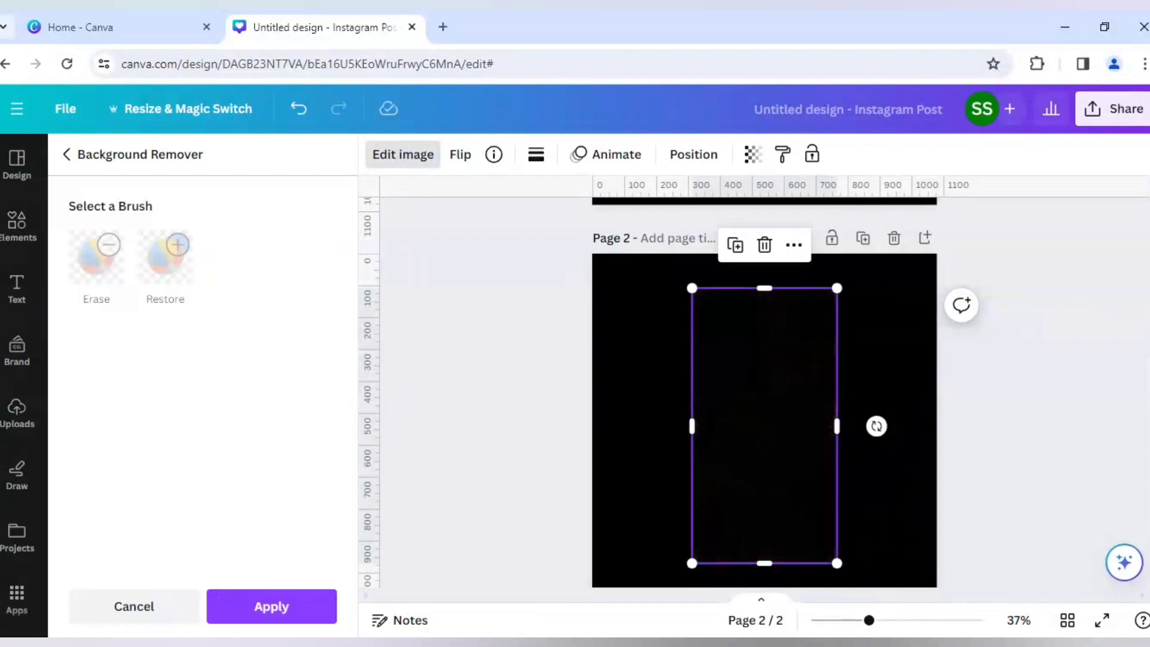
click(303, 611)
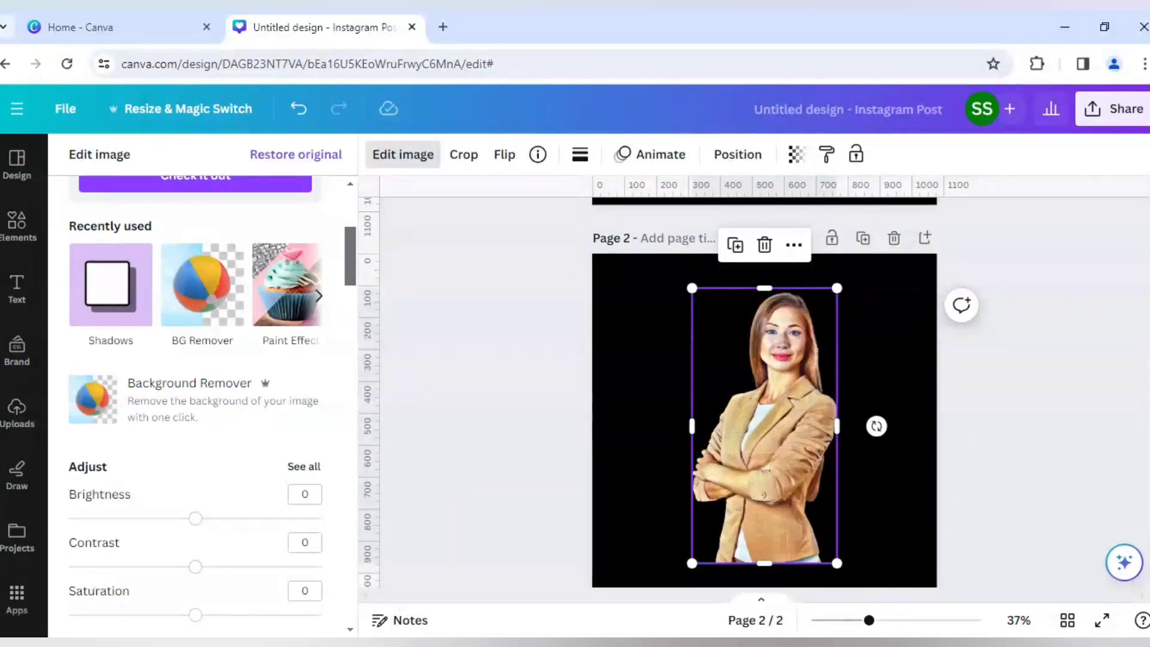
Enlarge the woman's cutout proportionally and position it so the head sits near the top of page 2
drag(868, 621, 860, 622)
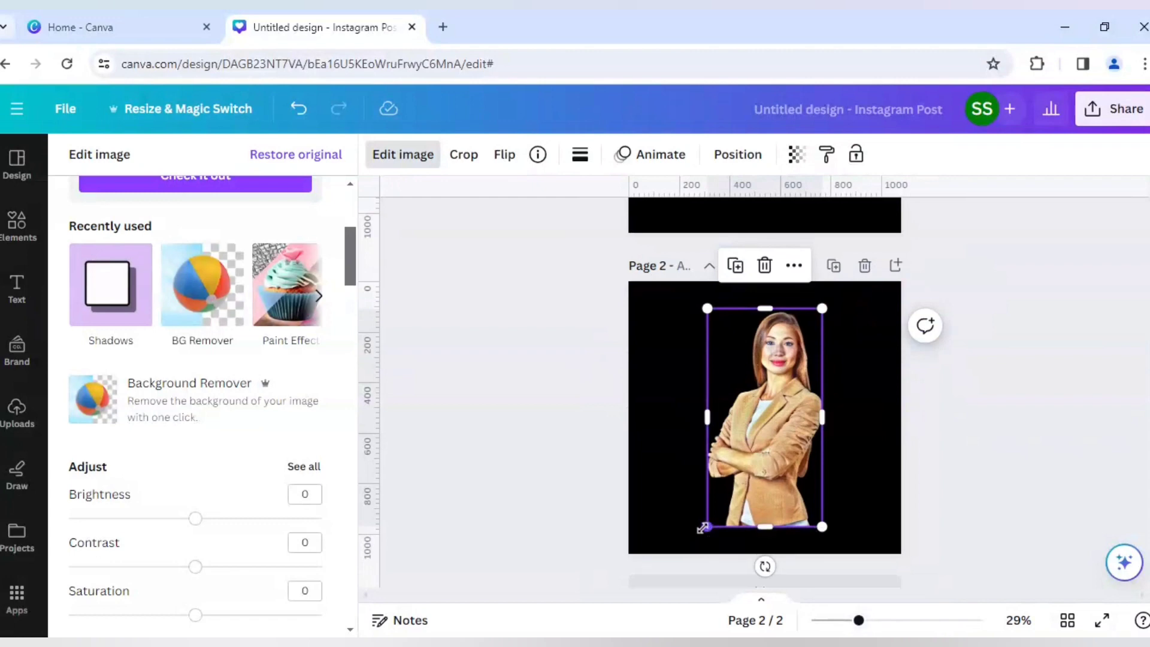
drag(703, 528, 599, 632)
drag(735, 478, 756, 462)
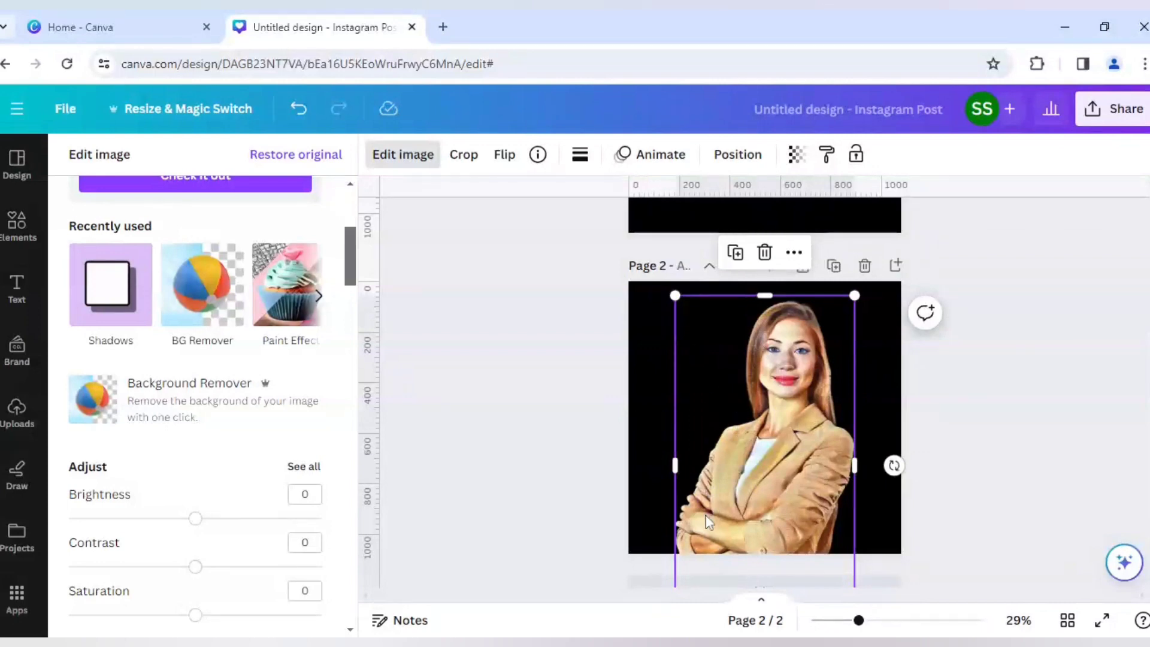
scroll(705, 521, down, 1)
drag(675, 571, 666, 593)
Crop the bottom of the woman's cutout up to chest level, just above the crossed arms, and deselect it
scroll(753, 552, down, 1)
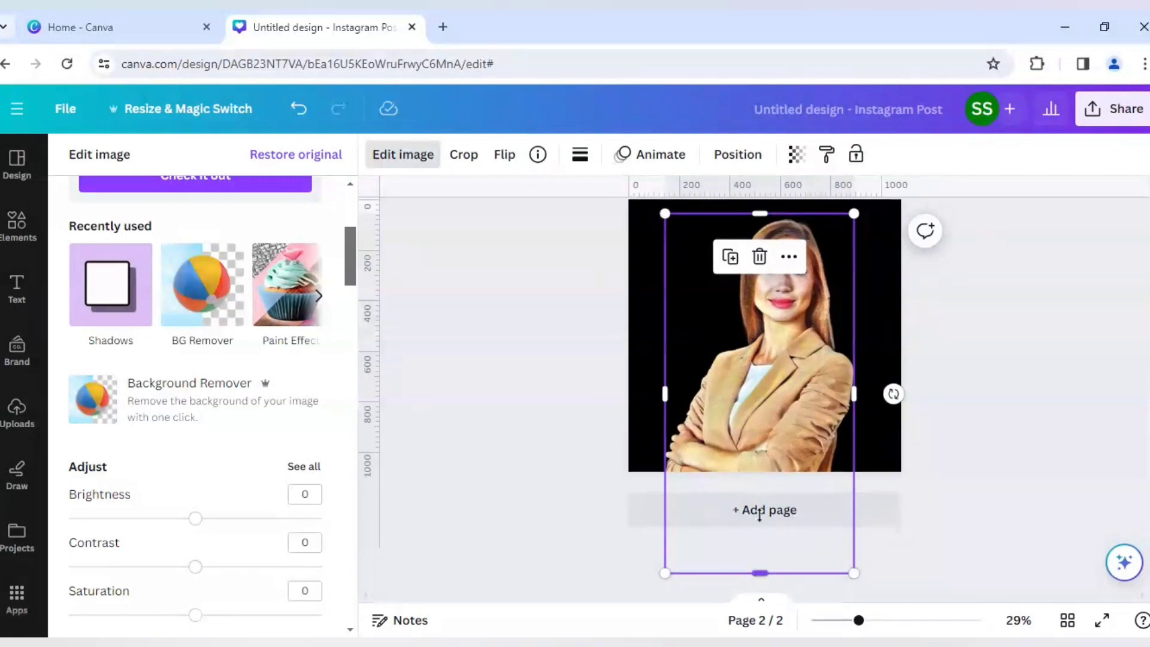
drag(760, 514, 760, 465)
click(578, 417)
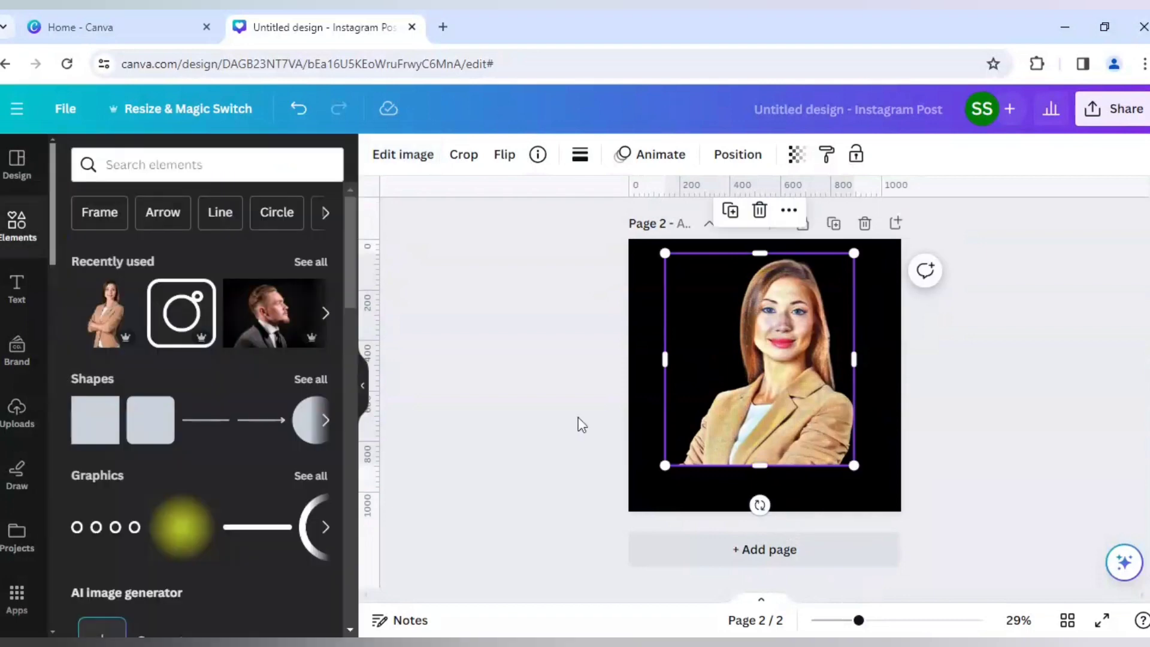
click(578, 417)
Place the uploaded white Instagram logo outline on page 2 over the woman's portrait
scroll(578, 417, up, 1)
scroll(577, 417, up, 1)
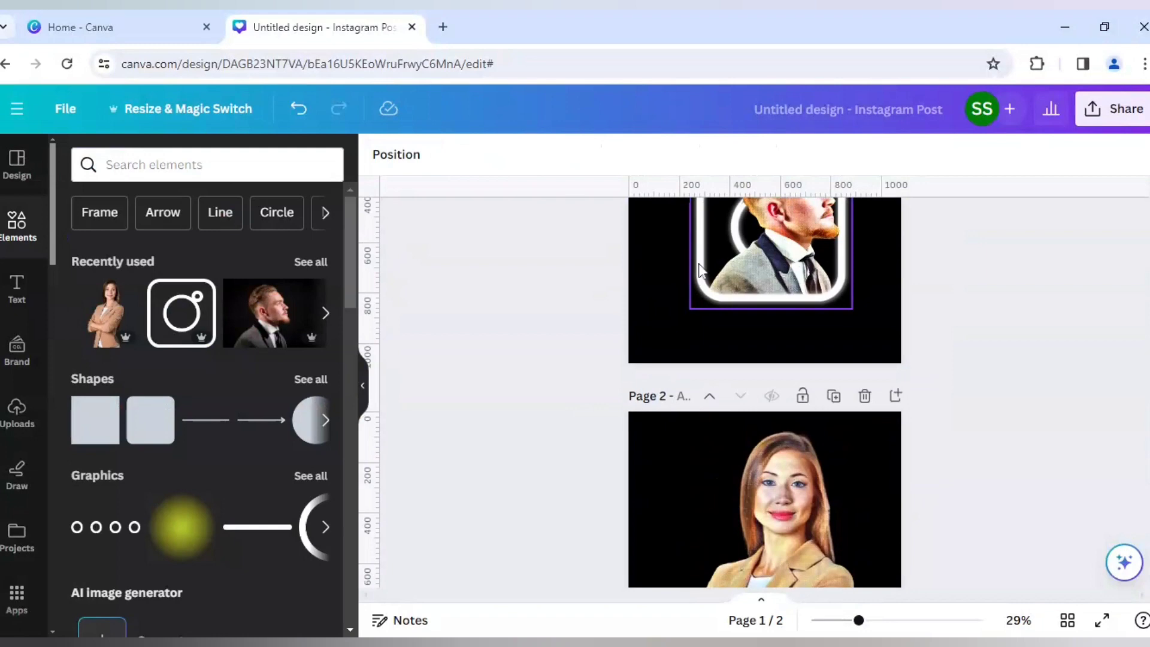
scroll(547, 334, up, 2)
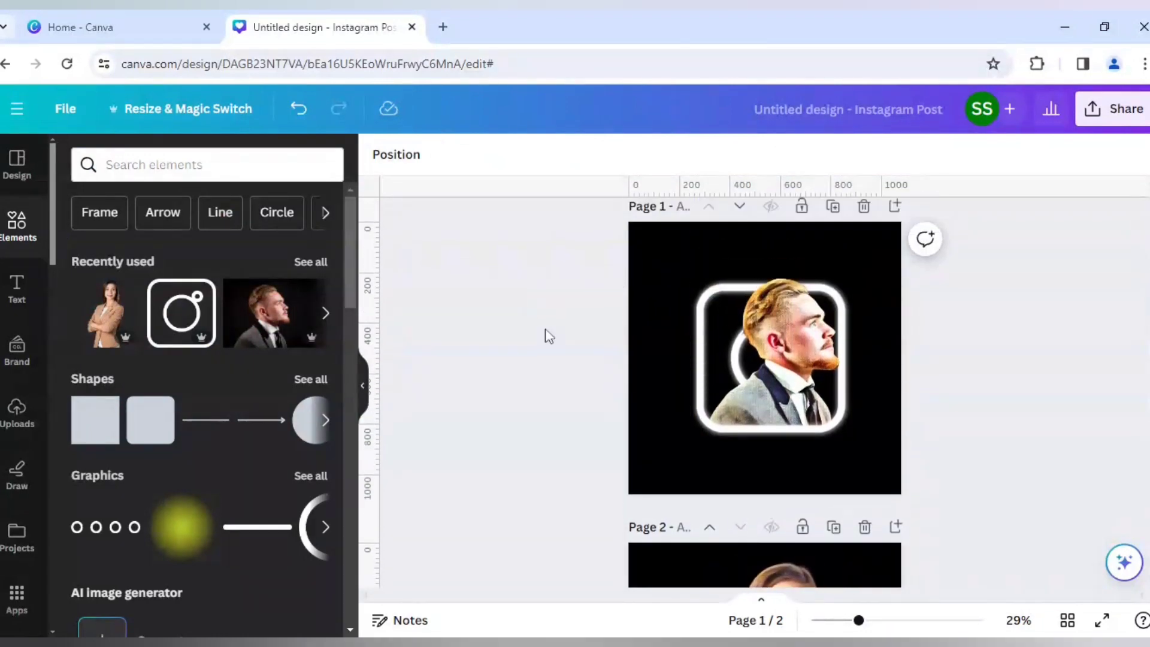
click(17, 411)
scroll(403, 491, down, 1)
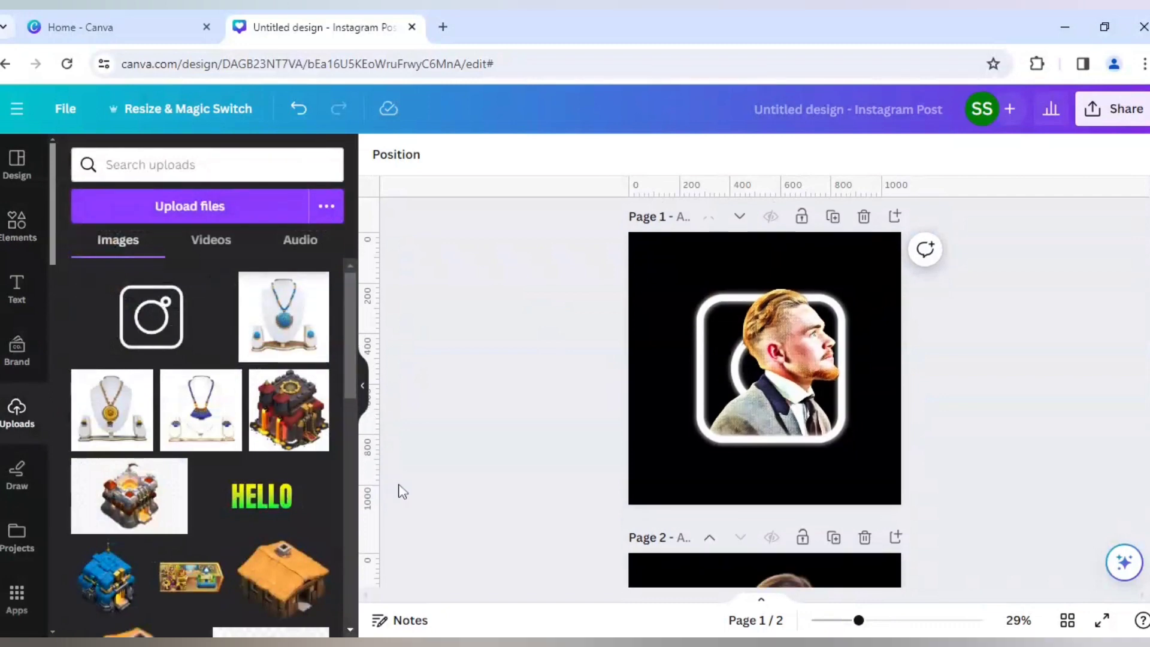
scroll(403, 492, down, 3)
click(156, 330)
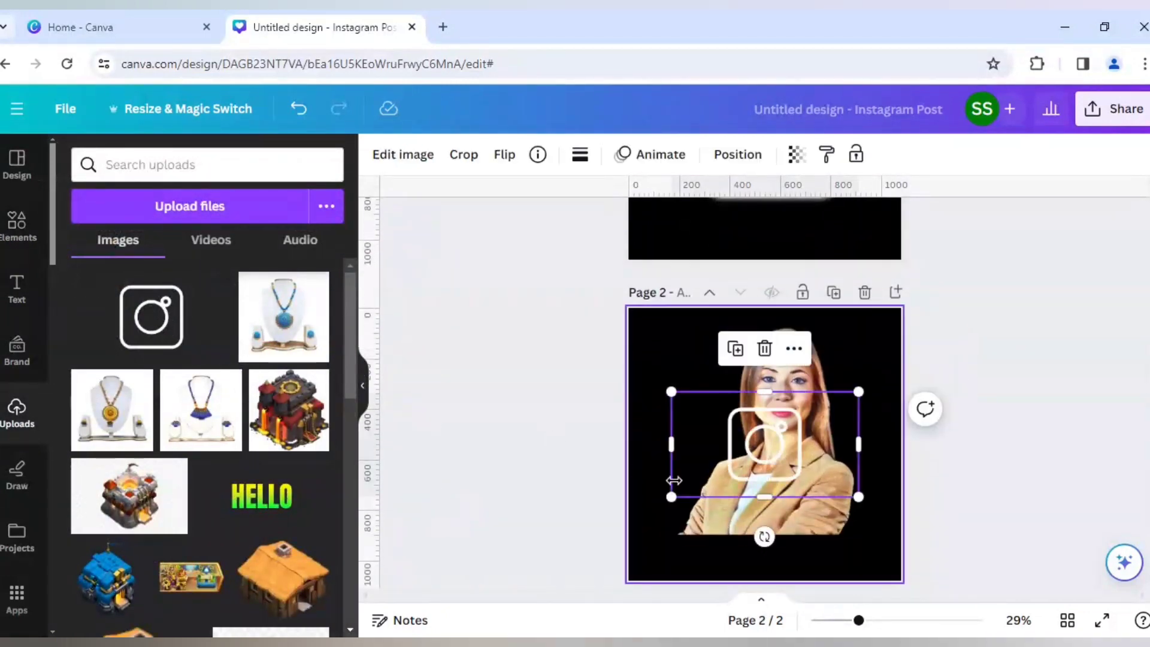
Enlarge the Instagram logo and centre it horizontally over the woman's portrait
drag(701, 446, 741, 446)
drag(858, 446, 929, 527)
scroll(782, 488, down, 2)
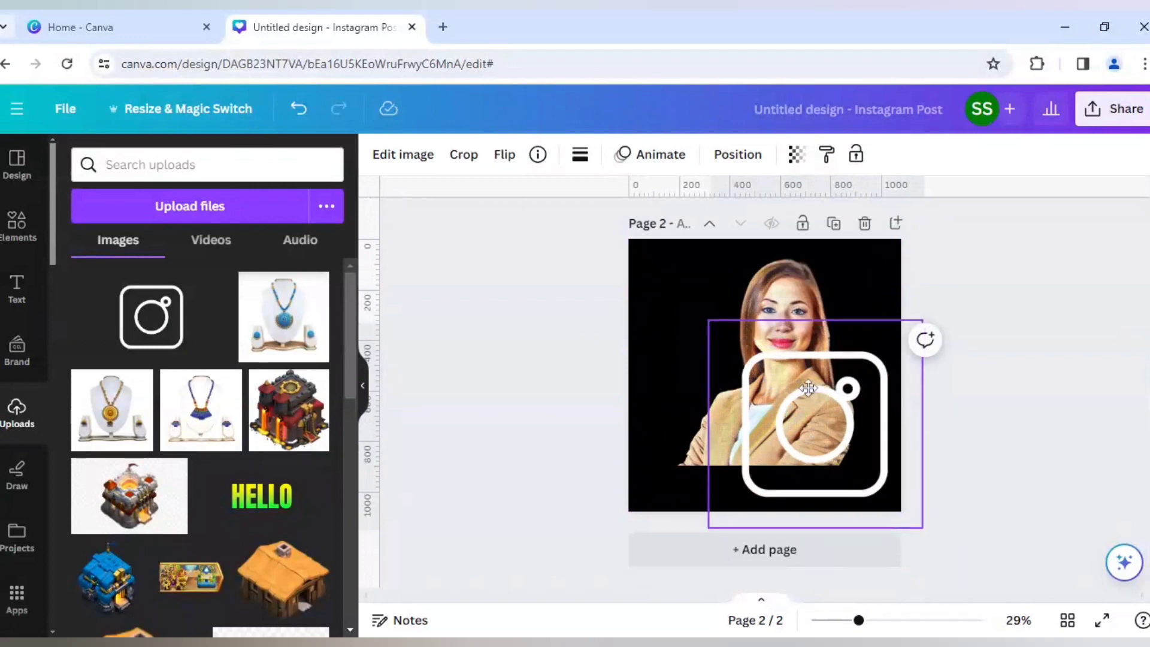
drag(840, 426, 774, 375)
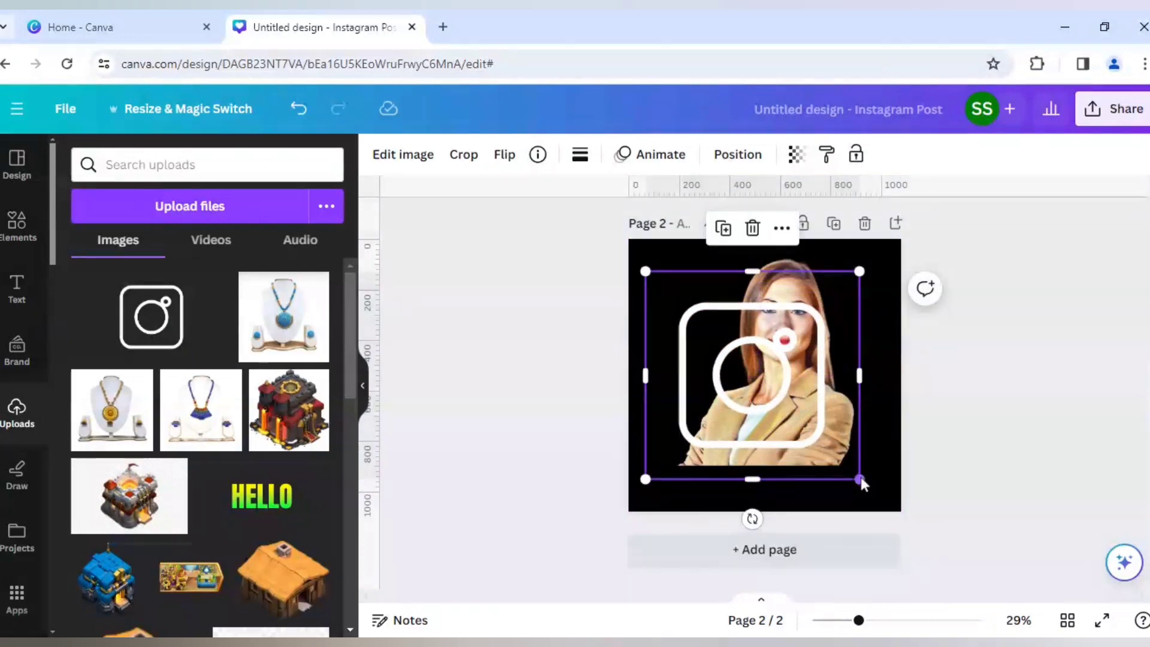
drag(863, 483, 915, 523)
drag(834, 449, 814, 427)
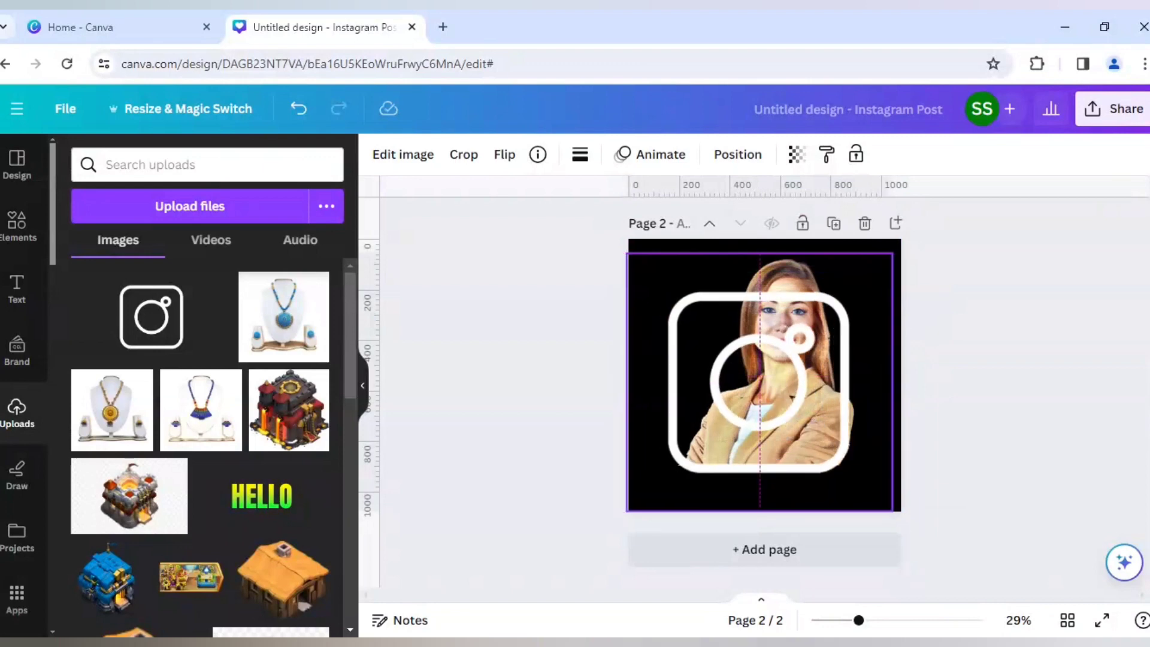
Crop the empty margins at both sides of the Instagram logo and enlarge it slightly so it frames the portrait
click(858, 385)
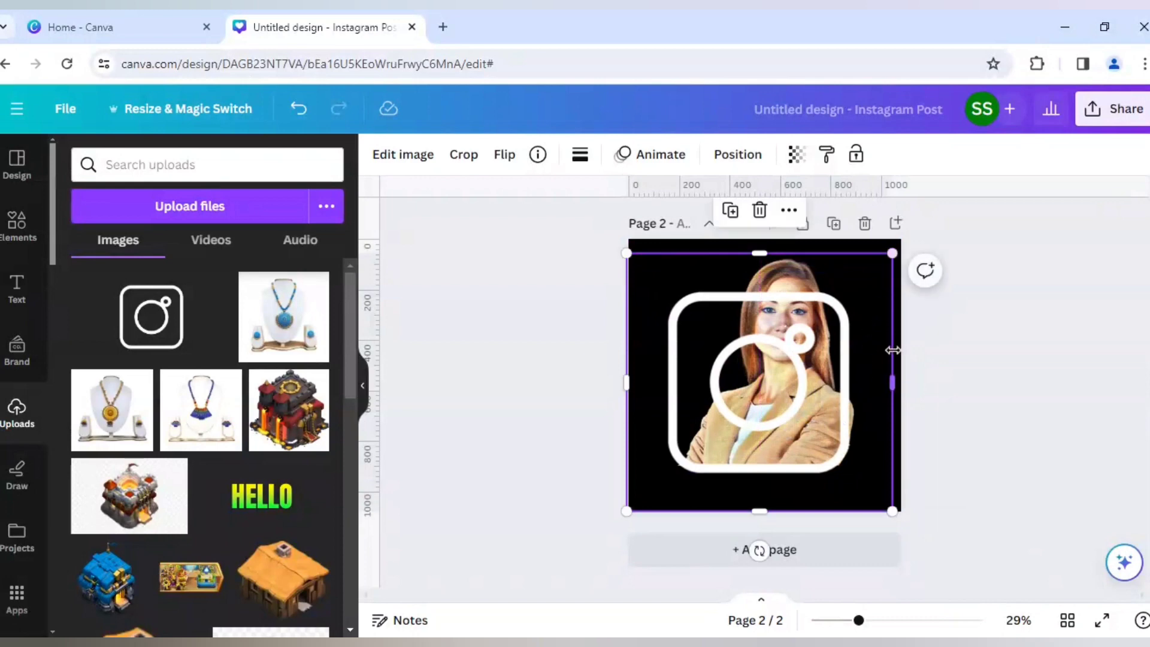
drag(893, 362, 868, 363)
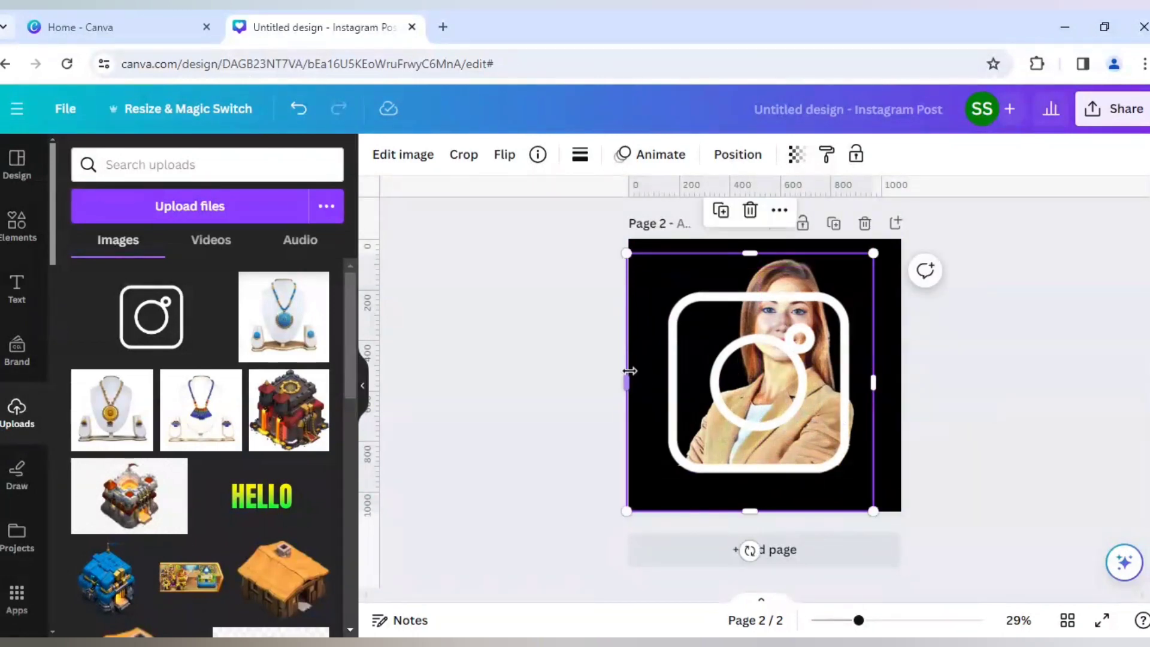
drag(628, 372, 656, 368)
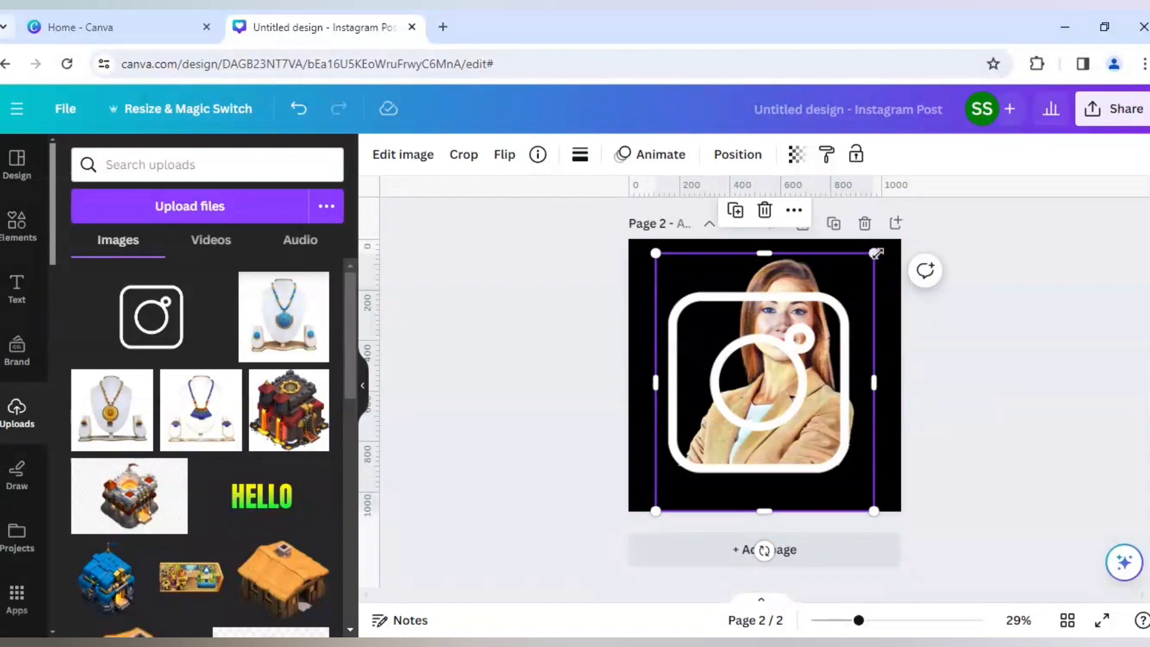
drag(873, 253, 891, 243)
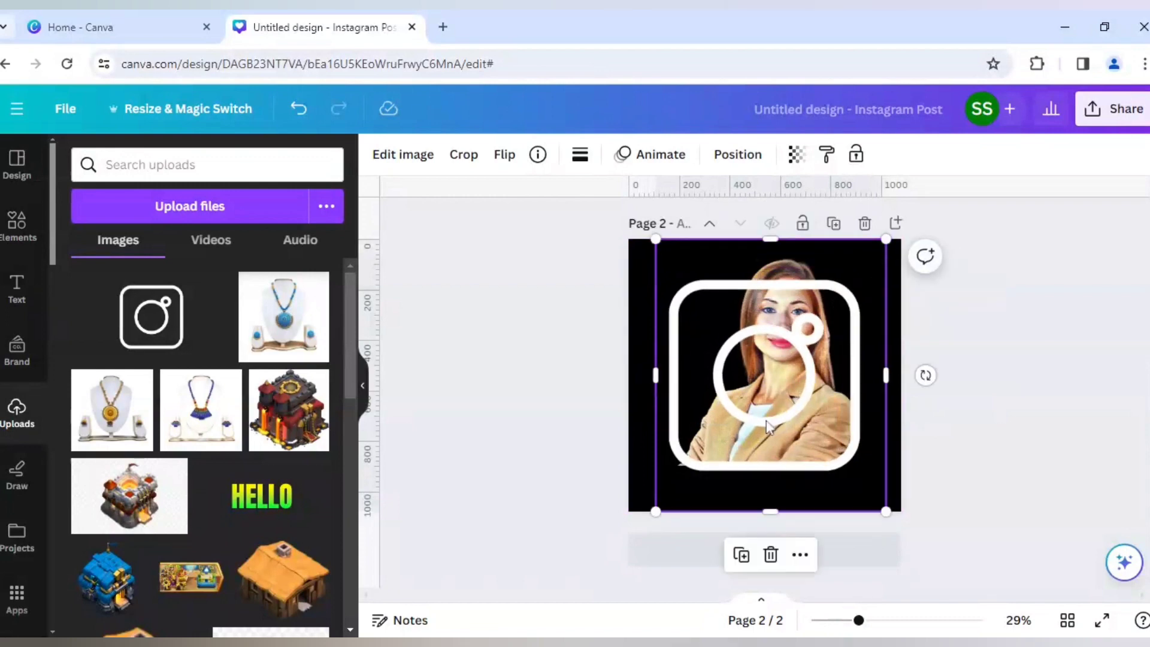
drag(768, 419, 767, 419)
Send the Instagram logo to the back, behind the woman's portrait
right_click(719, 370)
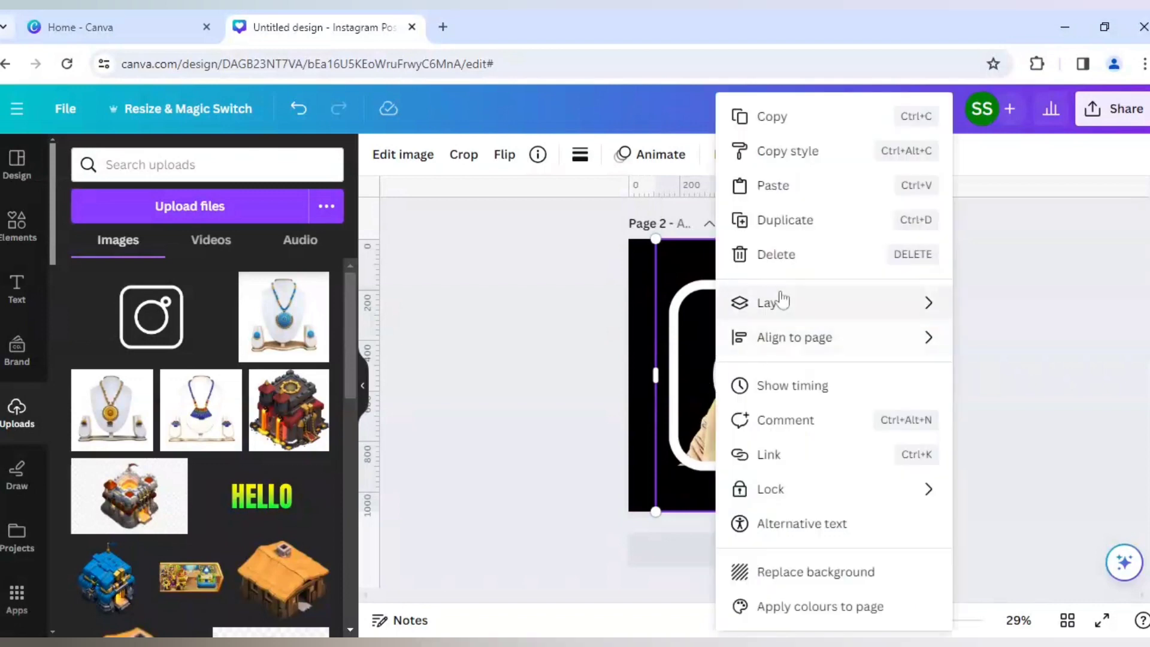
mouse_move(780, 301)
click(1000, 411)
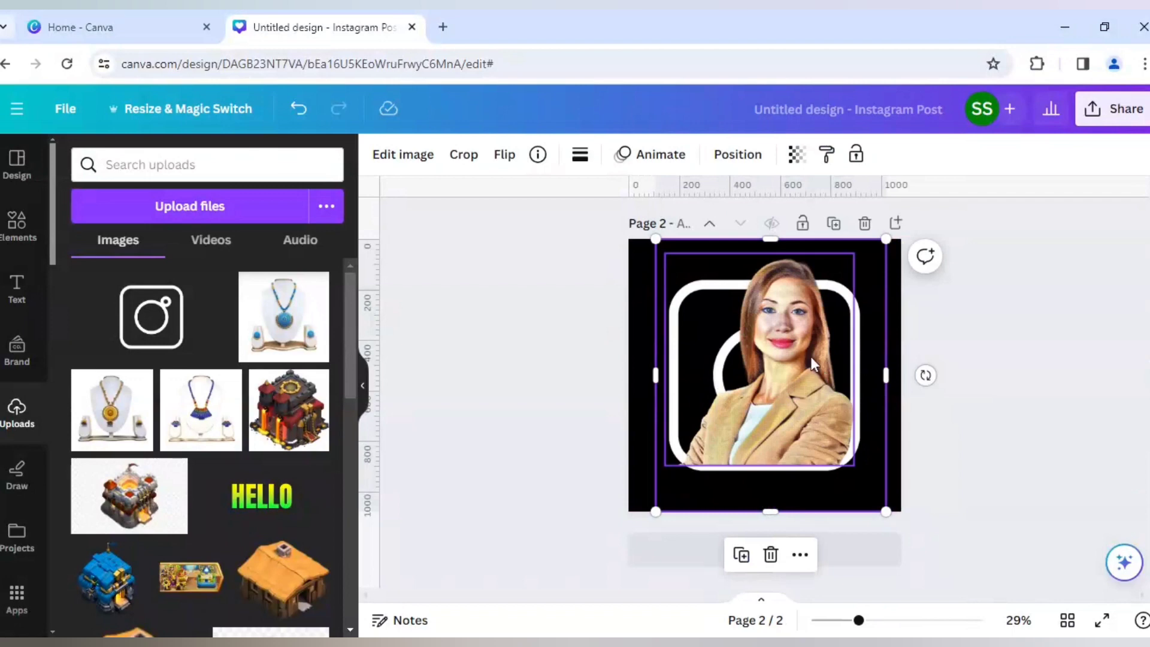
Crop the empty left side of the portrait up to the sleeve and place a duplicate exactly over the original
click(811, 357)
drag(664, 368, 685, 369)
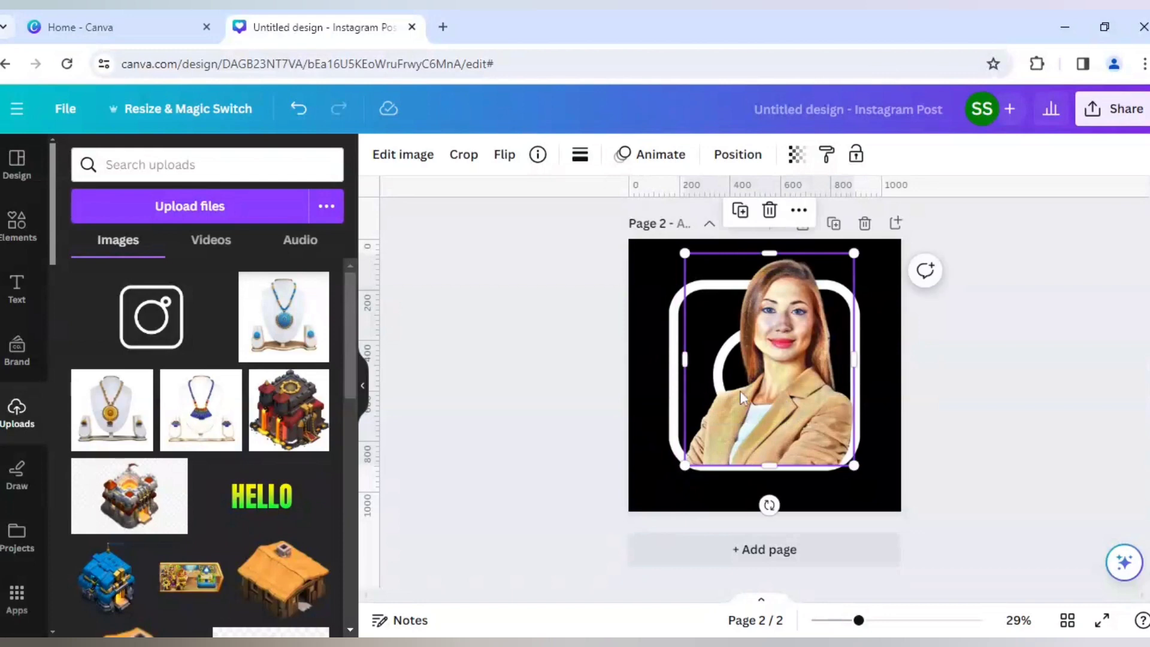
click(741, 211)
drag(781, 369, 778, 364)
Crop the duplicate portrait's right and left sides inward past the outer edges of the sleeves
drag(854, 359, 837, 354)
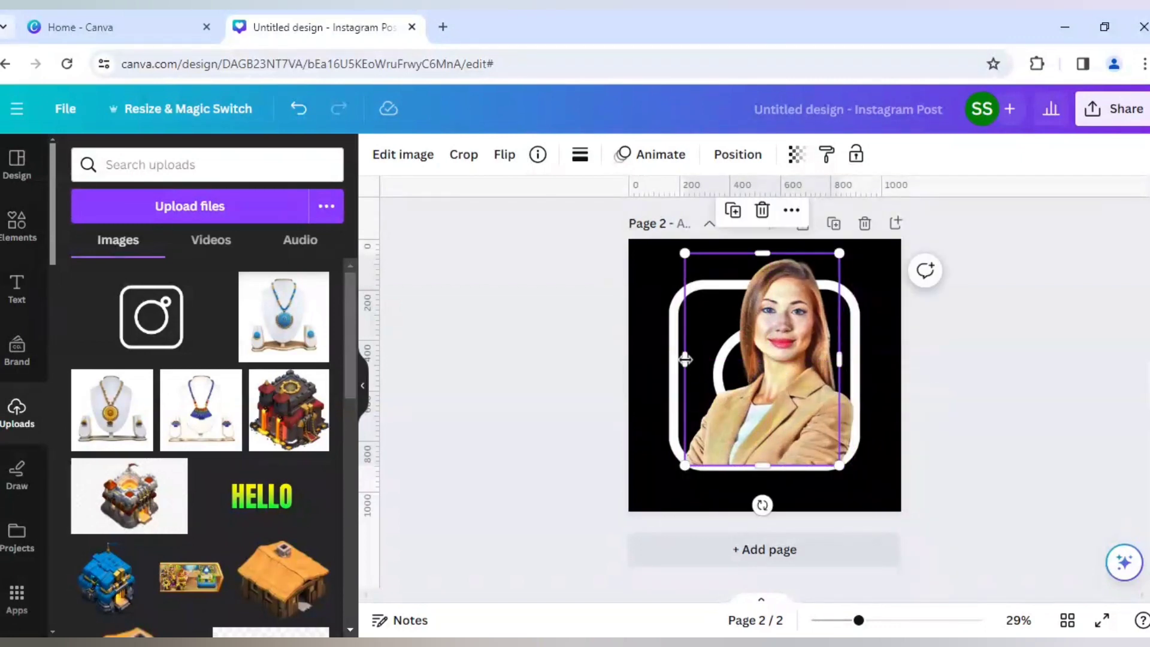
drag(685, 355, 706, 355)
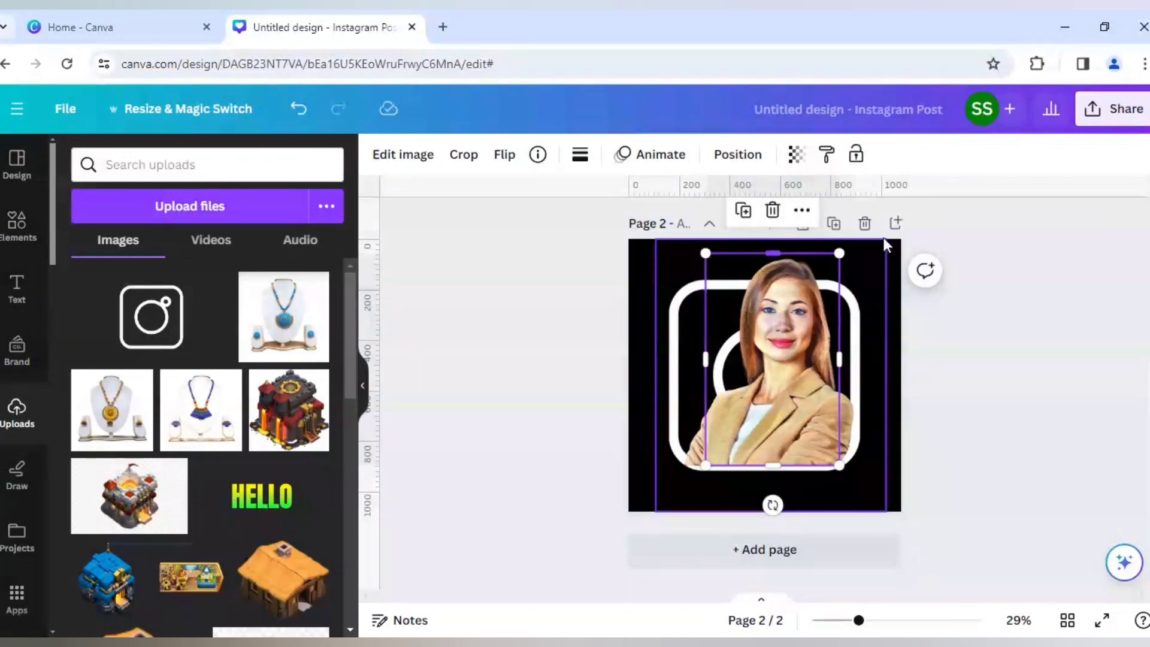
Move the rear portrait copy beneath the Instagram logo in the layer order and crop the front copy's bottom to just above the frame's lower edge
click(871, 376)
right_click(870, 374)
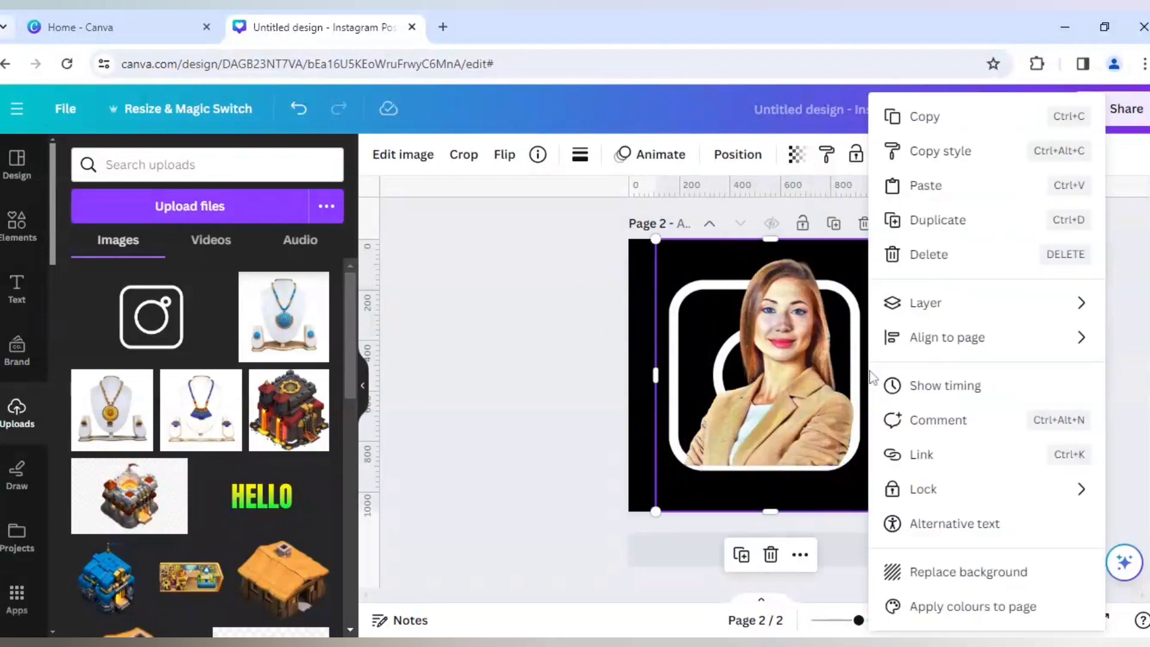
mouse_move(927, 303)
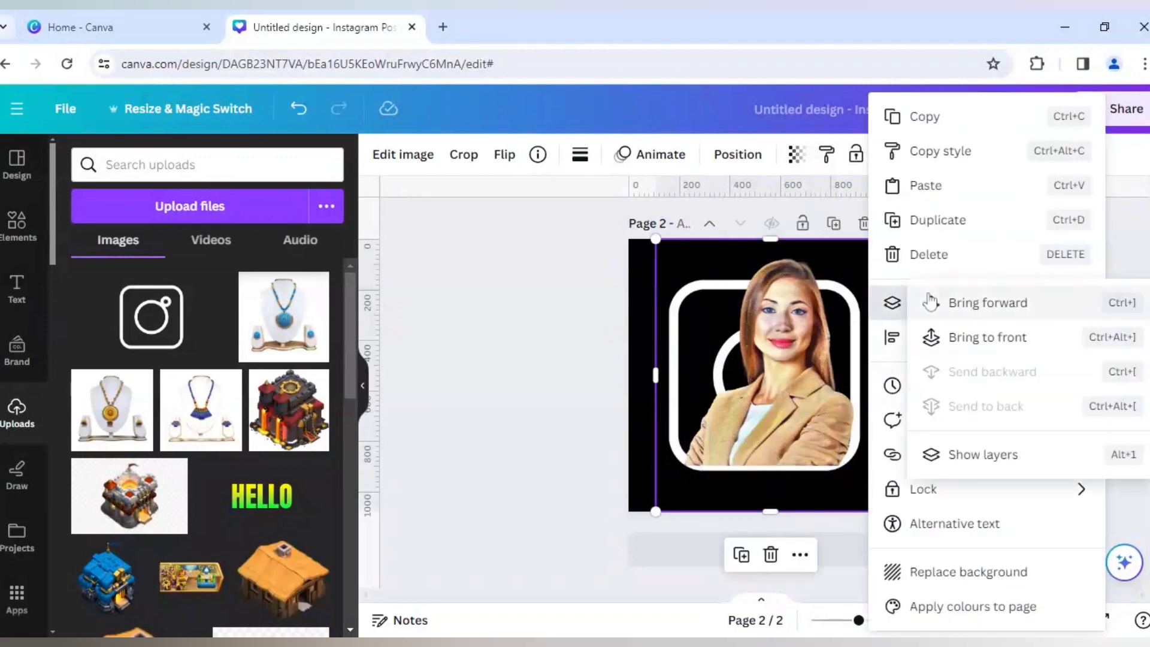
click(968, 455)
click(256, 324)
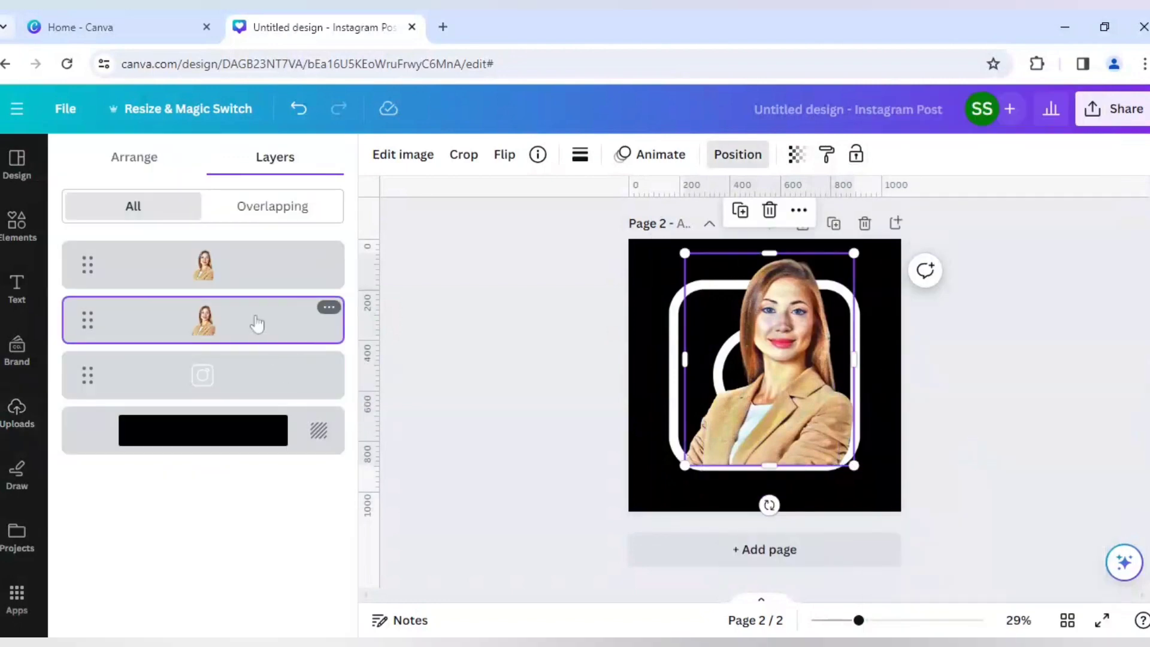
drag(223, 336, 219, 398)
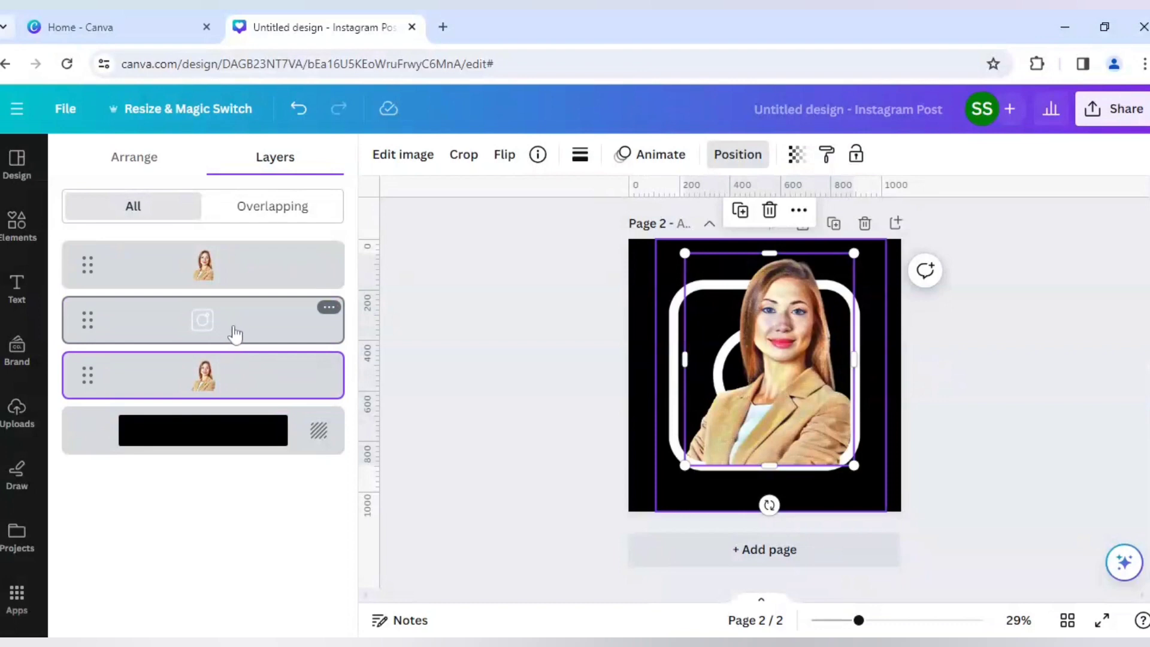
click(815, 460)
drag(774, 463, 773, 448)
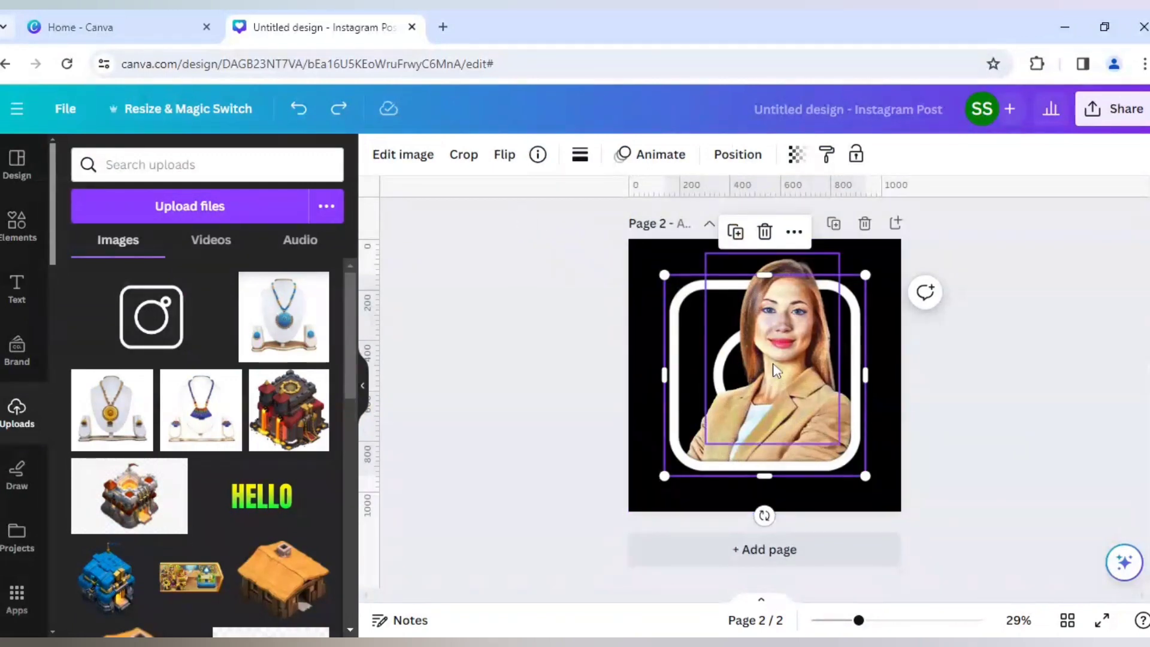
Bring the Instagram logo to the front, above both portrait copies
right_click(679, 345)
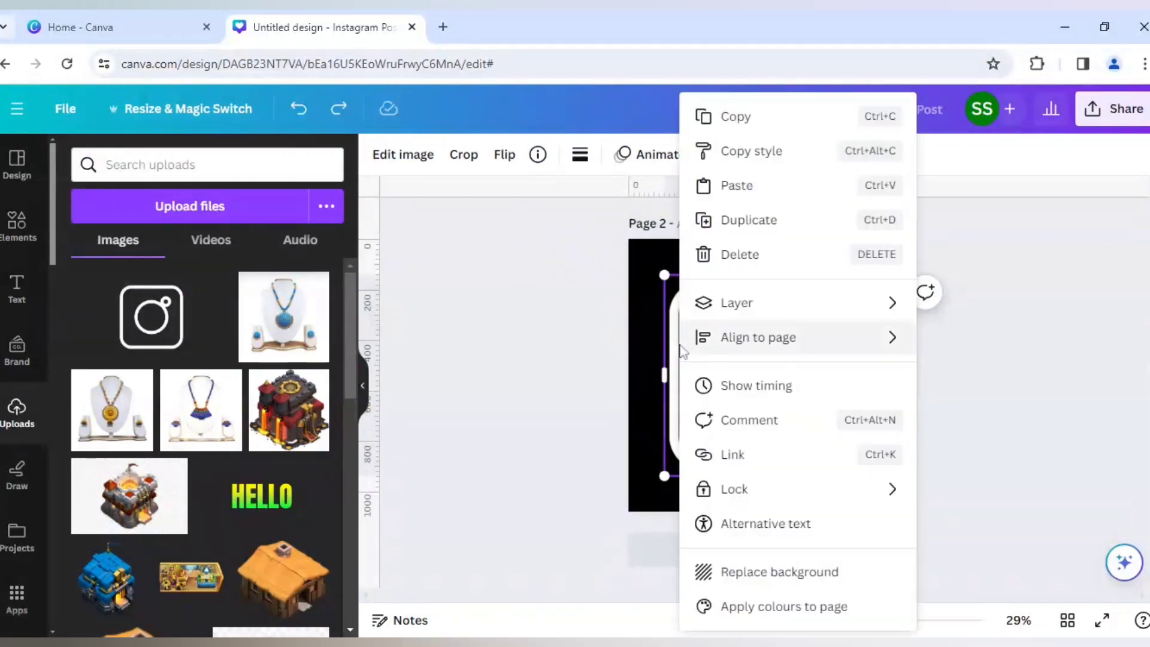
mouse_move(741, 314)
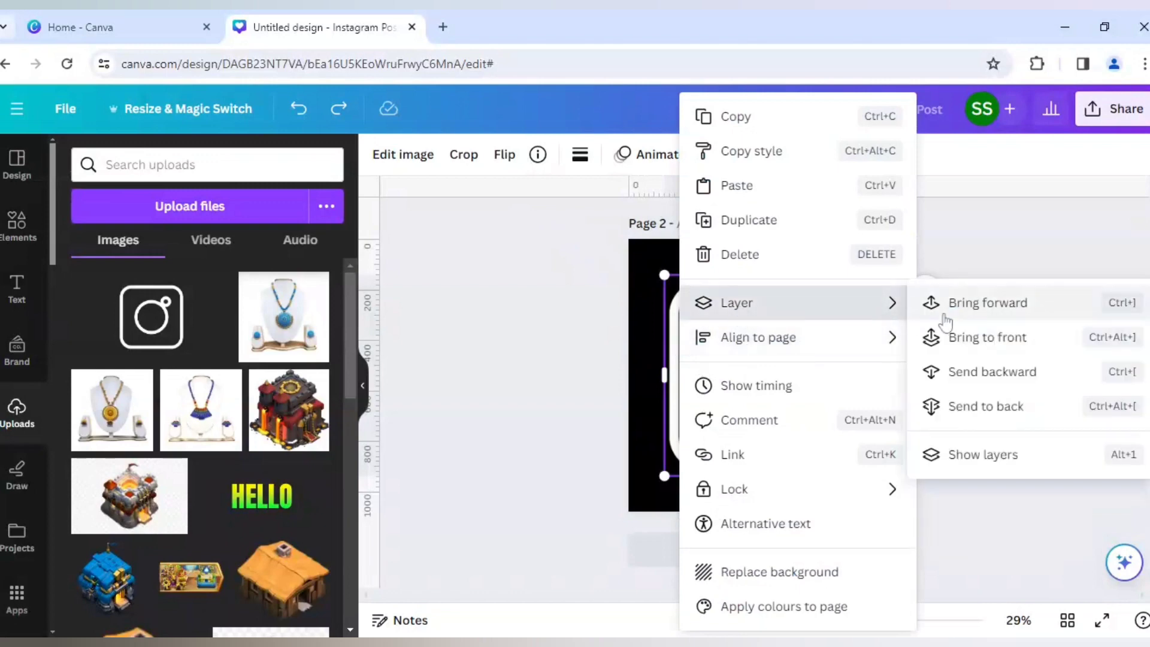
click(961, 343)
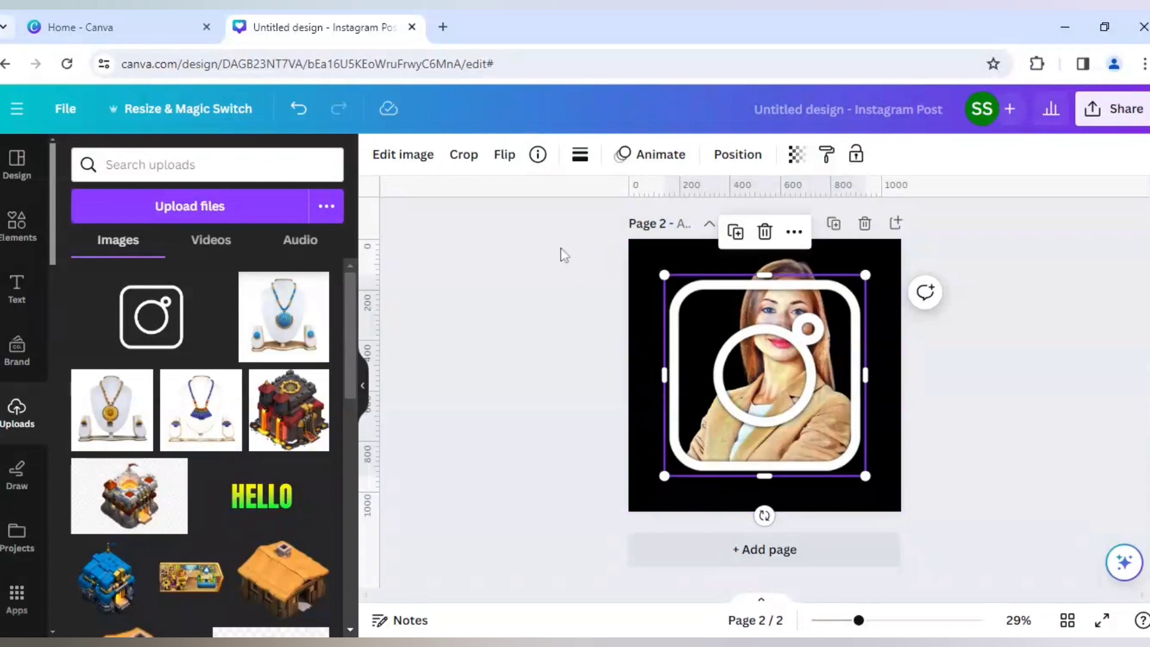
Apply a white Glow shadow to the Instagram logo with size 8 and blur 7
click(403, 157)
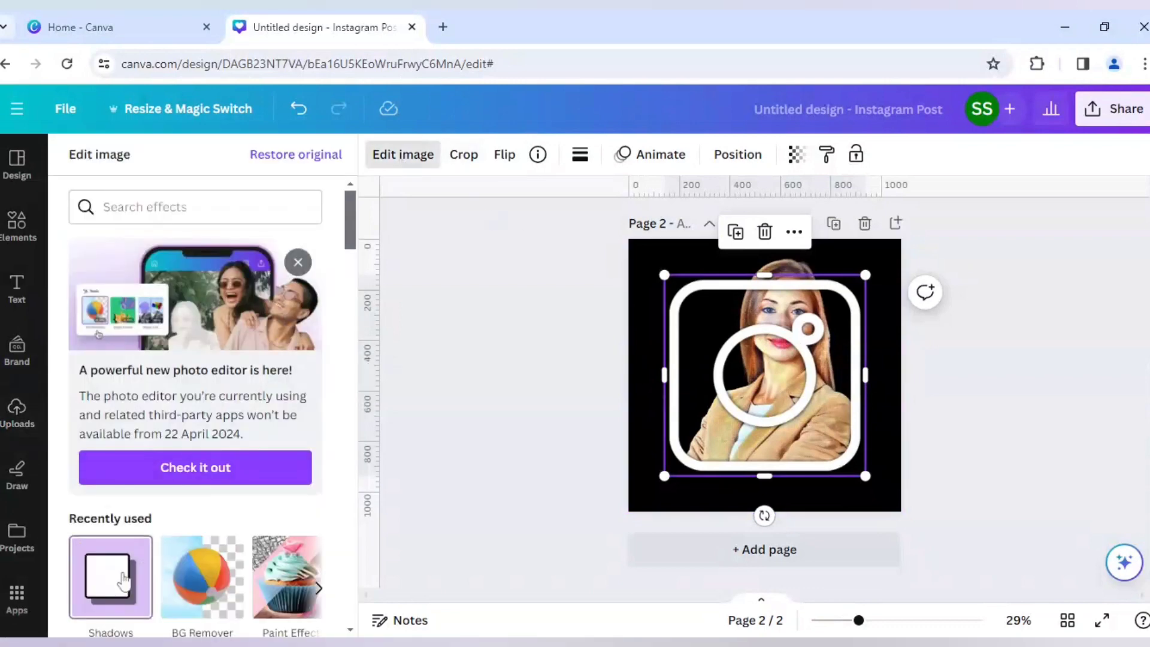
click(123, 579)
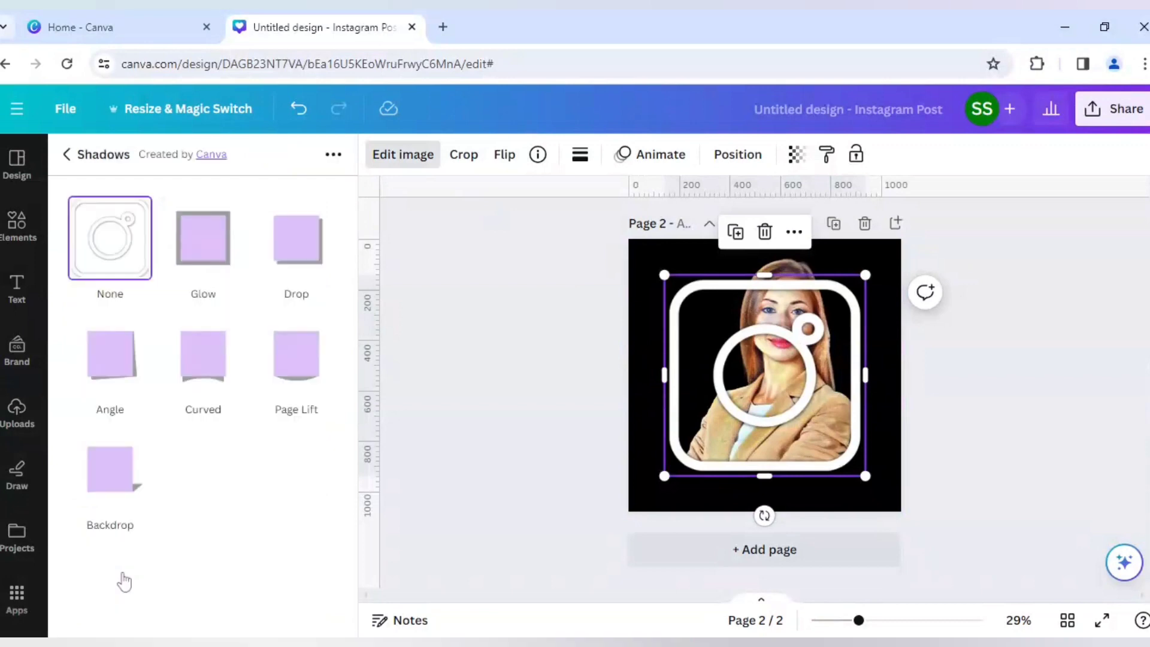
click(213, 259)
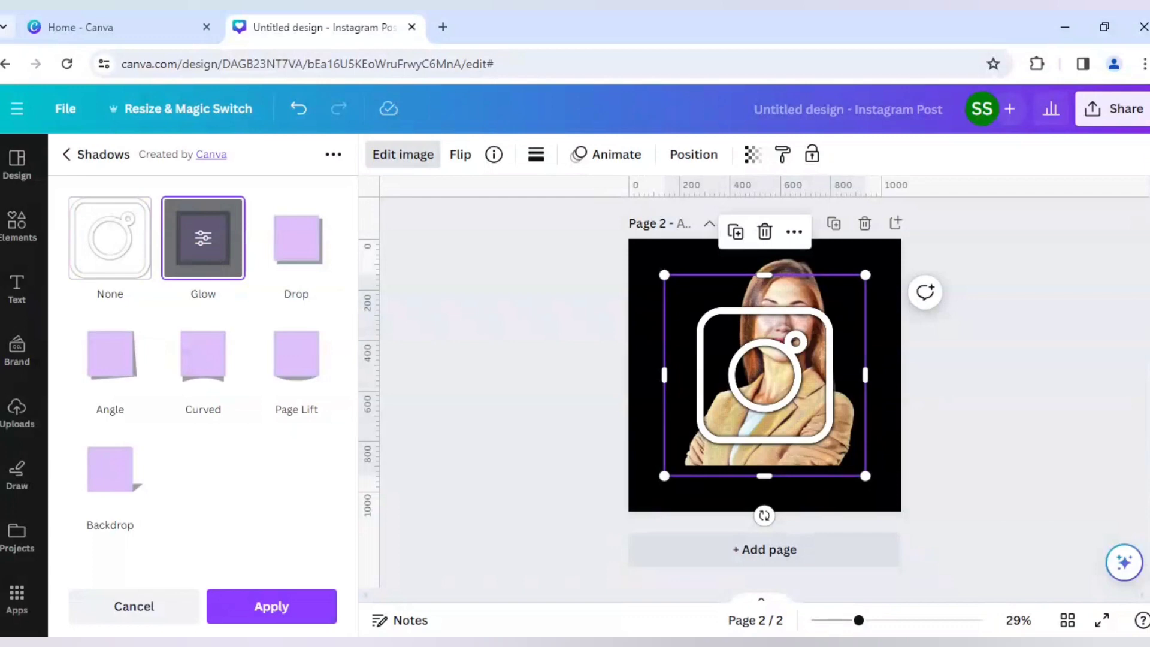
click(206, 252)
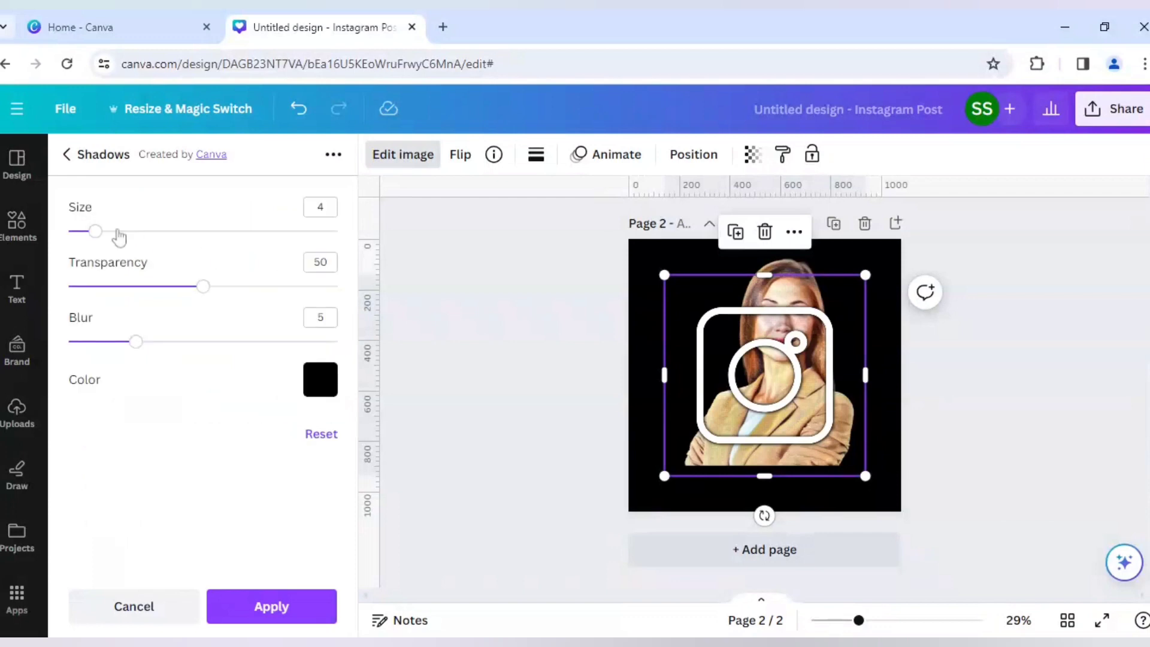
drag(102, 233, 123, 241)
drag(136, 342, 162, 341)
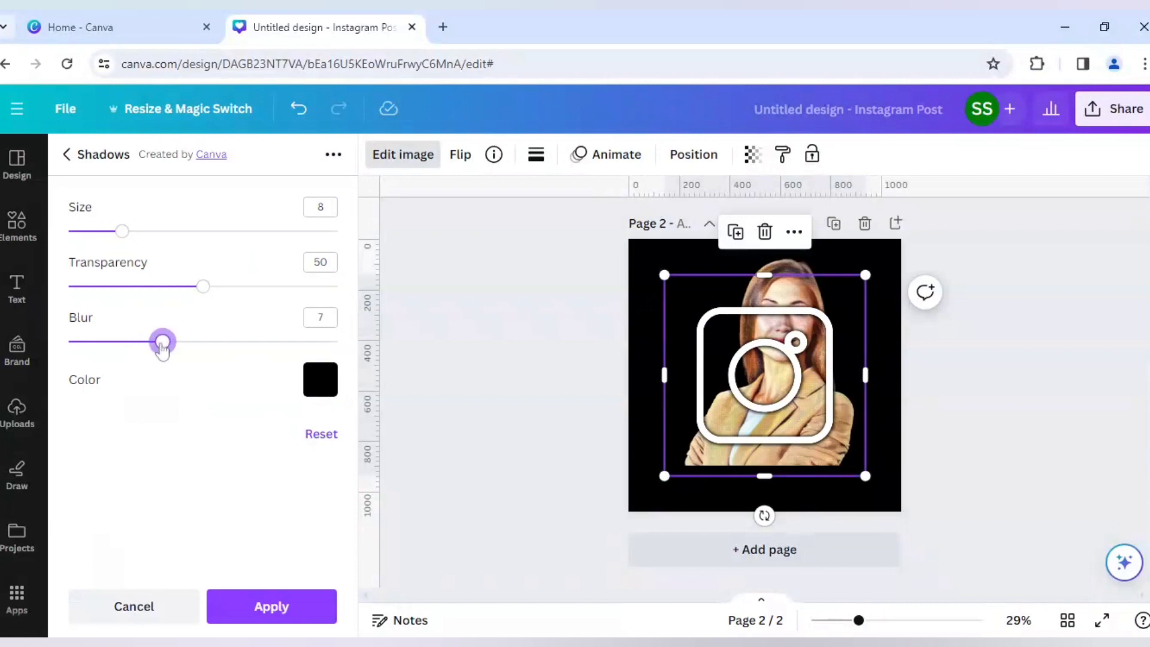
click(320, 379)
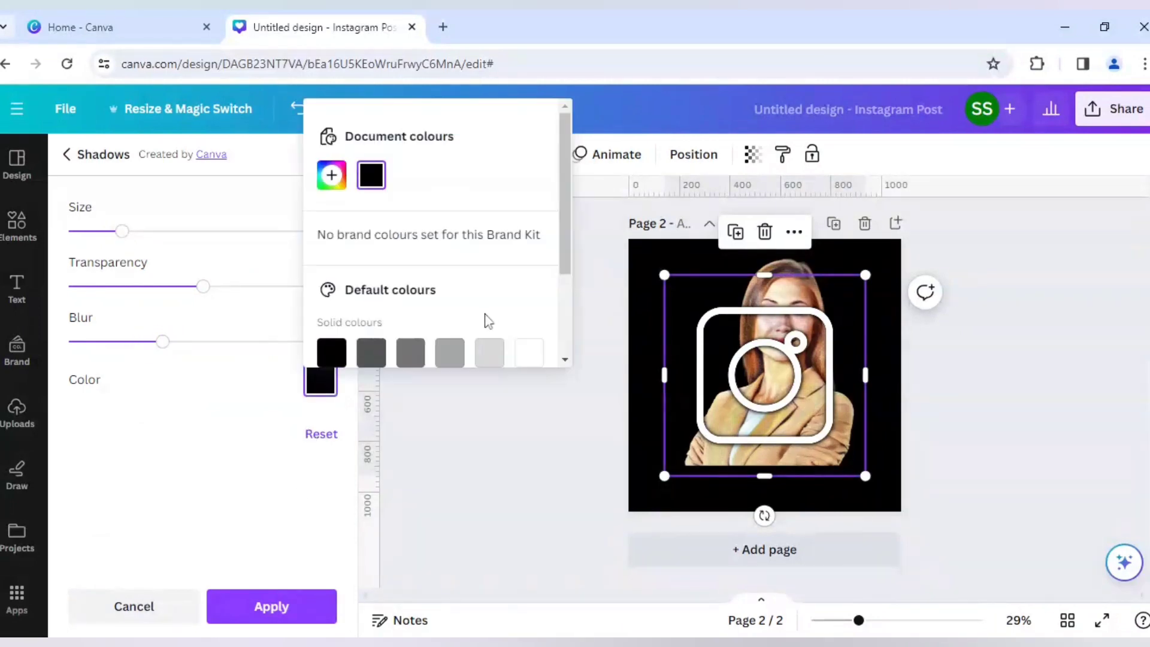
click(529, 356)
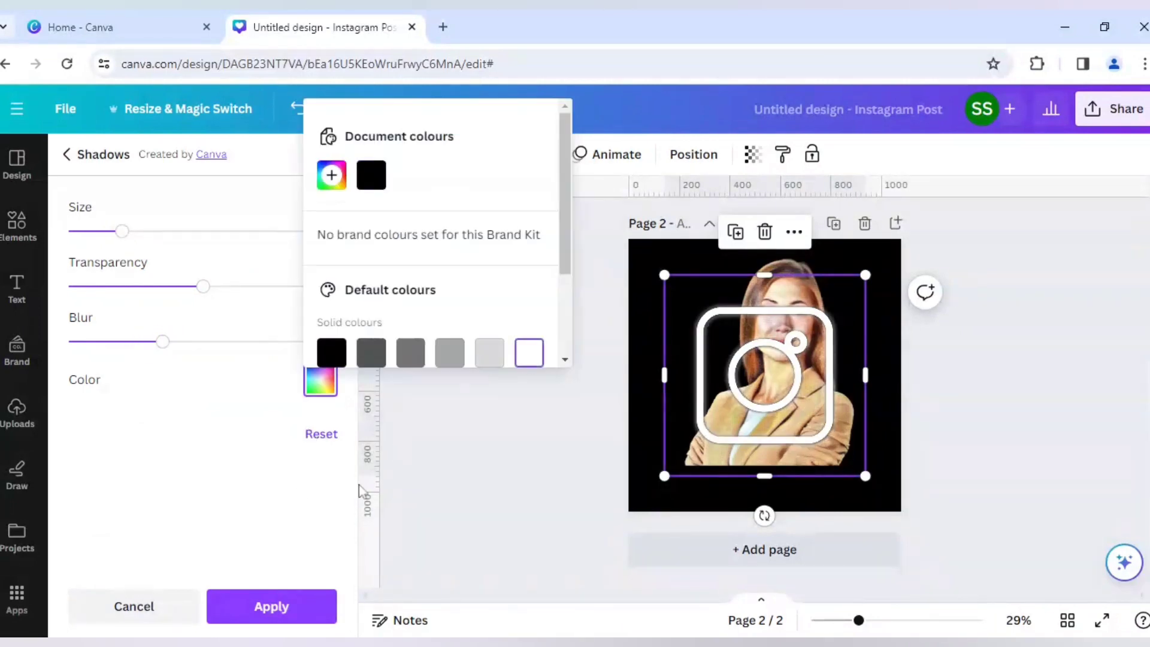
click(321, 607)
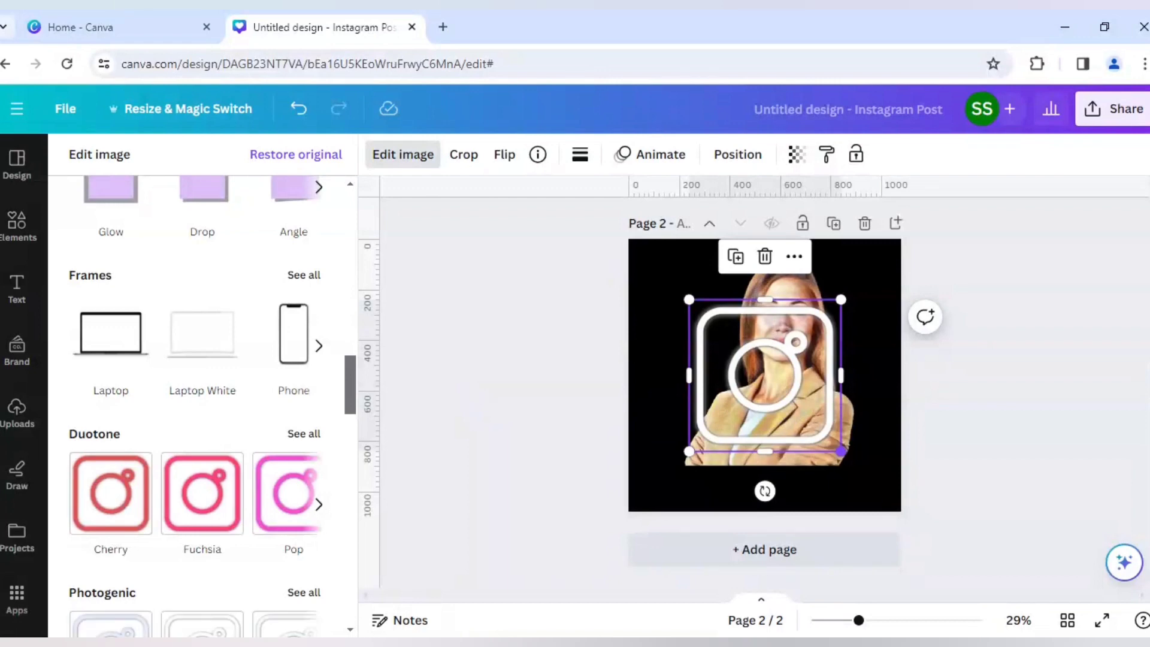
Enlarge the glowing logo from two opposite corners and move it slightly down so its frame surrounds the woman's portrait
drag(841, 451, 871, 470)
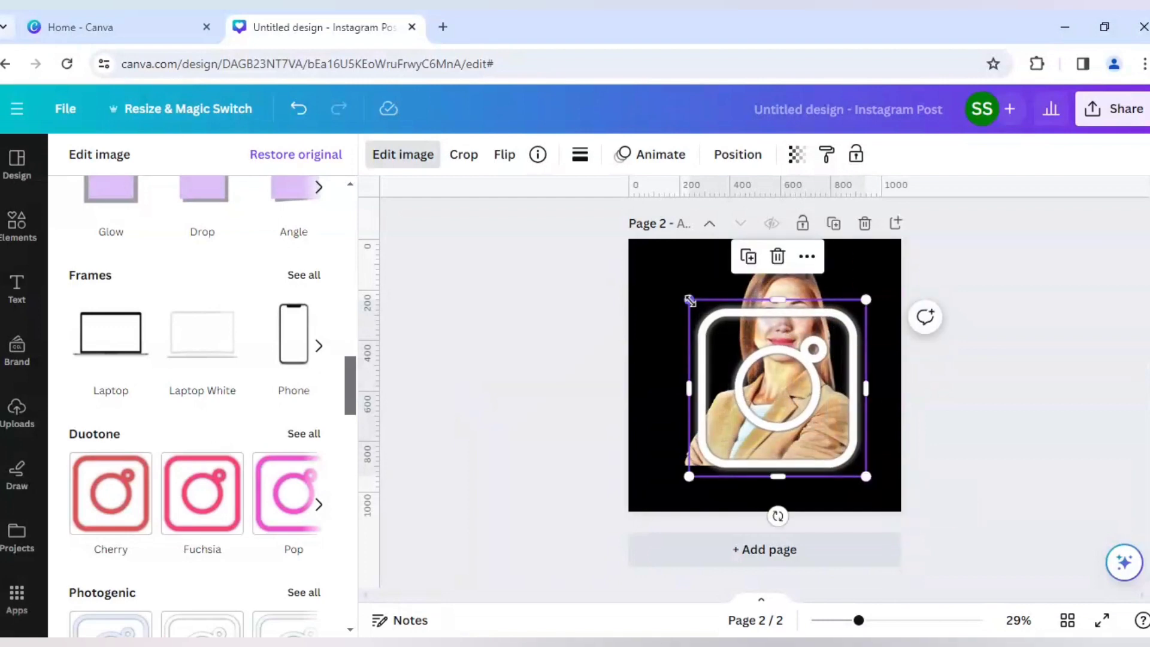
drag(689, 300, 647, 281)
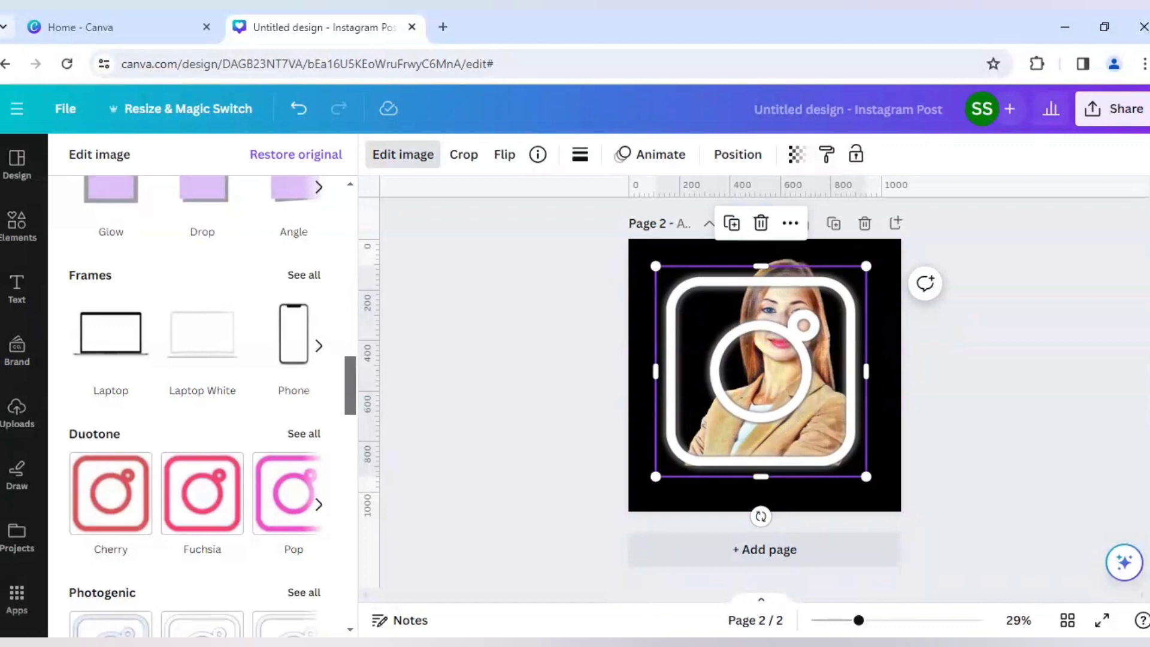
drag(761, 372, 760, 378)
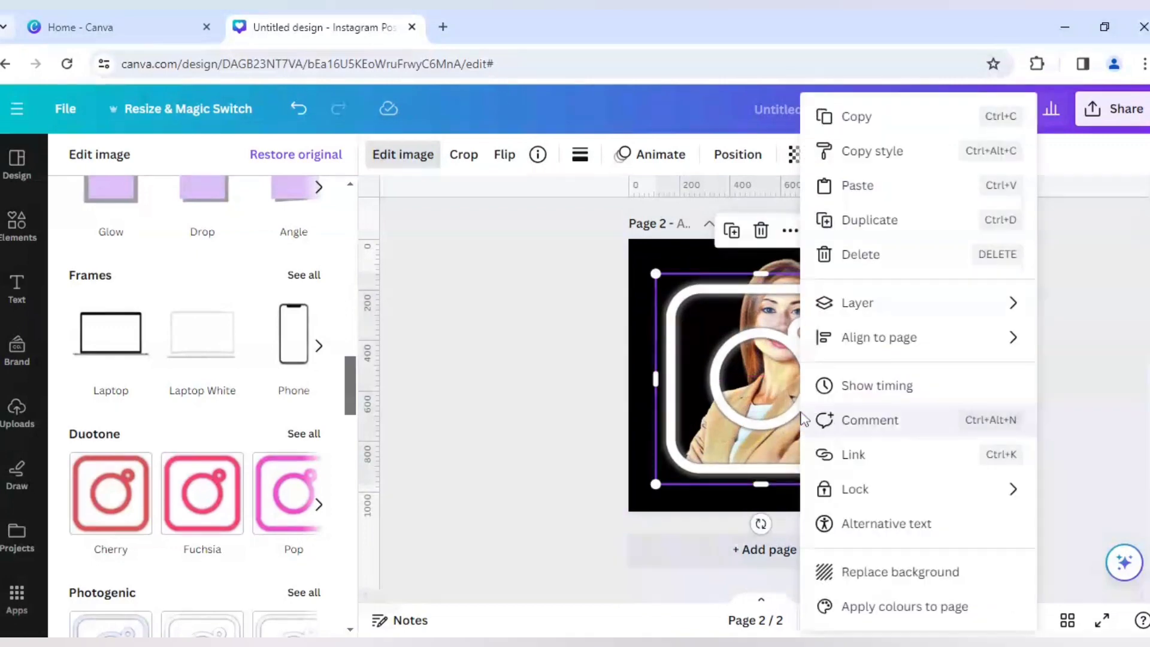
right_click(800, 422)
click(945, 454)
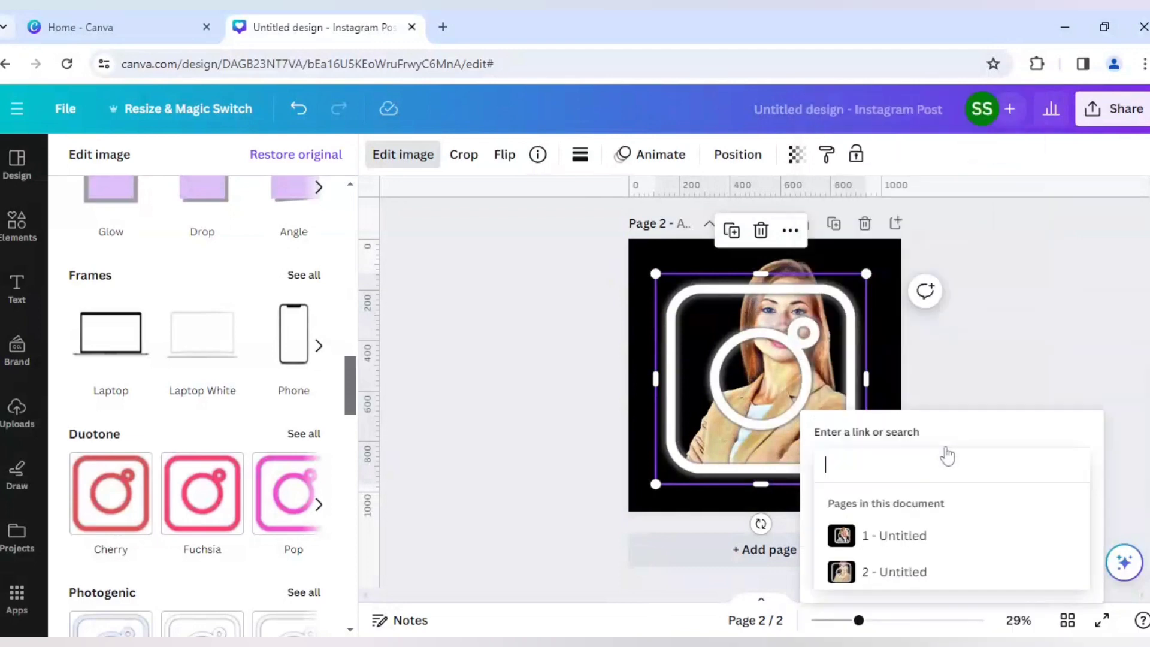
click(816, 348)
Move the glowing logo one level down in the layer order, between the two portrait copies, and deselect it
right_click(816, 347)
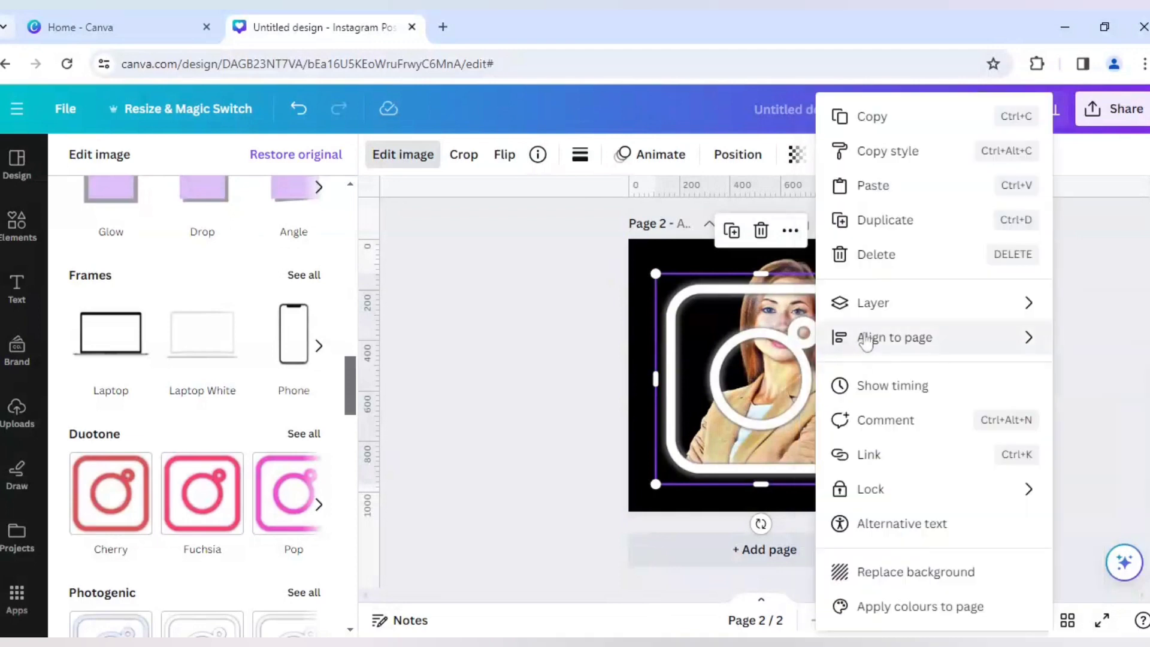
mouse_move(867, 315)
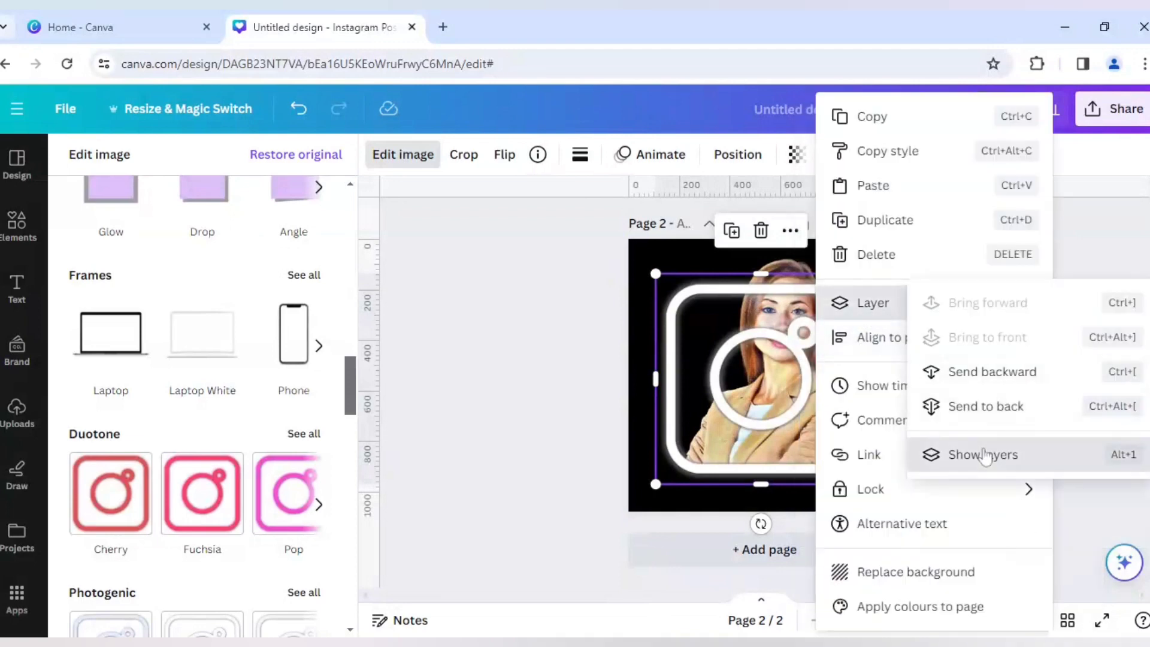
click(984, 454)
drag(247, 275, 242, 347)
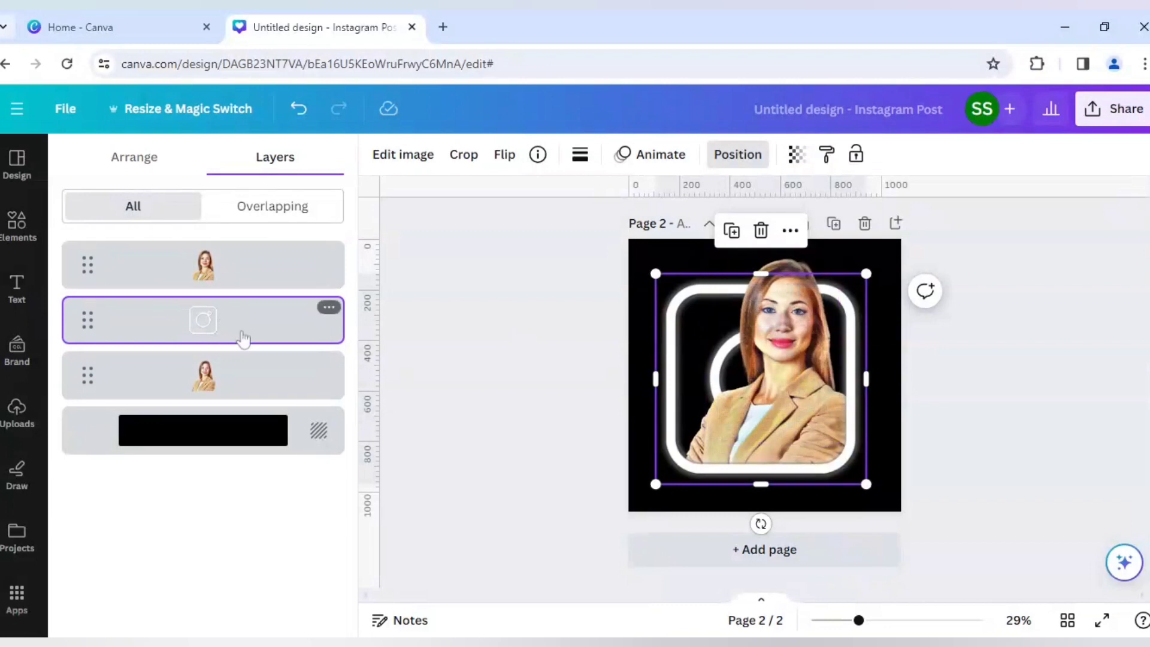
click(526, 410)
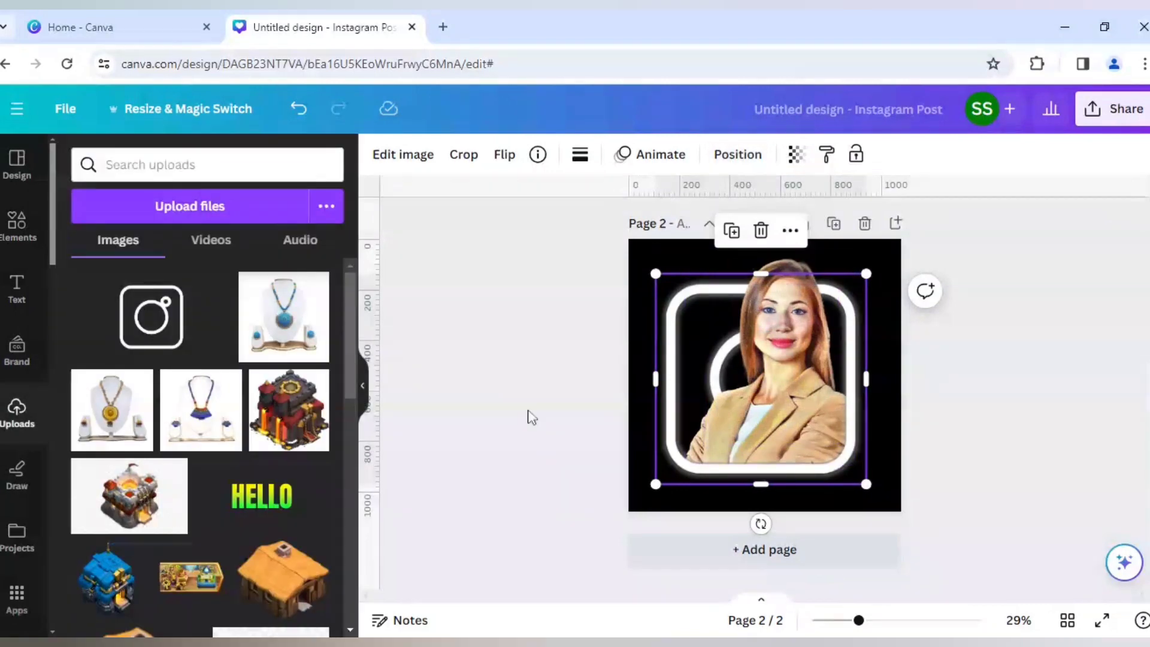
click(528, 411)
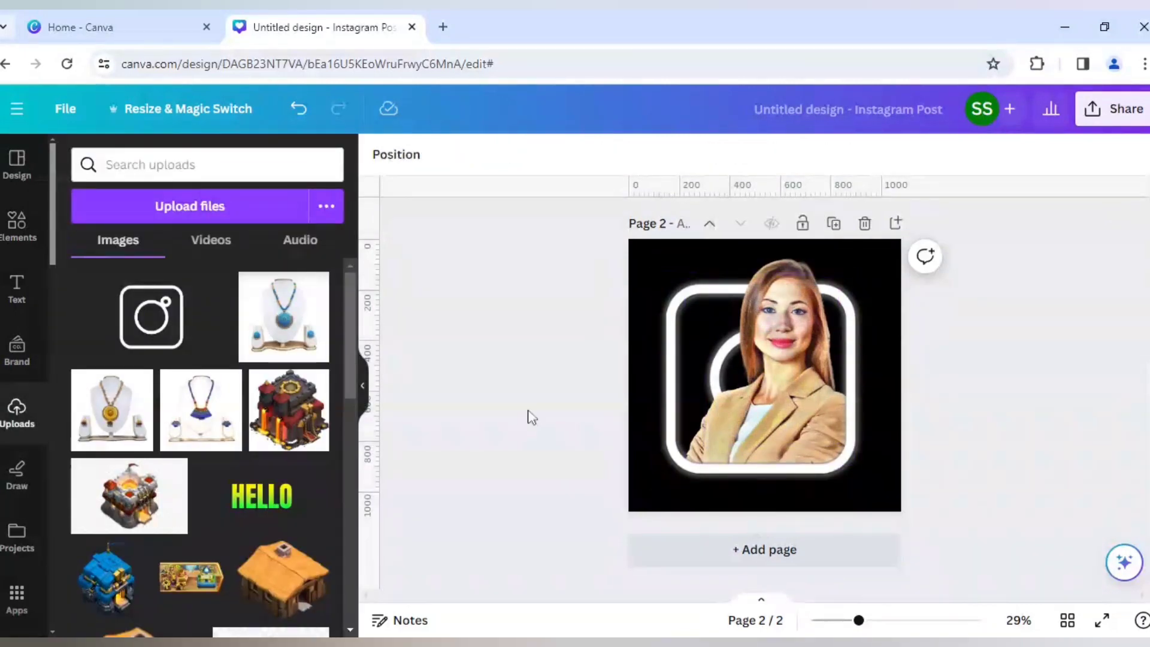